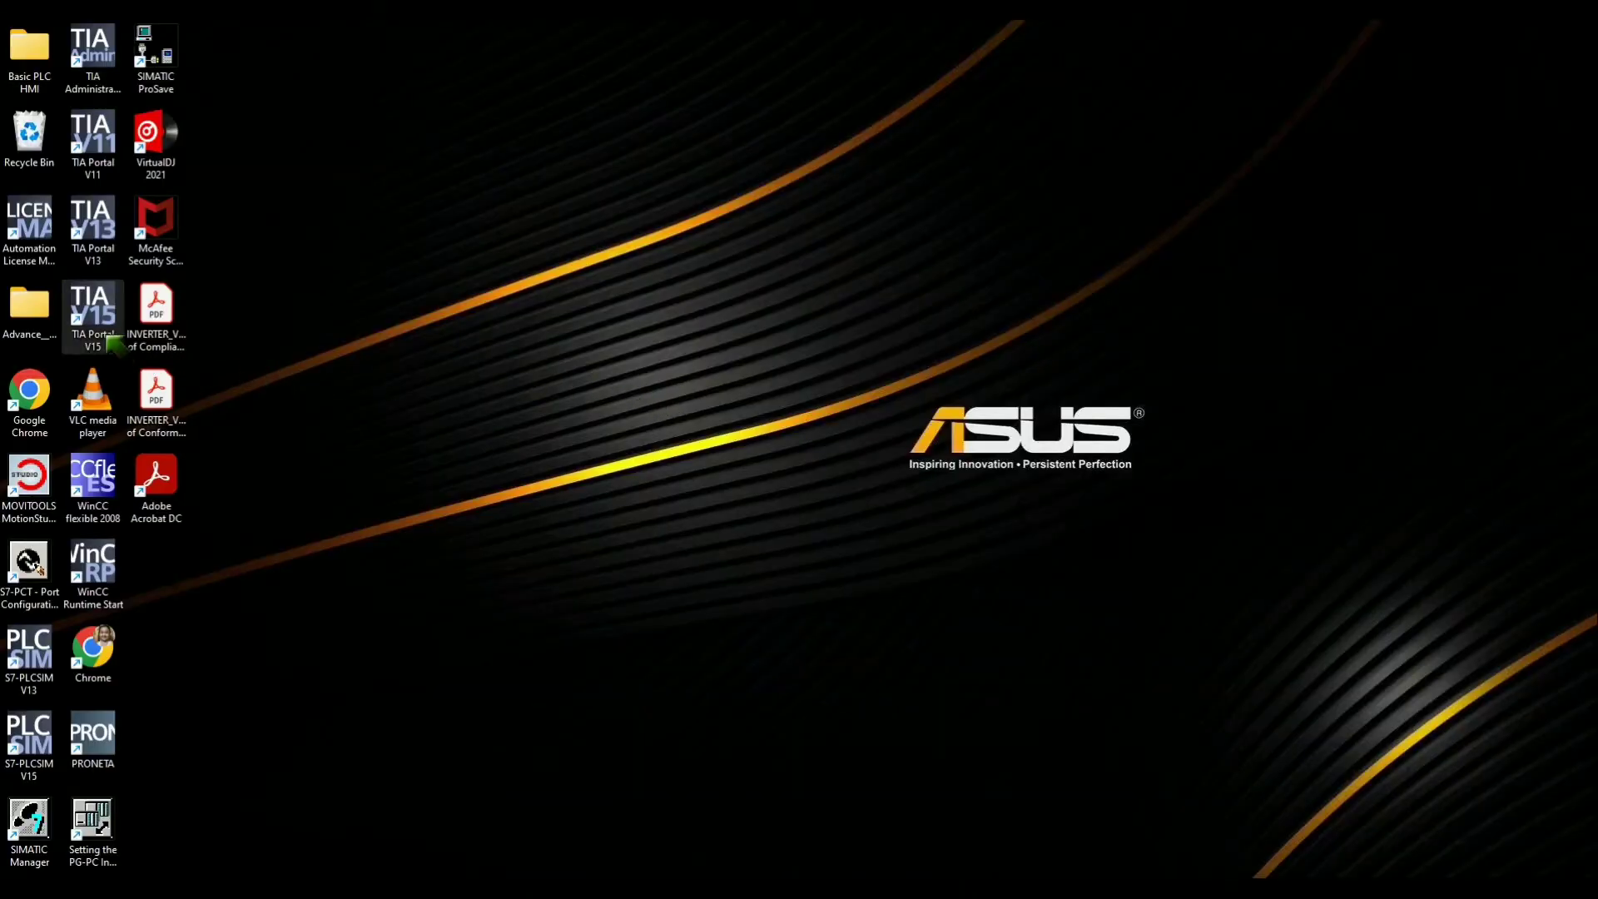
Launch TIA Portal V15 from its desktop shortcut
double_click(97, 328)
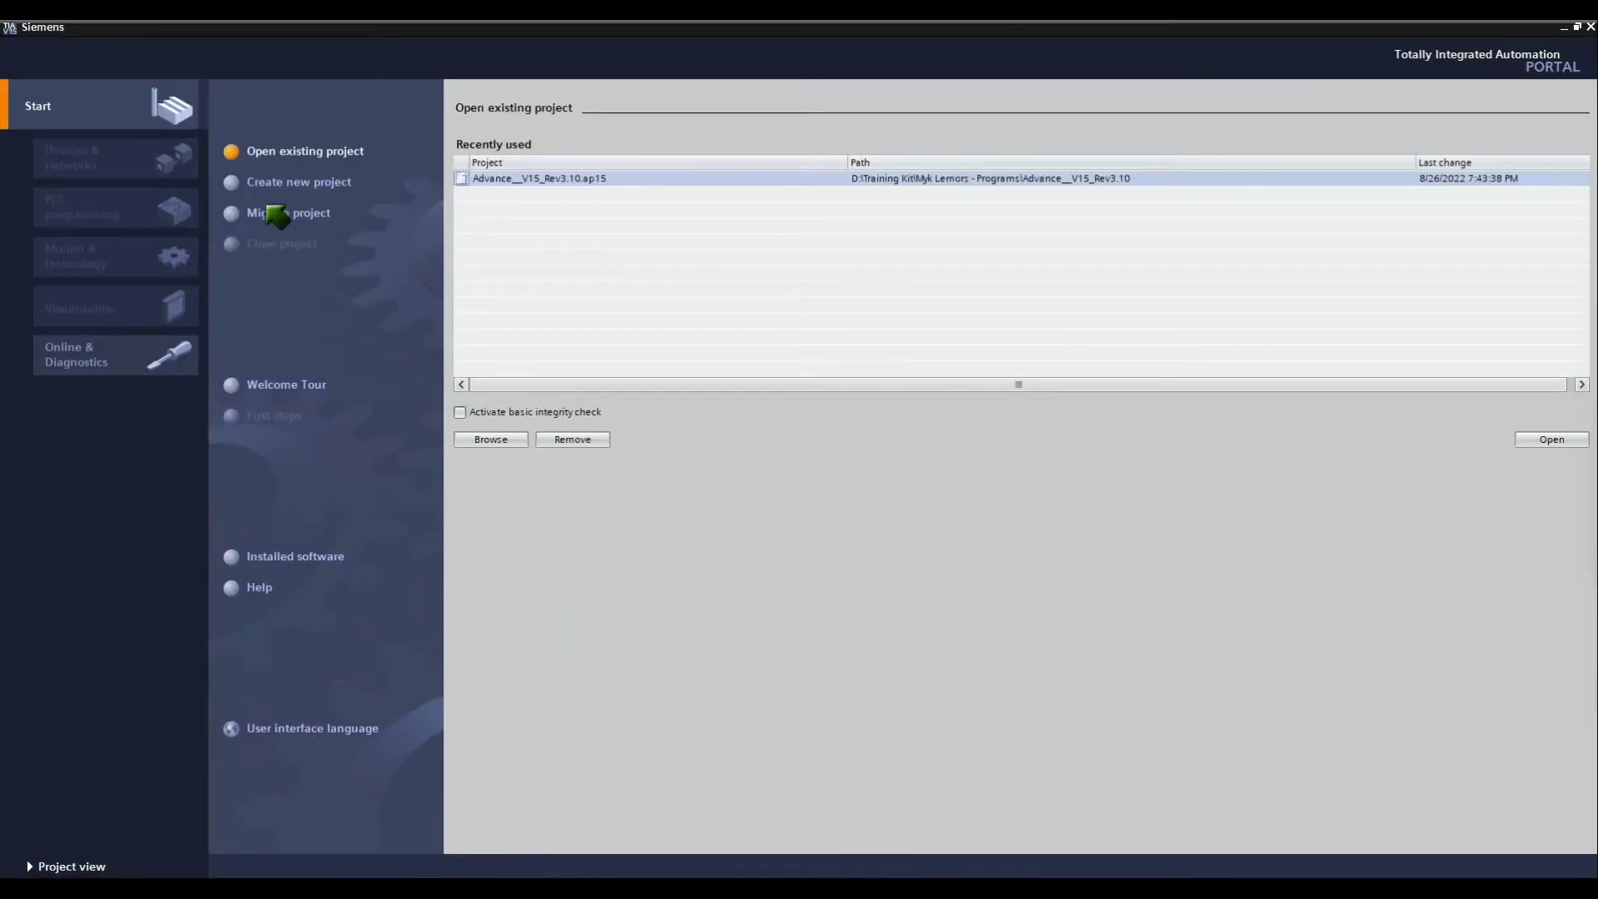
Create and open a new V15 project under the entered project name
click(234, 189)
text(Myk Lemors)
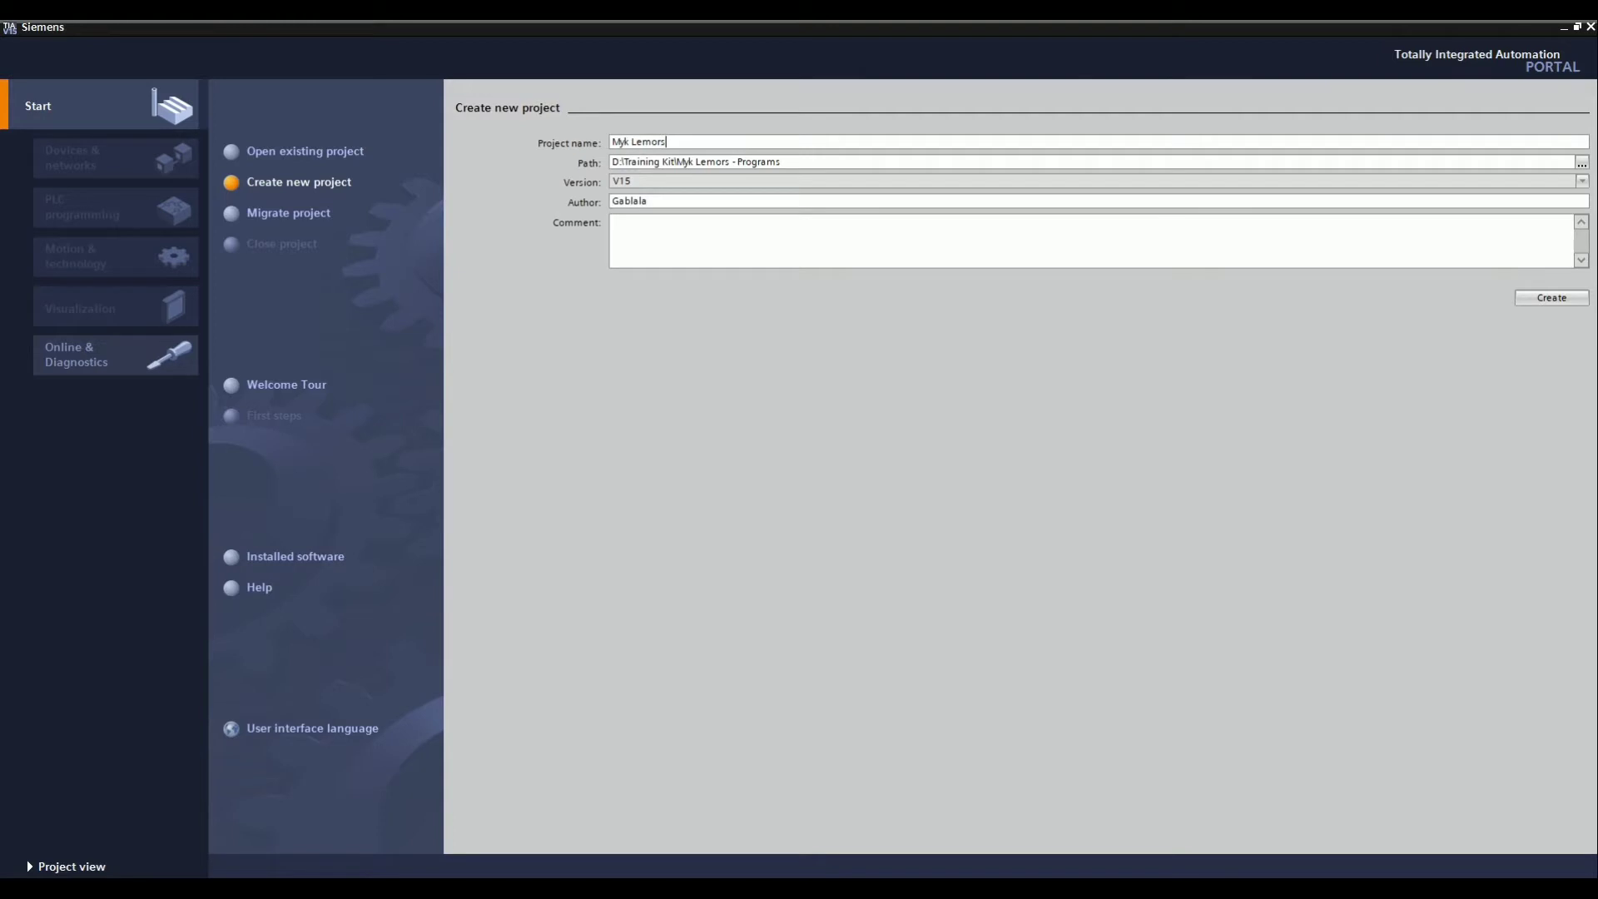
click(1537, 299)
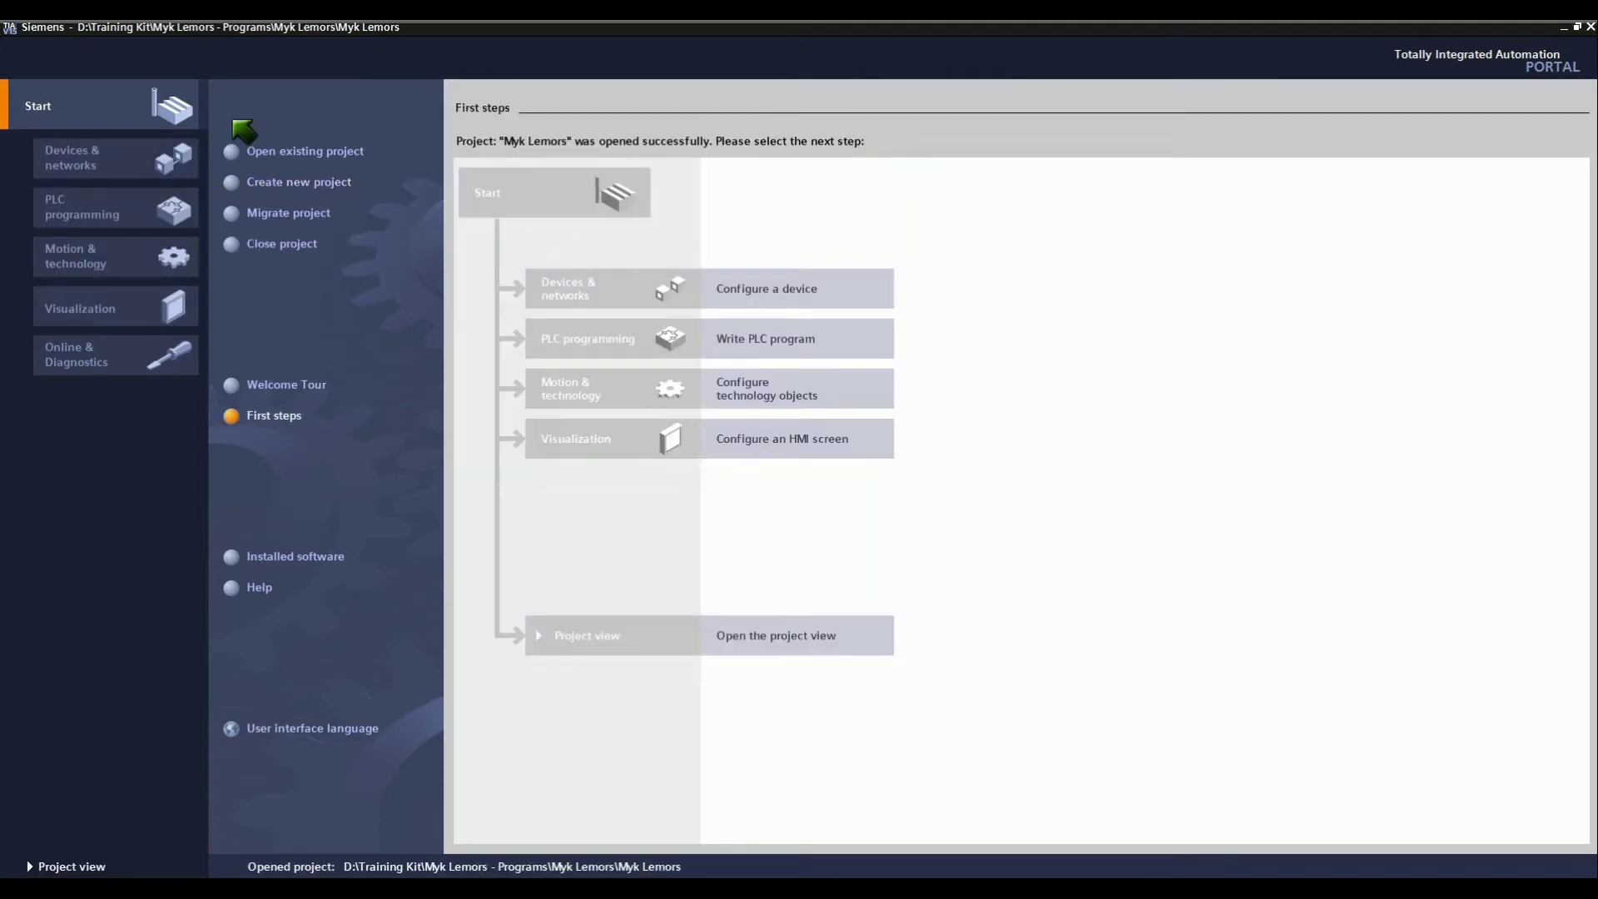
Add an S7-1200 CPU 1215C DC/DC/Rly, 6ES7 215-1HG40-0XB0, to the project
click(90, 159)
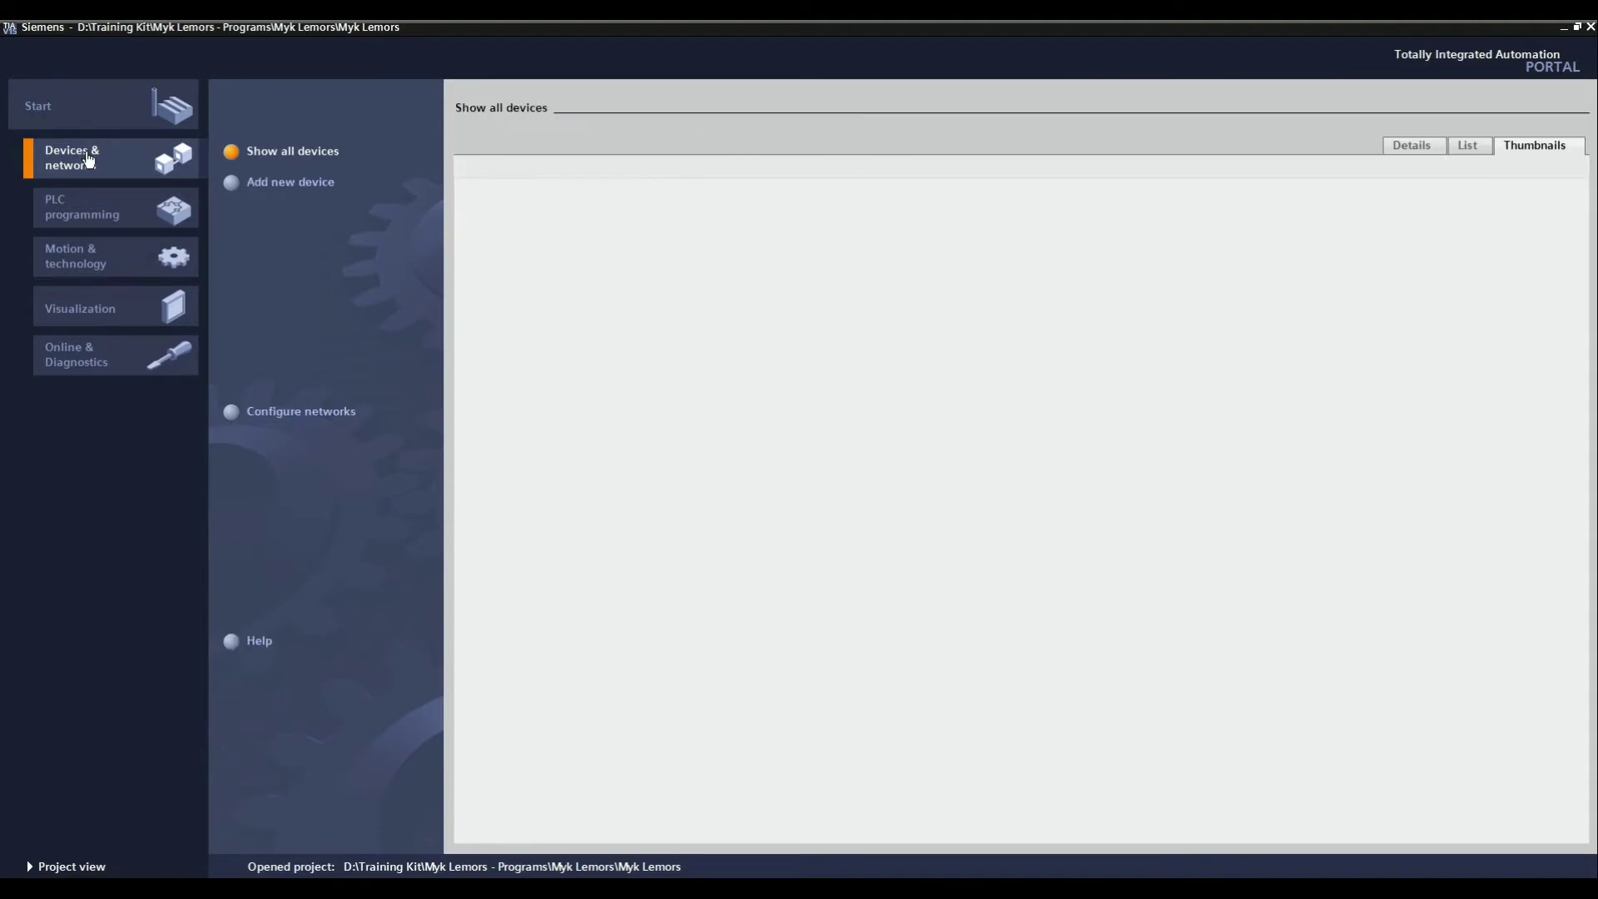
click(233, 185)
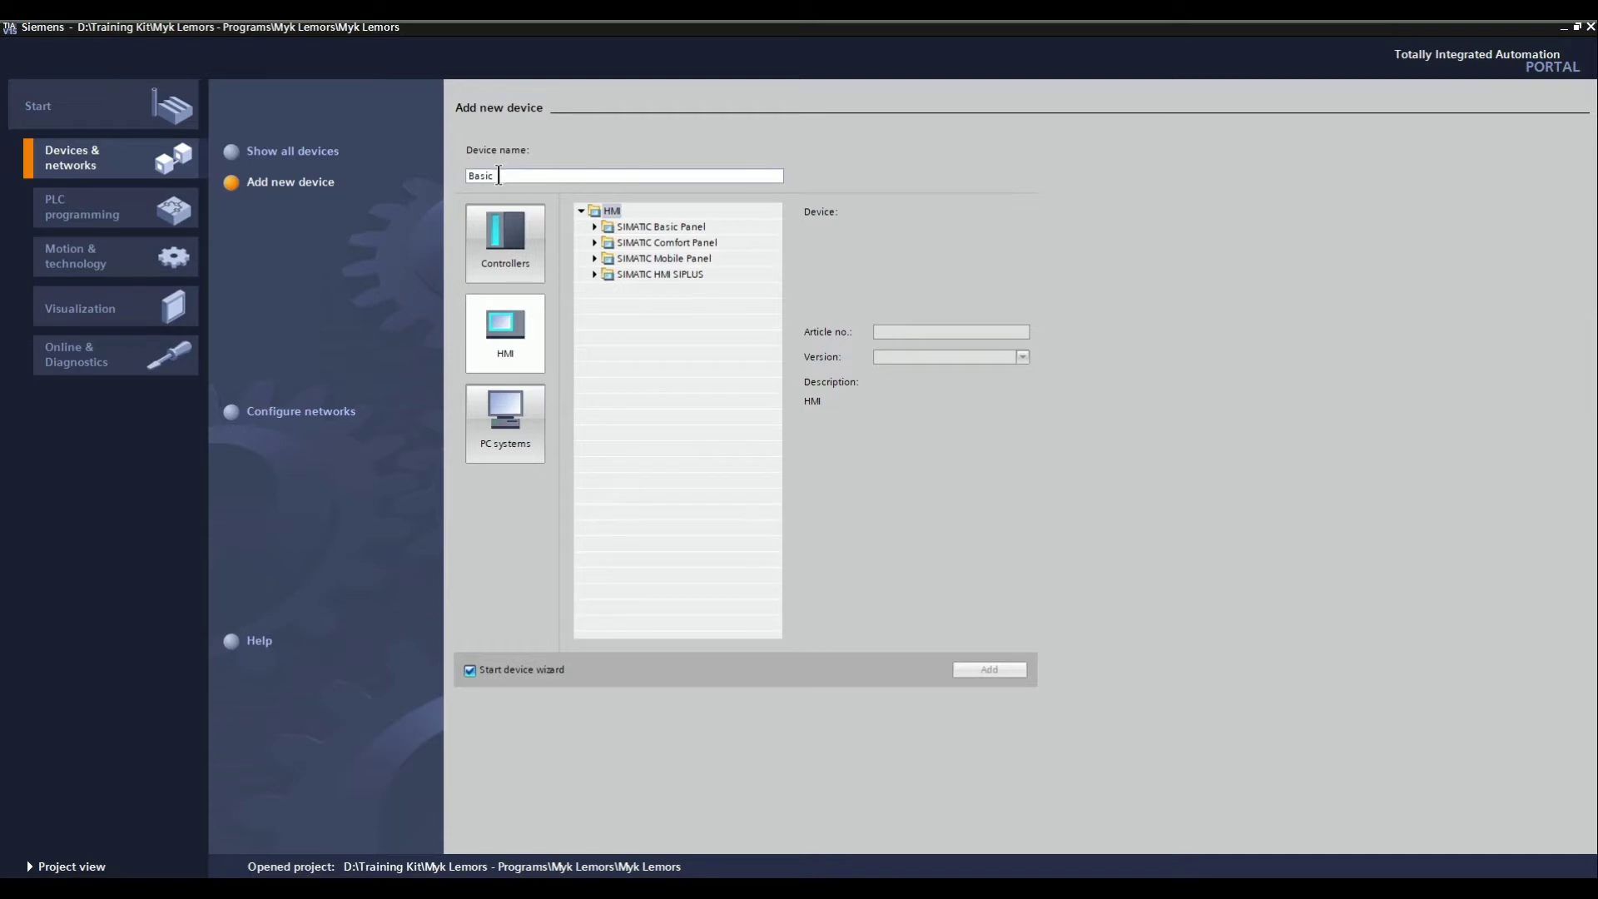
click(504, 249)
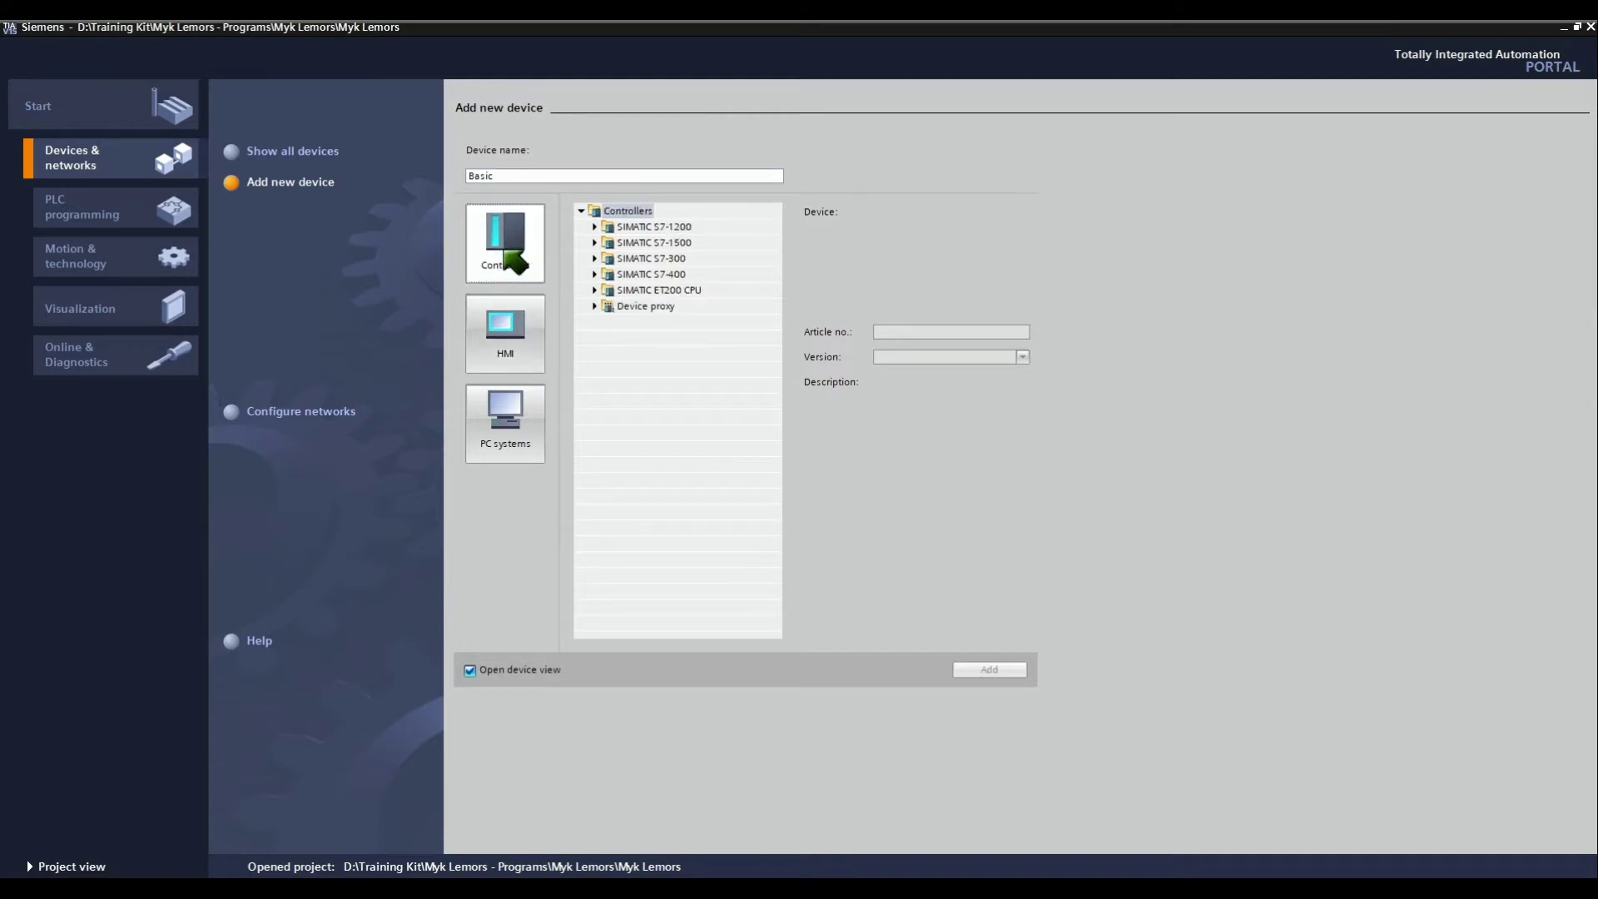
click(595, 226)
click(608, 242)
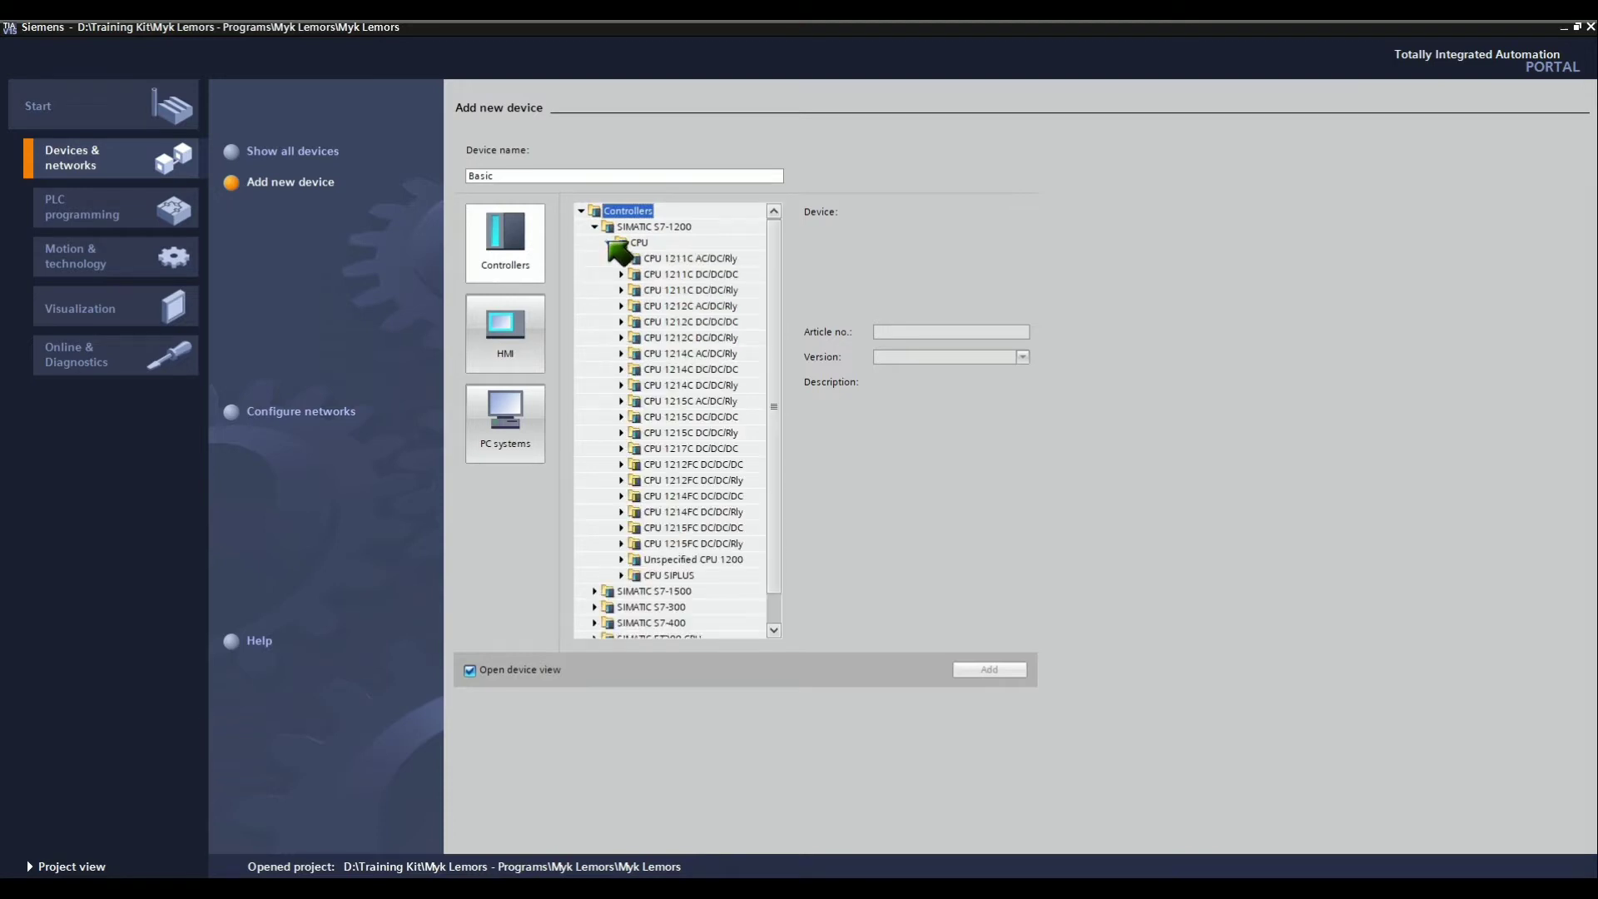
click(622, 433)
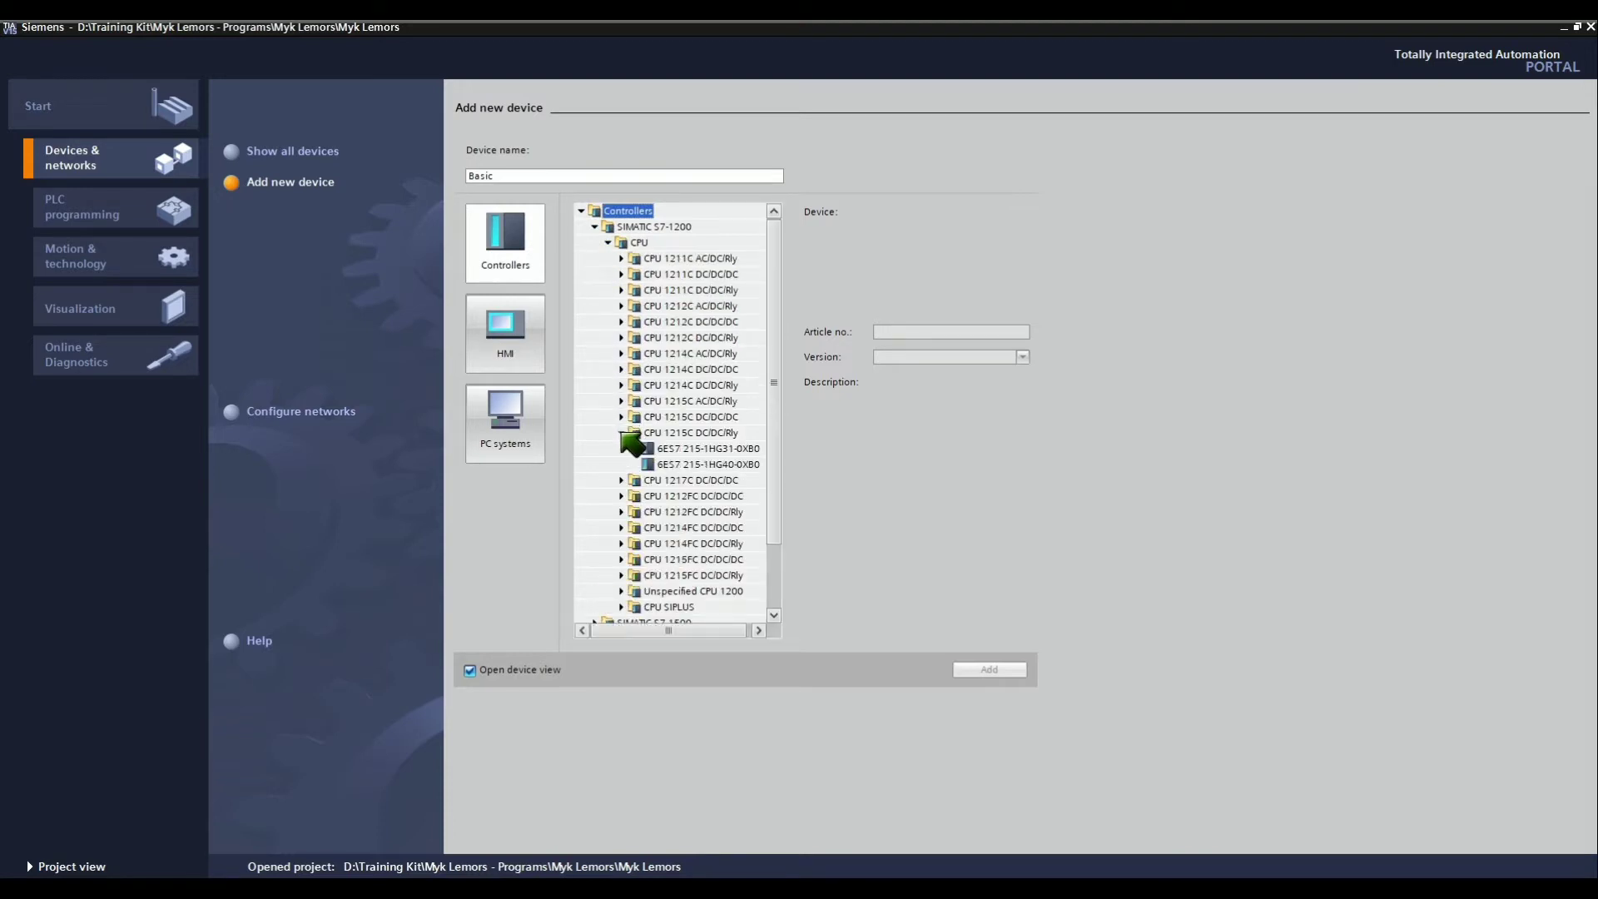
click(701, 463)
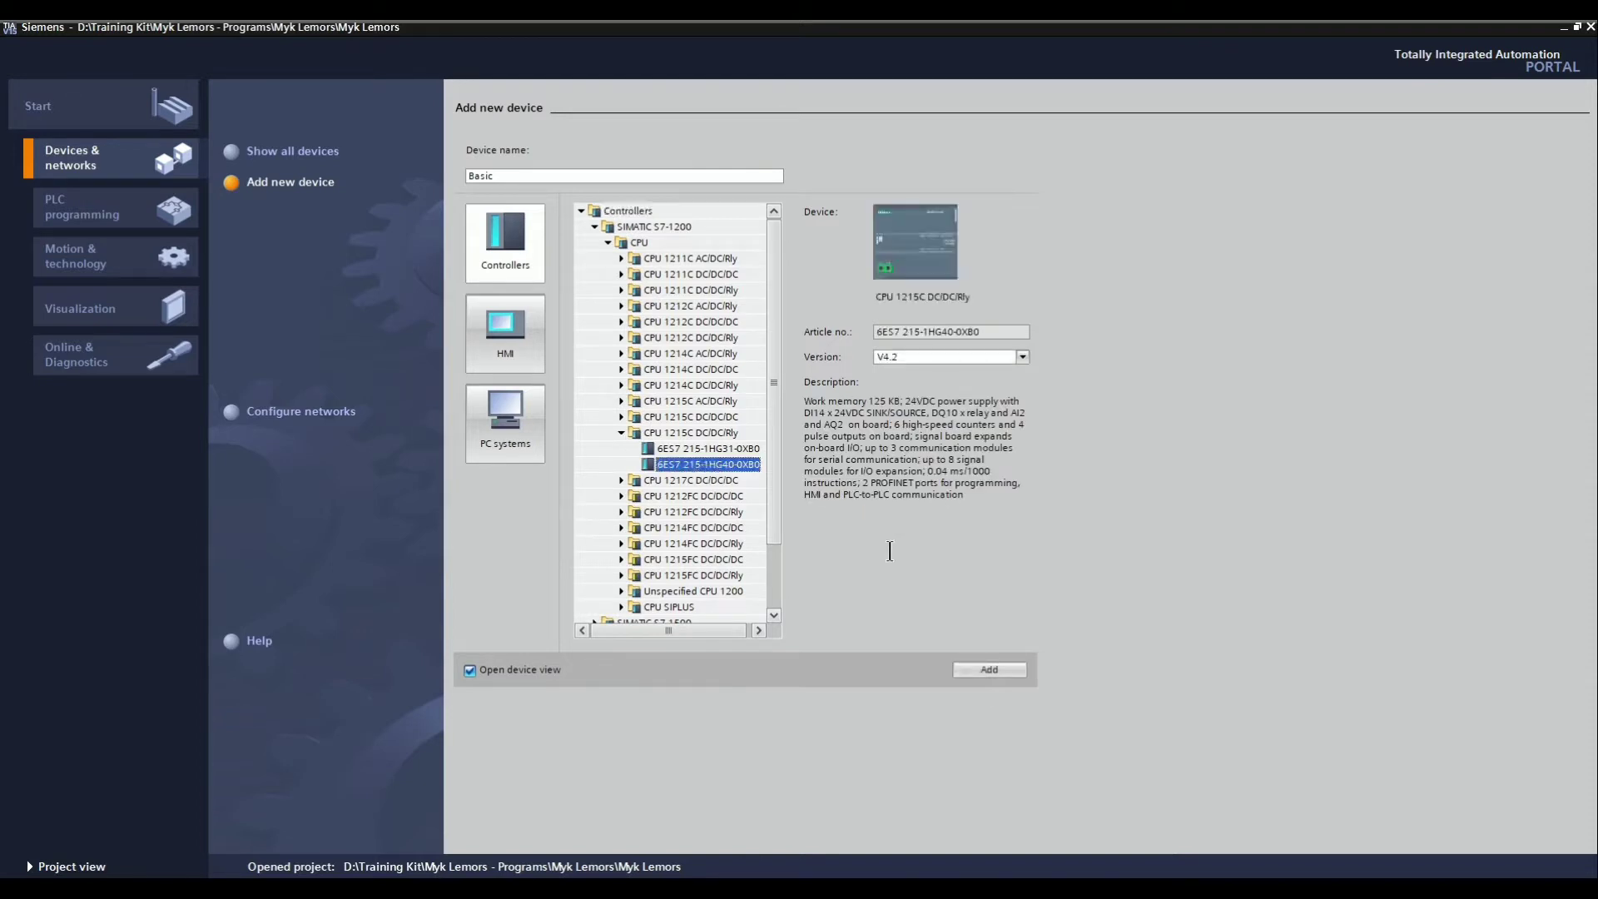
click(991, 673)
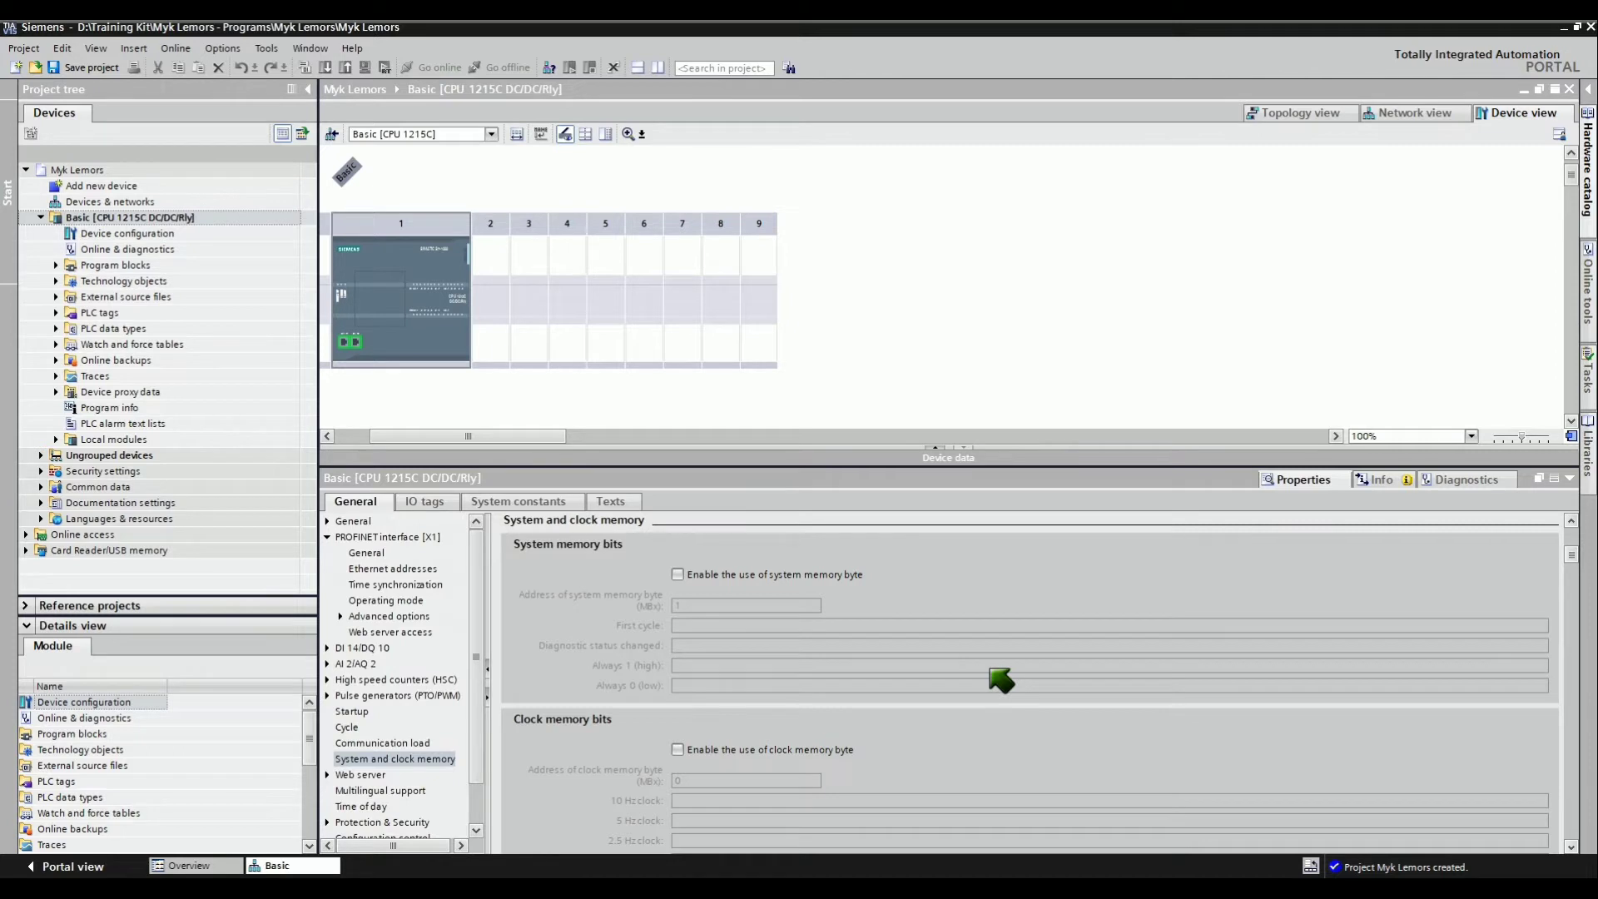
Connect the Basic CPU's PROFINET interface to new subnet PN/IE_1 at IP 192.168.0.1
scroll(1002, 681, up, 1)
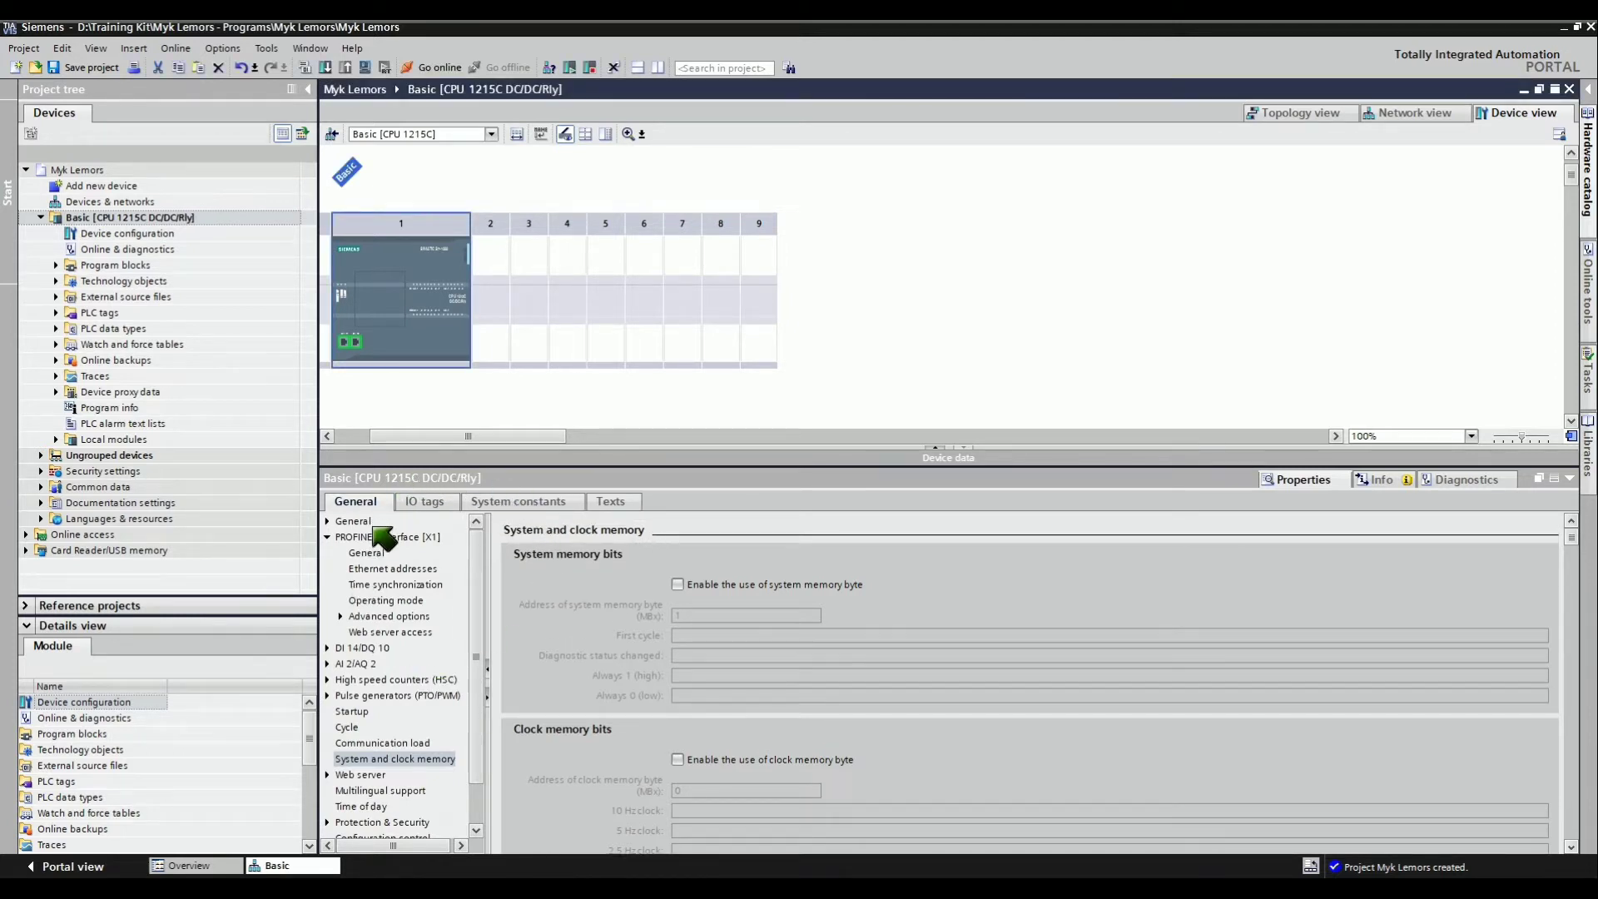
click(376, 569)
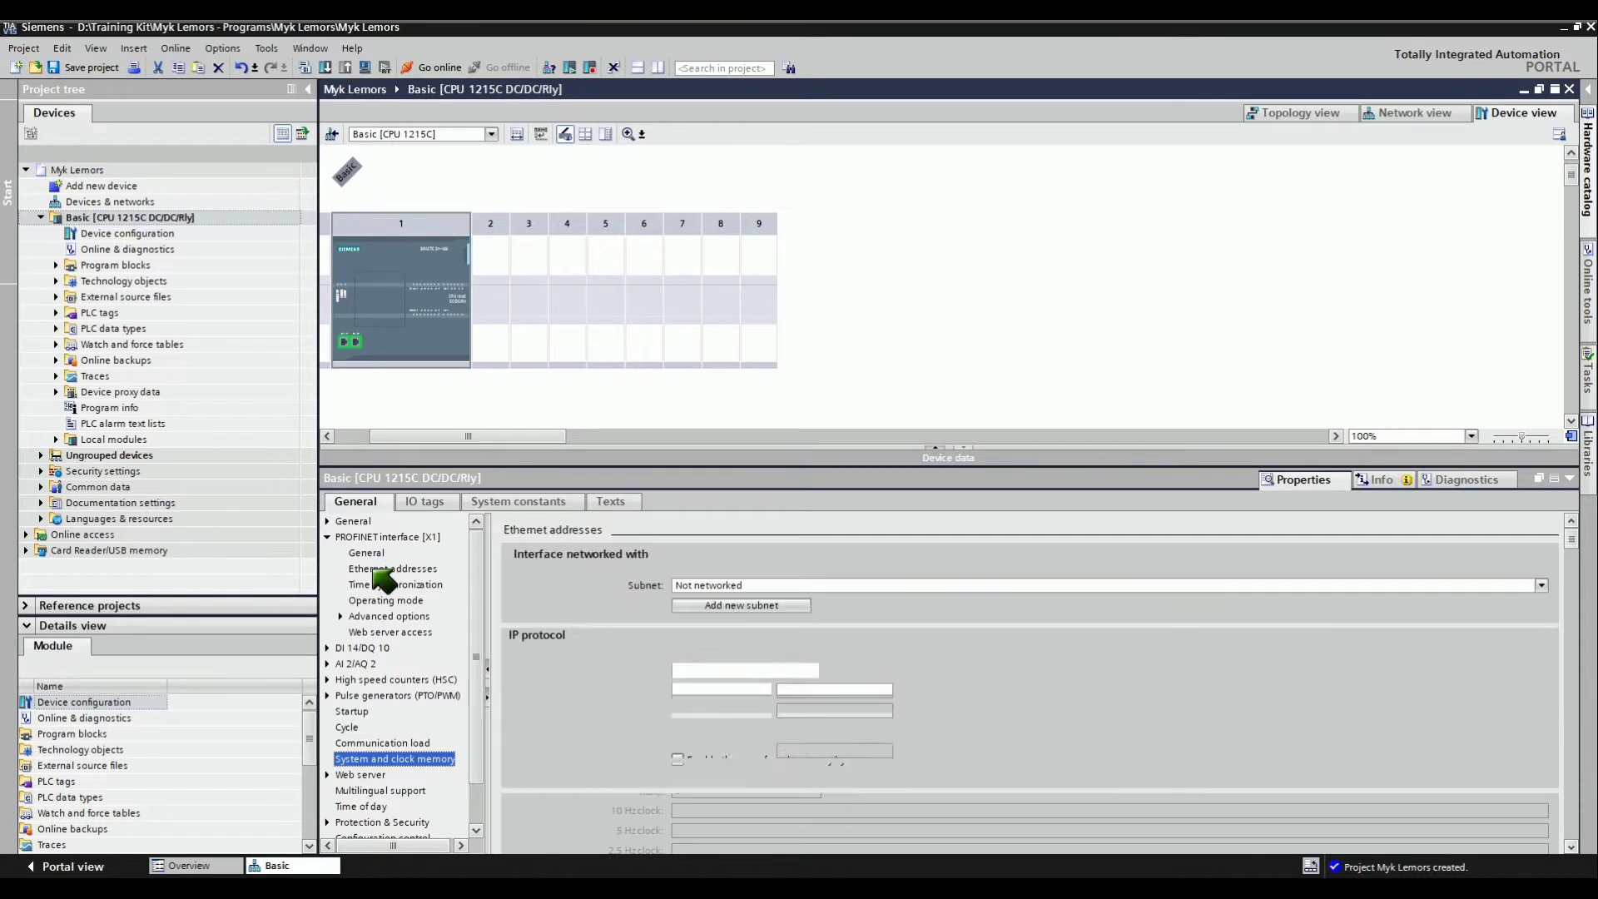
click(774, 607)
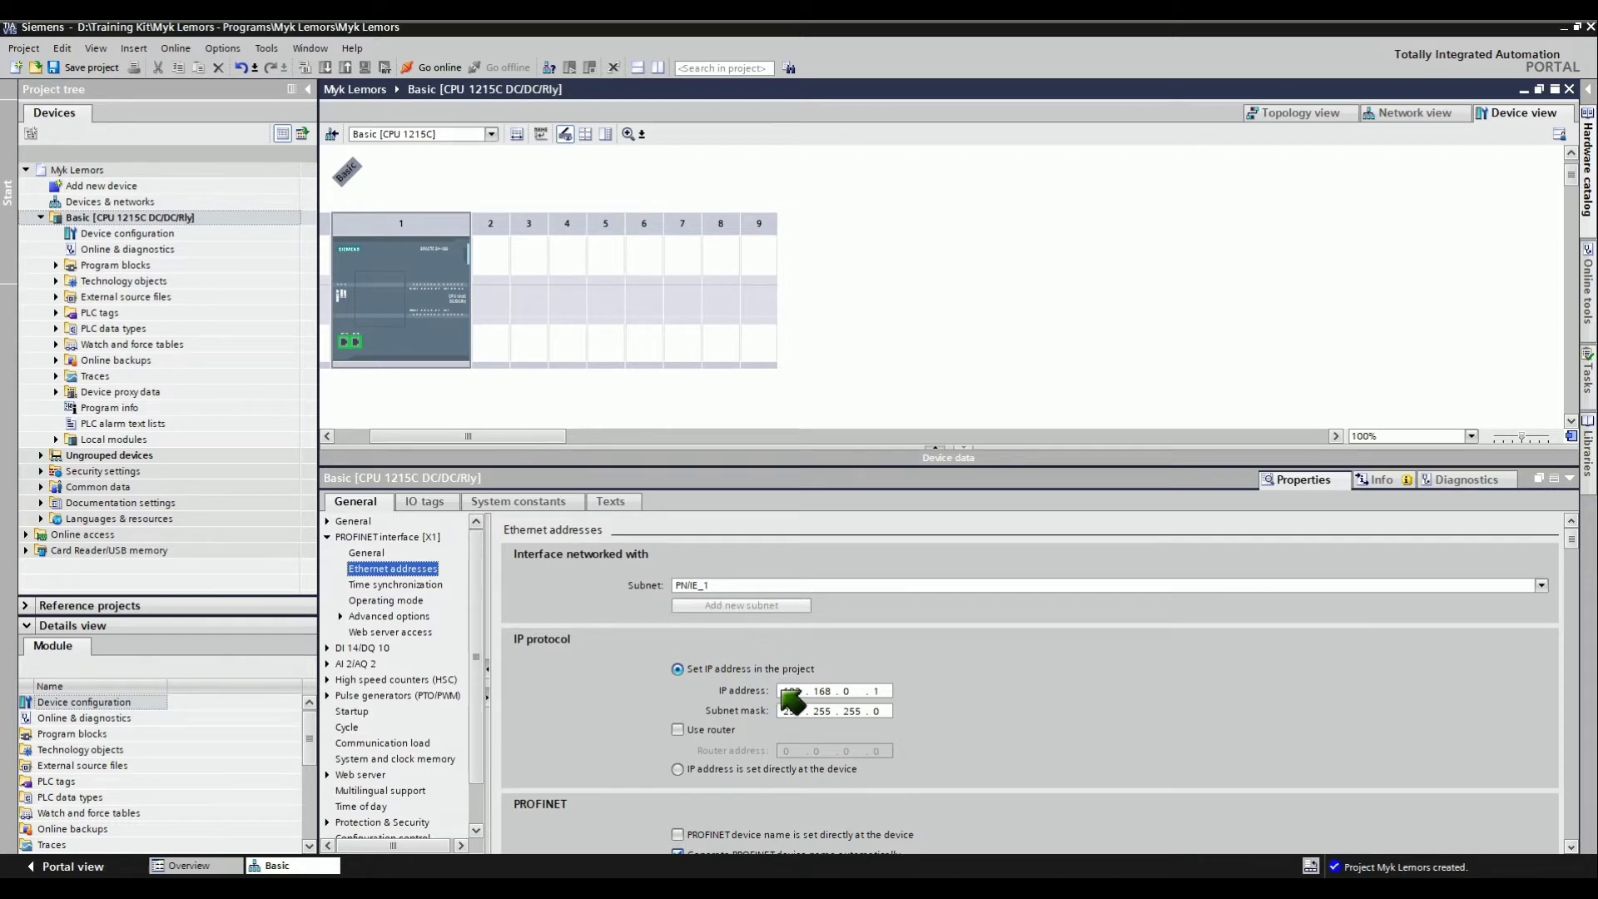
click(877, 691)
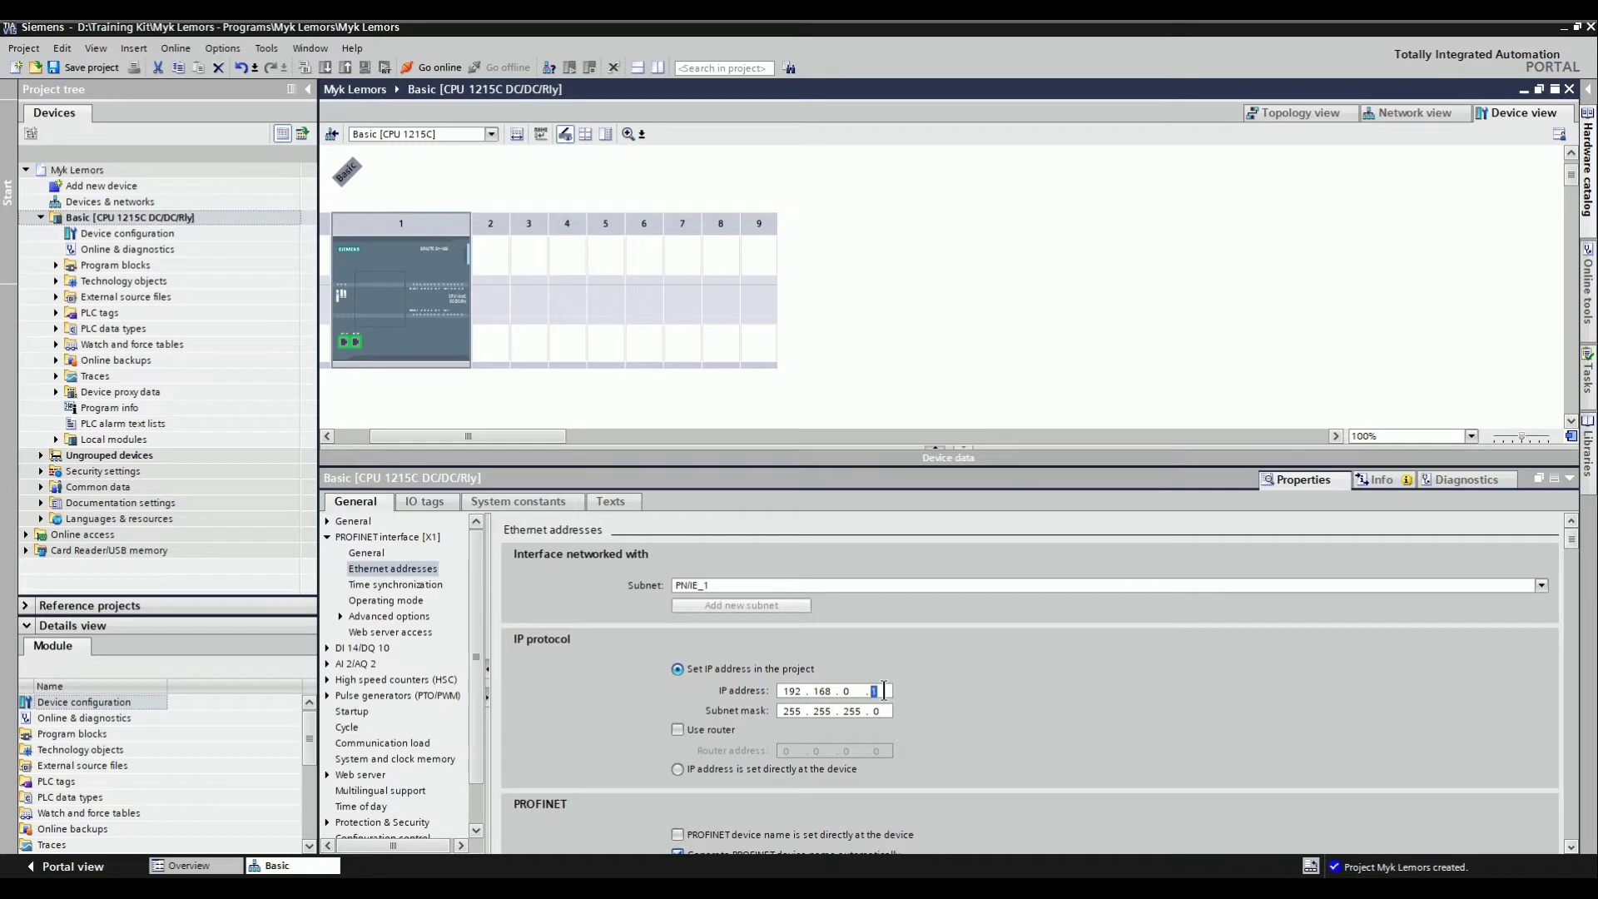
click(381, 761)
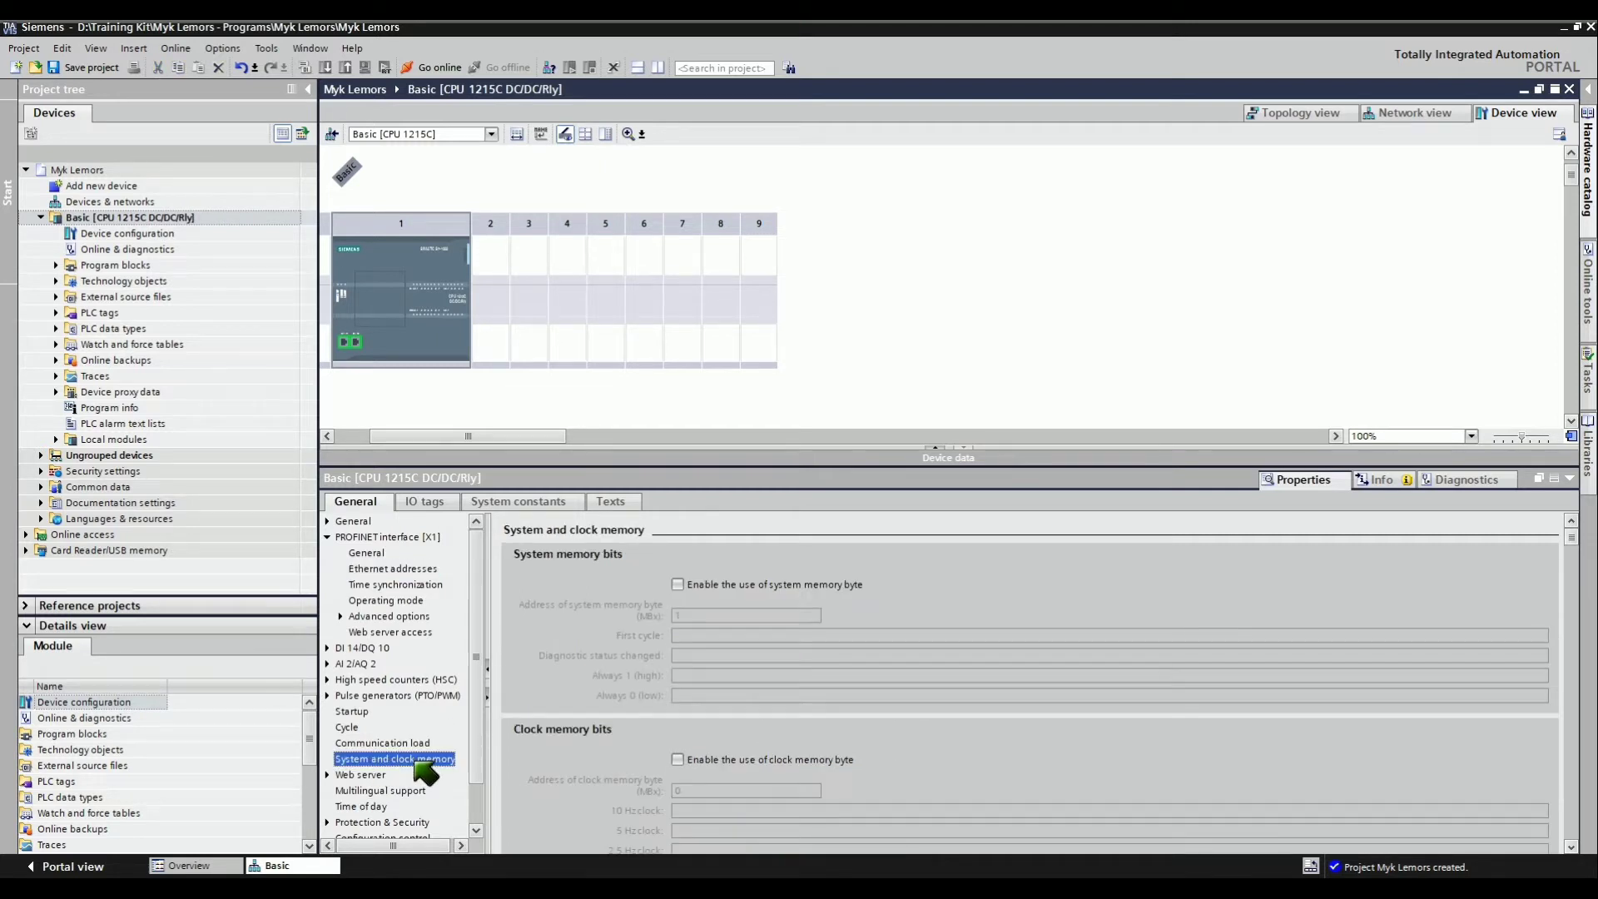
Enable the clock memory byte at address 0, giving clock bits %M0.0 to %M0.7
drag(1572, 540, 1572, 632)
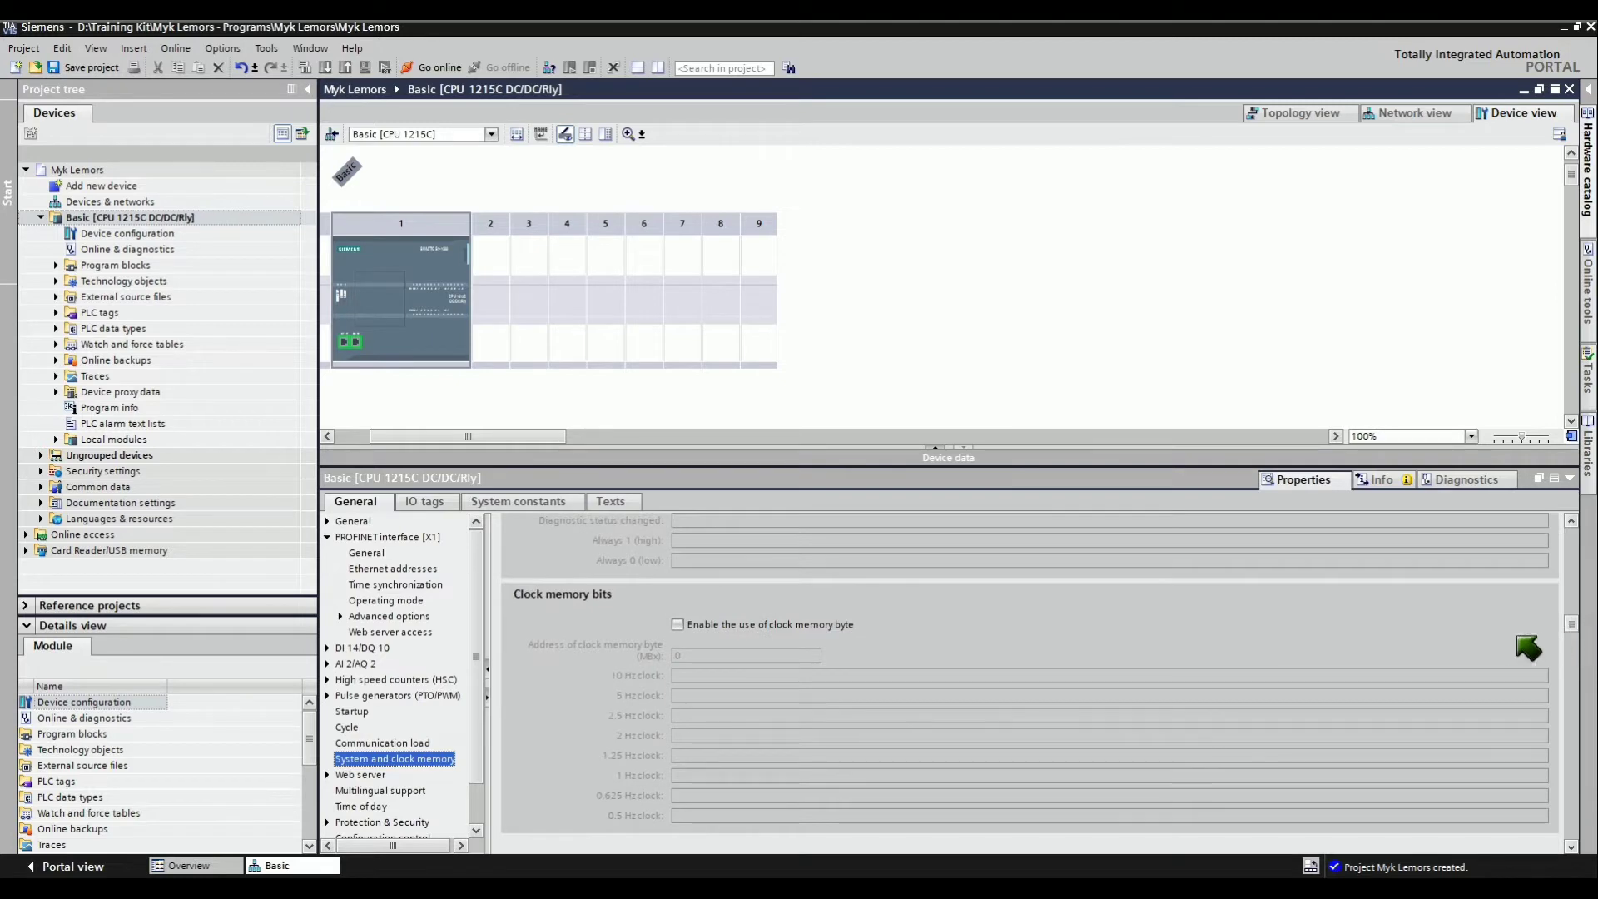
click(678, 624)
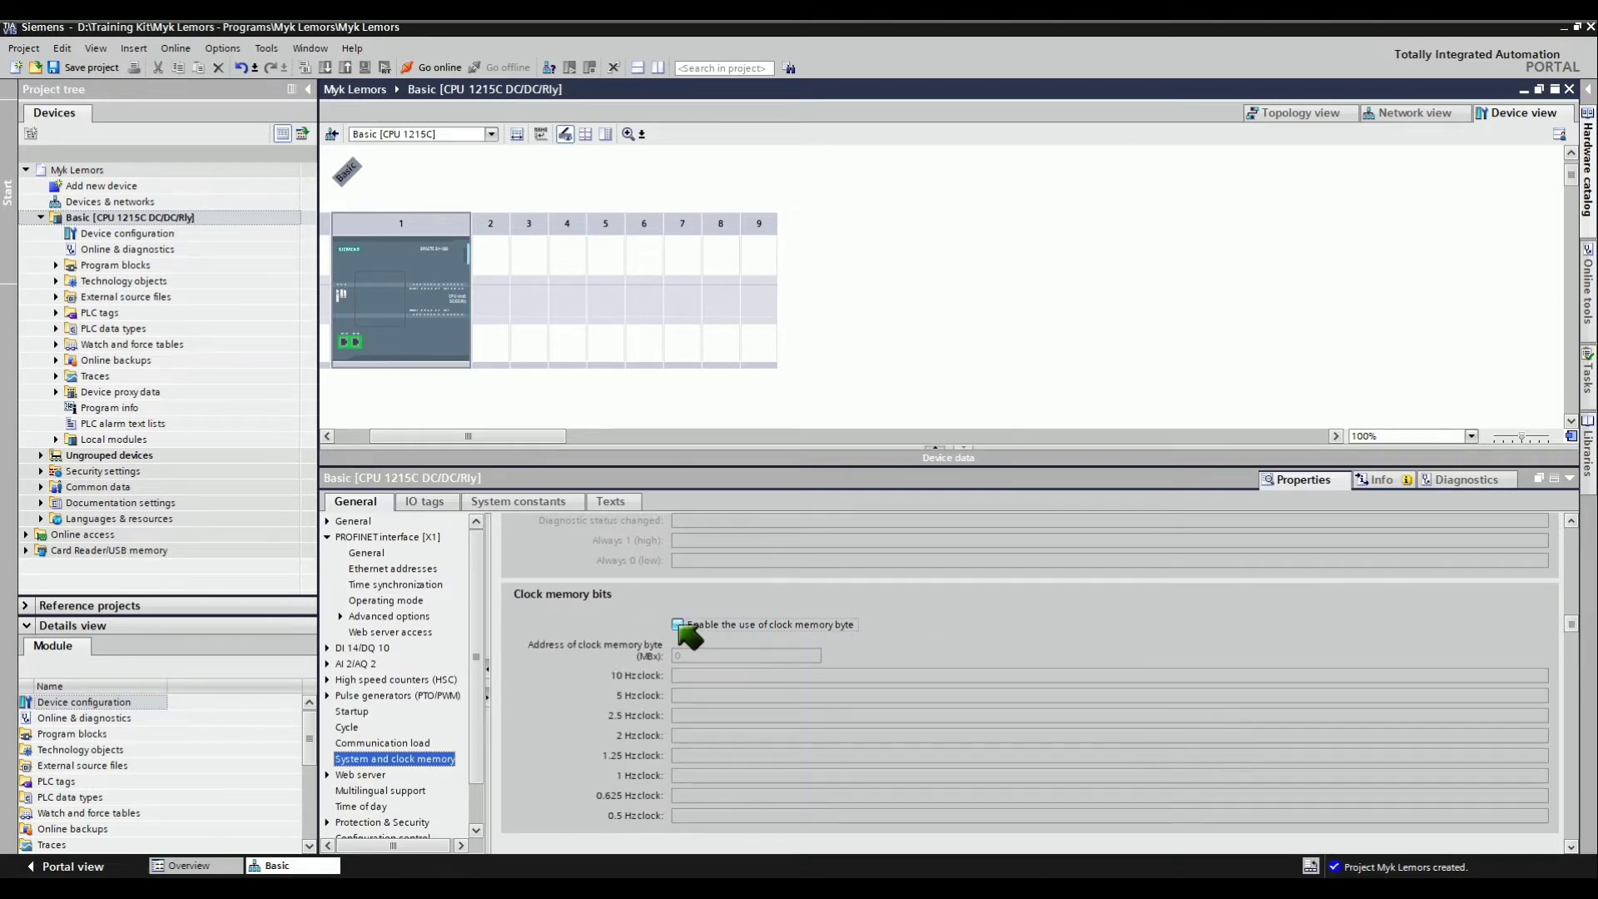
double_click(676, 656)
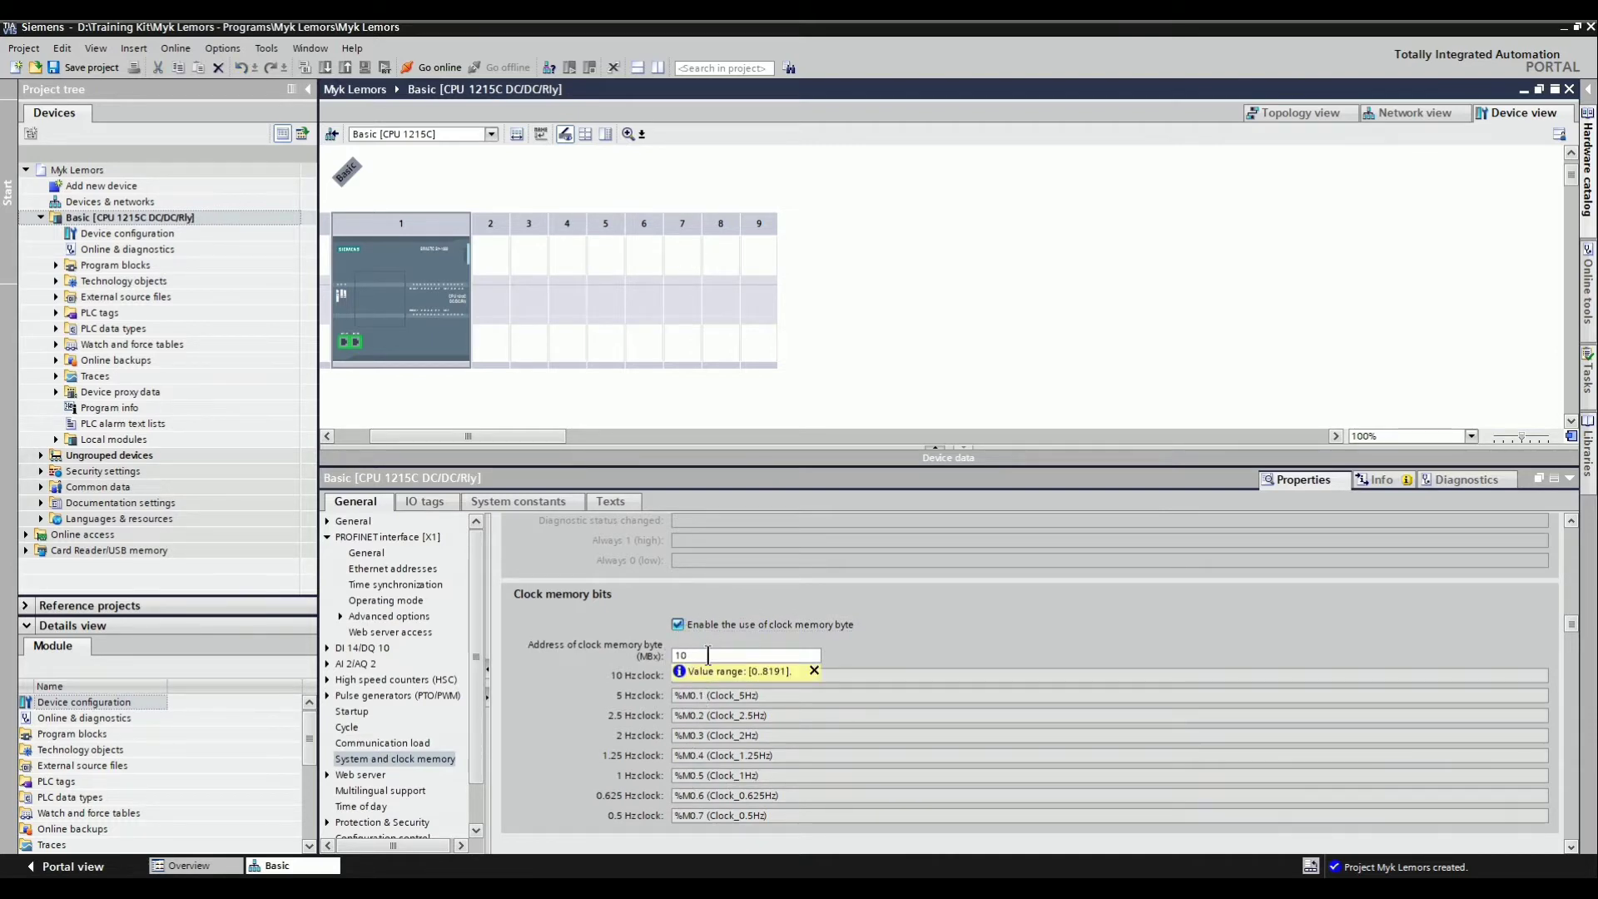
text(10)
key(Return)
double_click(676, 656)
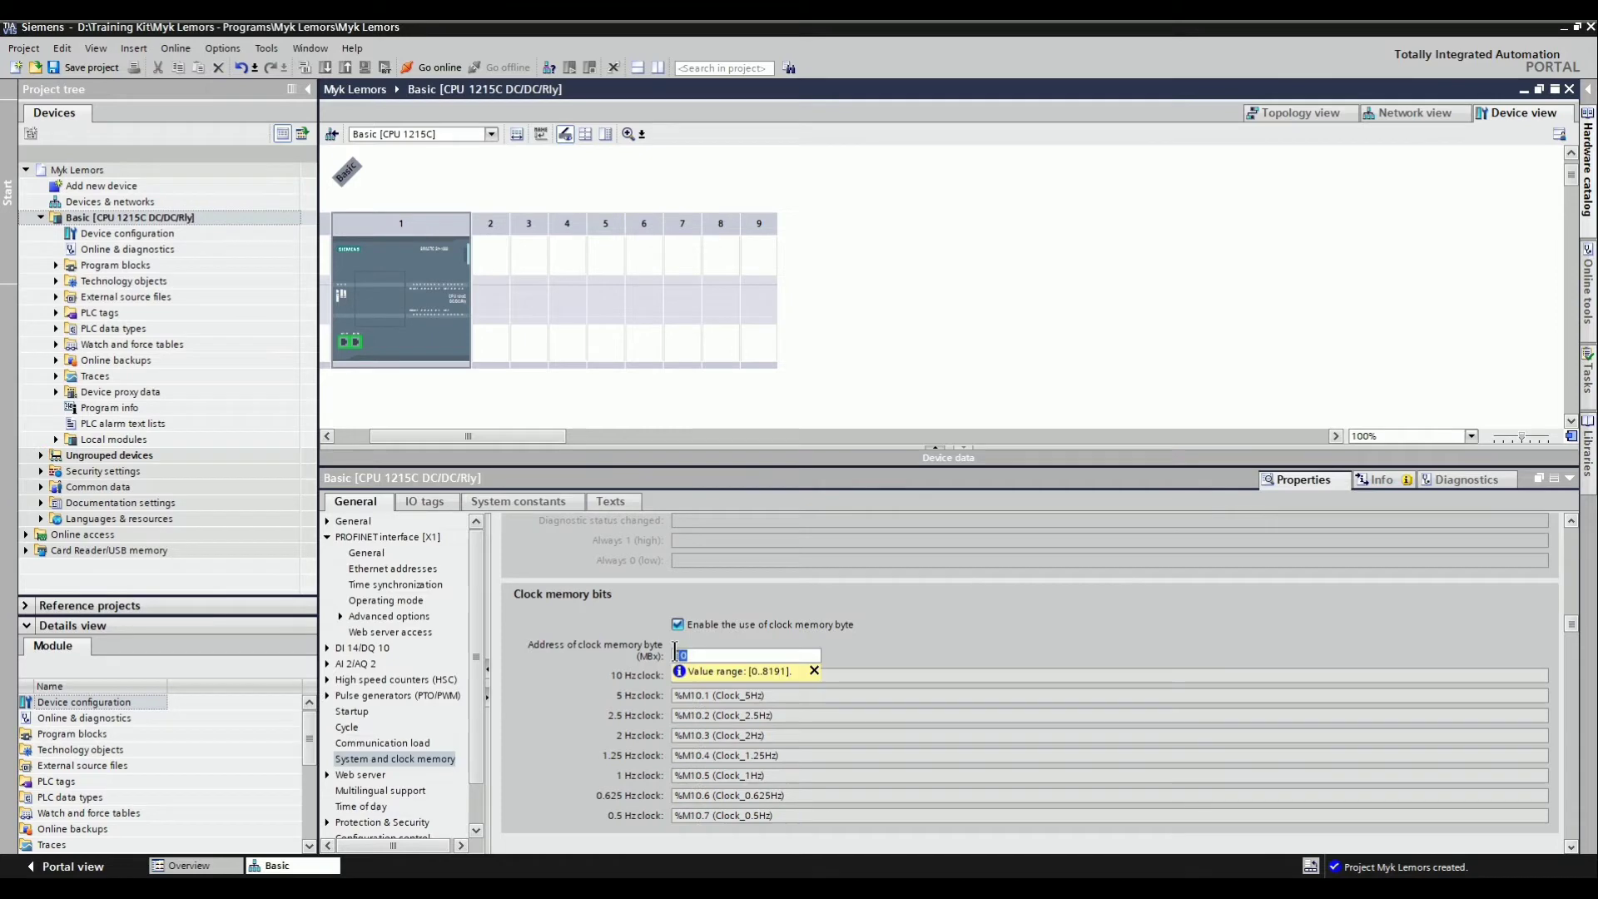
text(0)
key(Return)
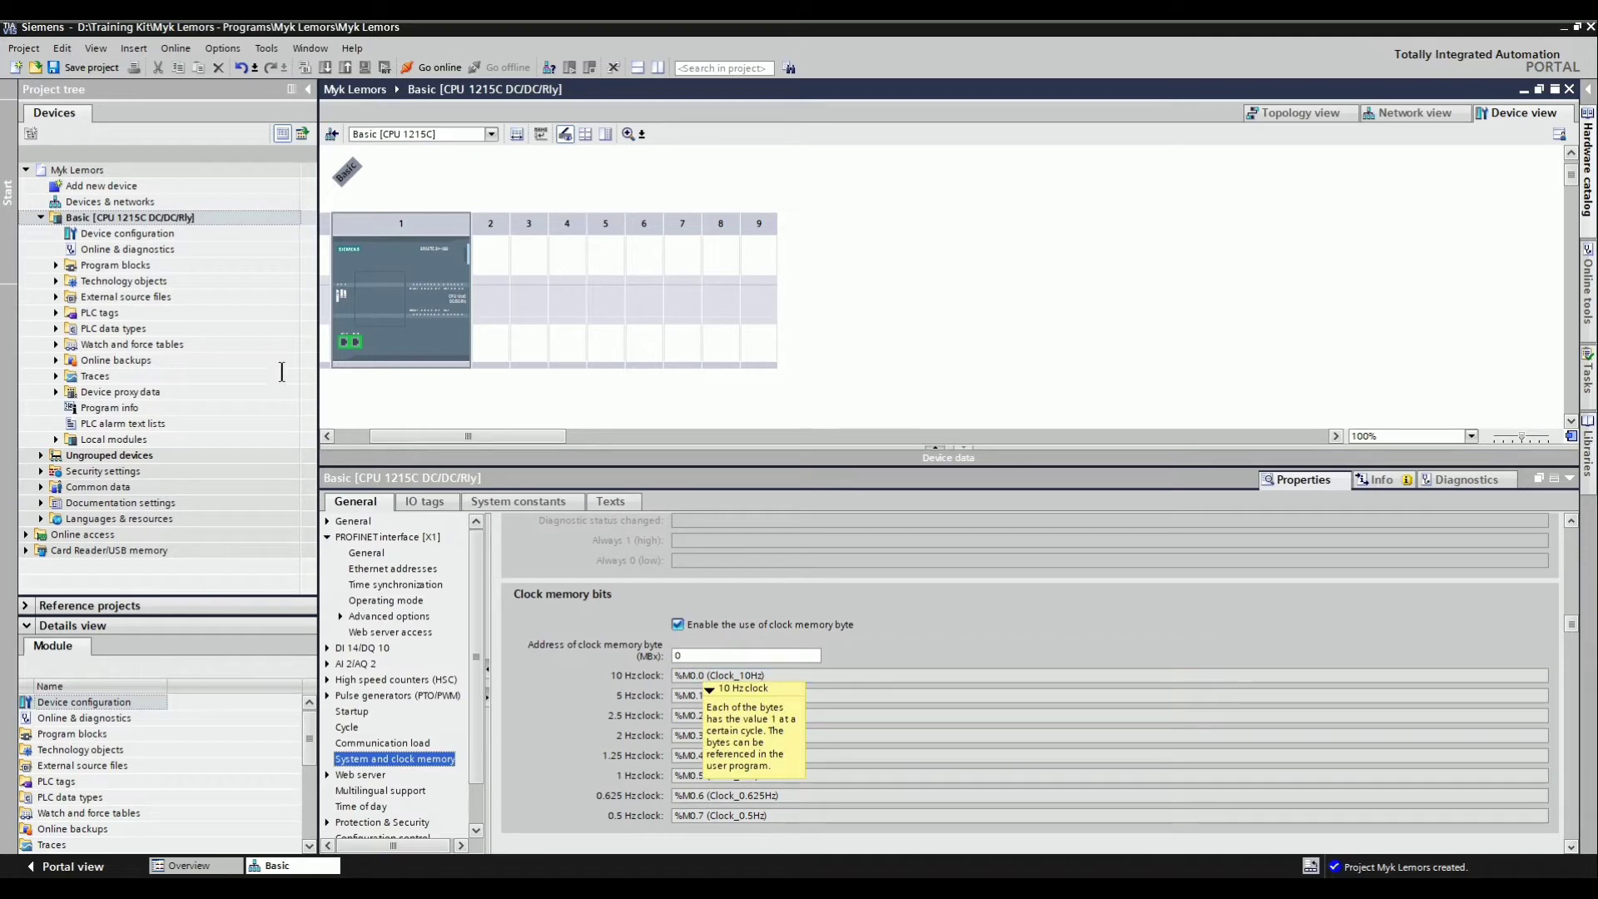
click(67, 321)
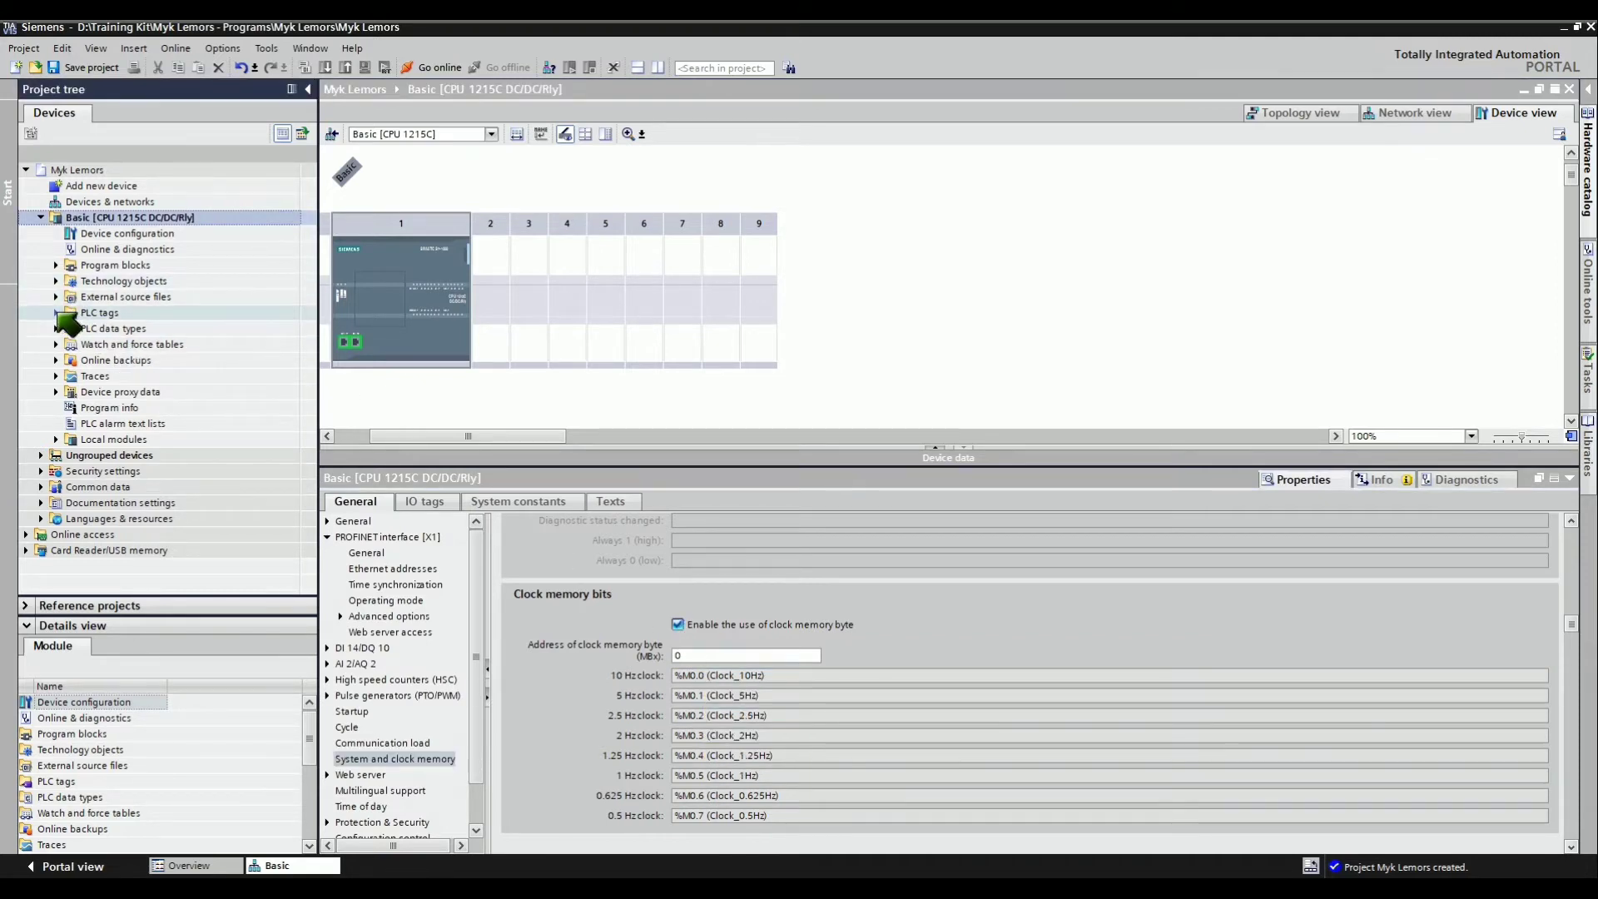
Open the default tag table showing Clock_Byte %MB0 and its clock bits
click(56, 313)
click(122, 360)
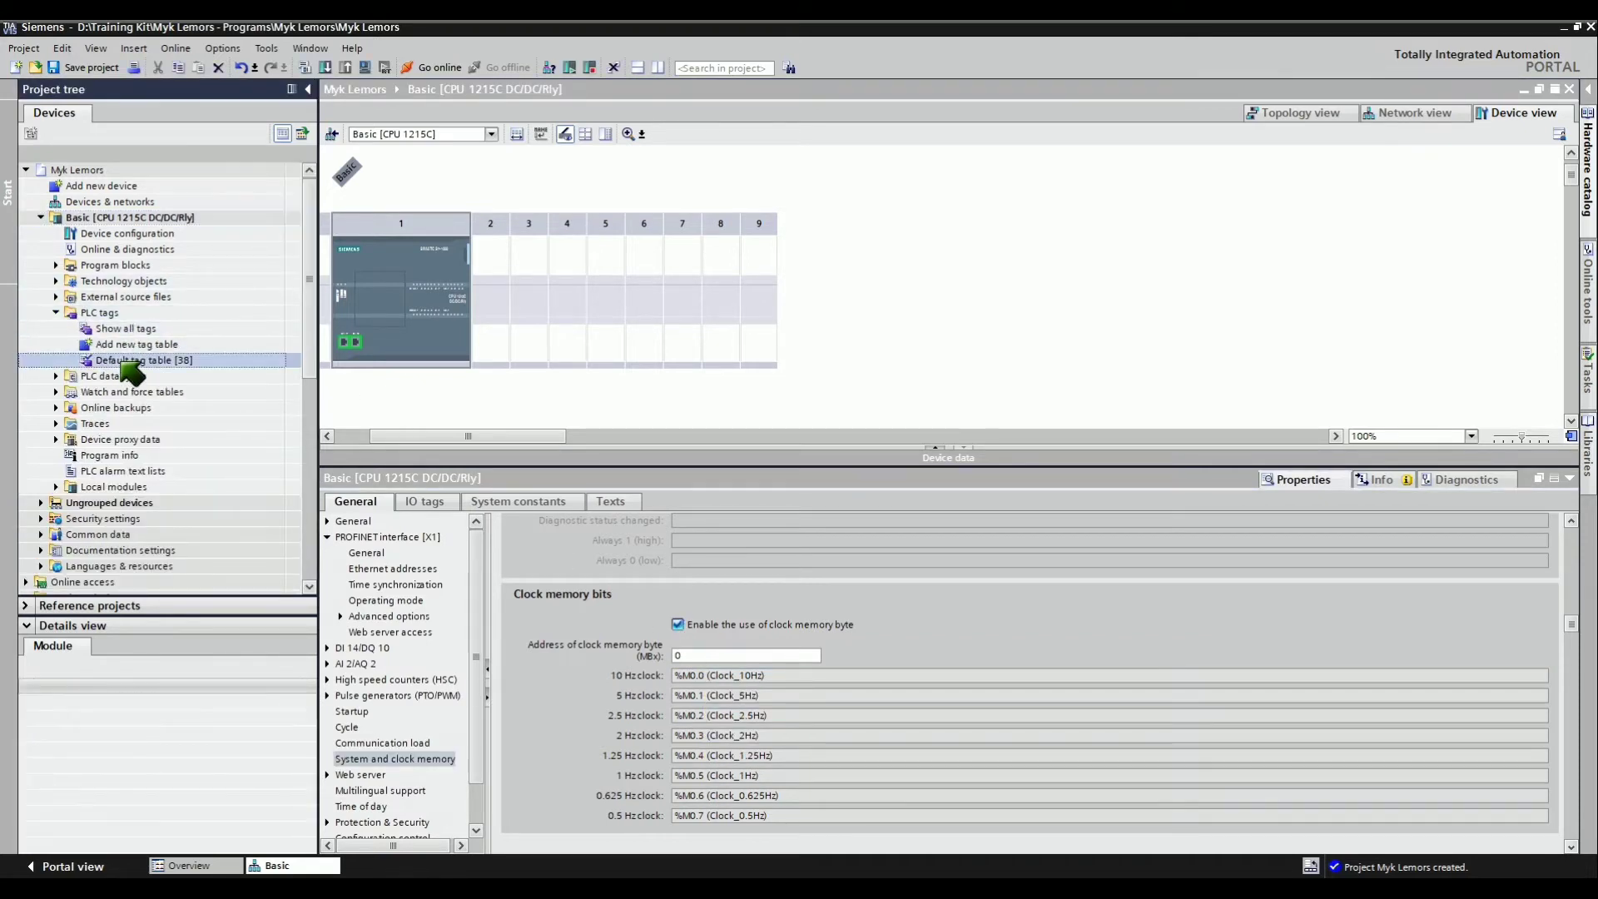
double_click(125, 362)
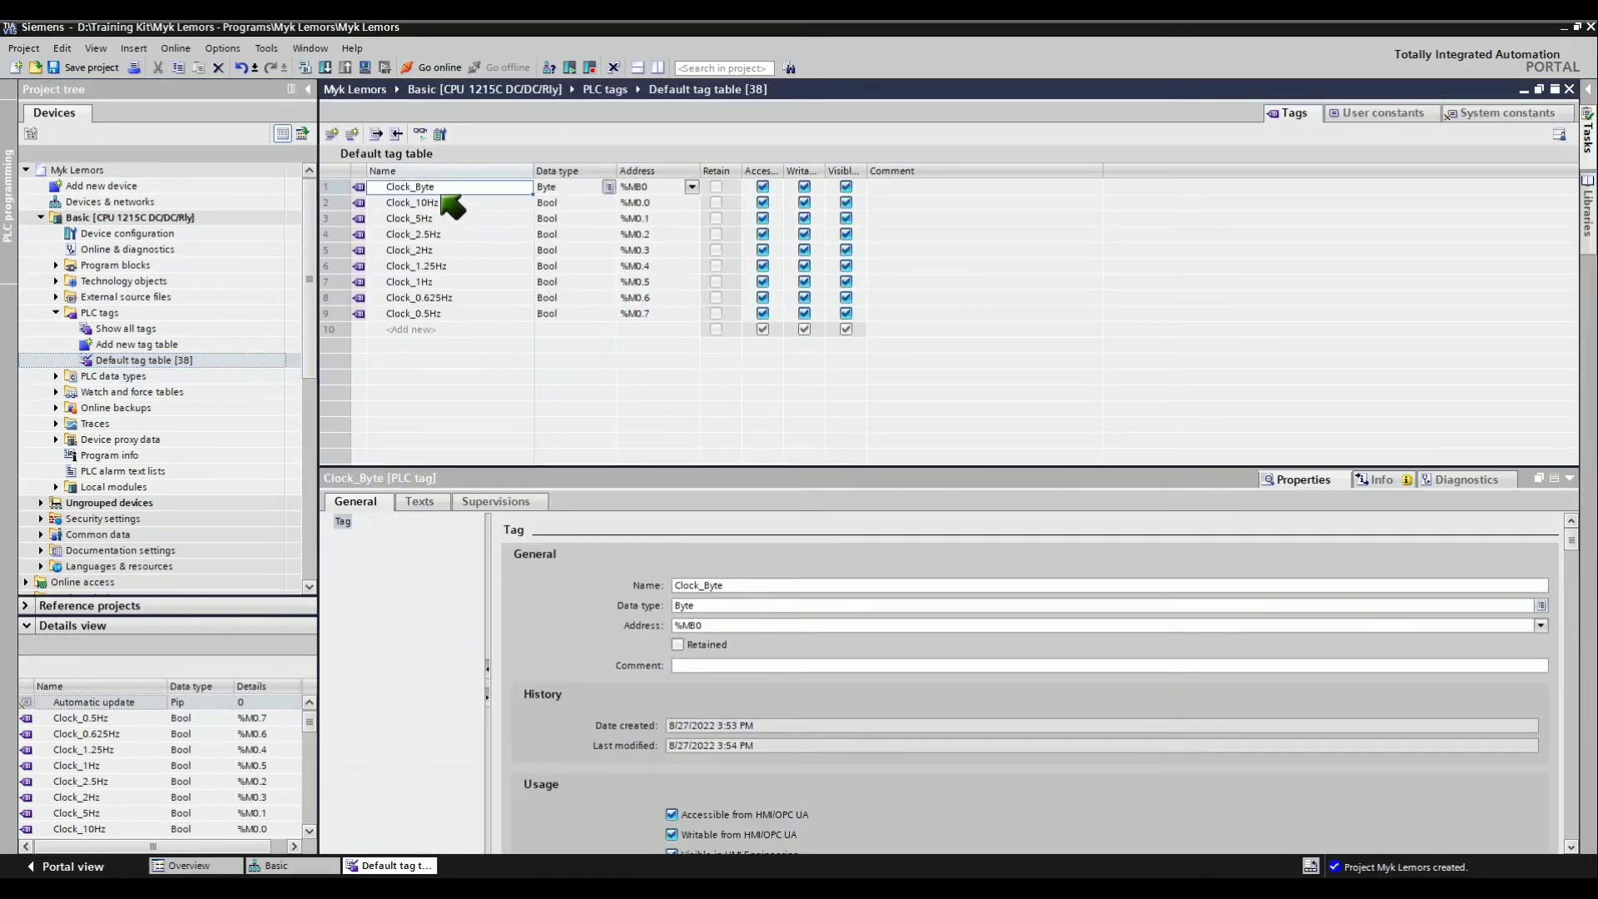
drag(658, 191, 666, 316)
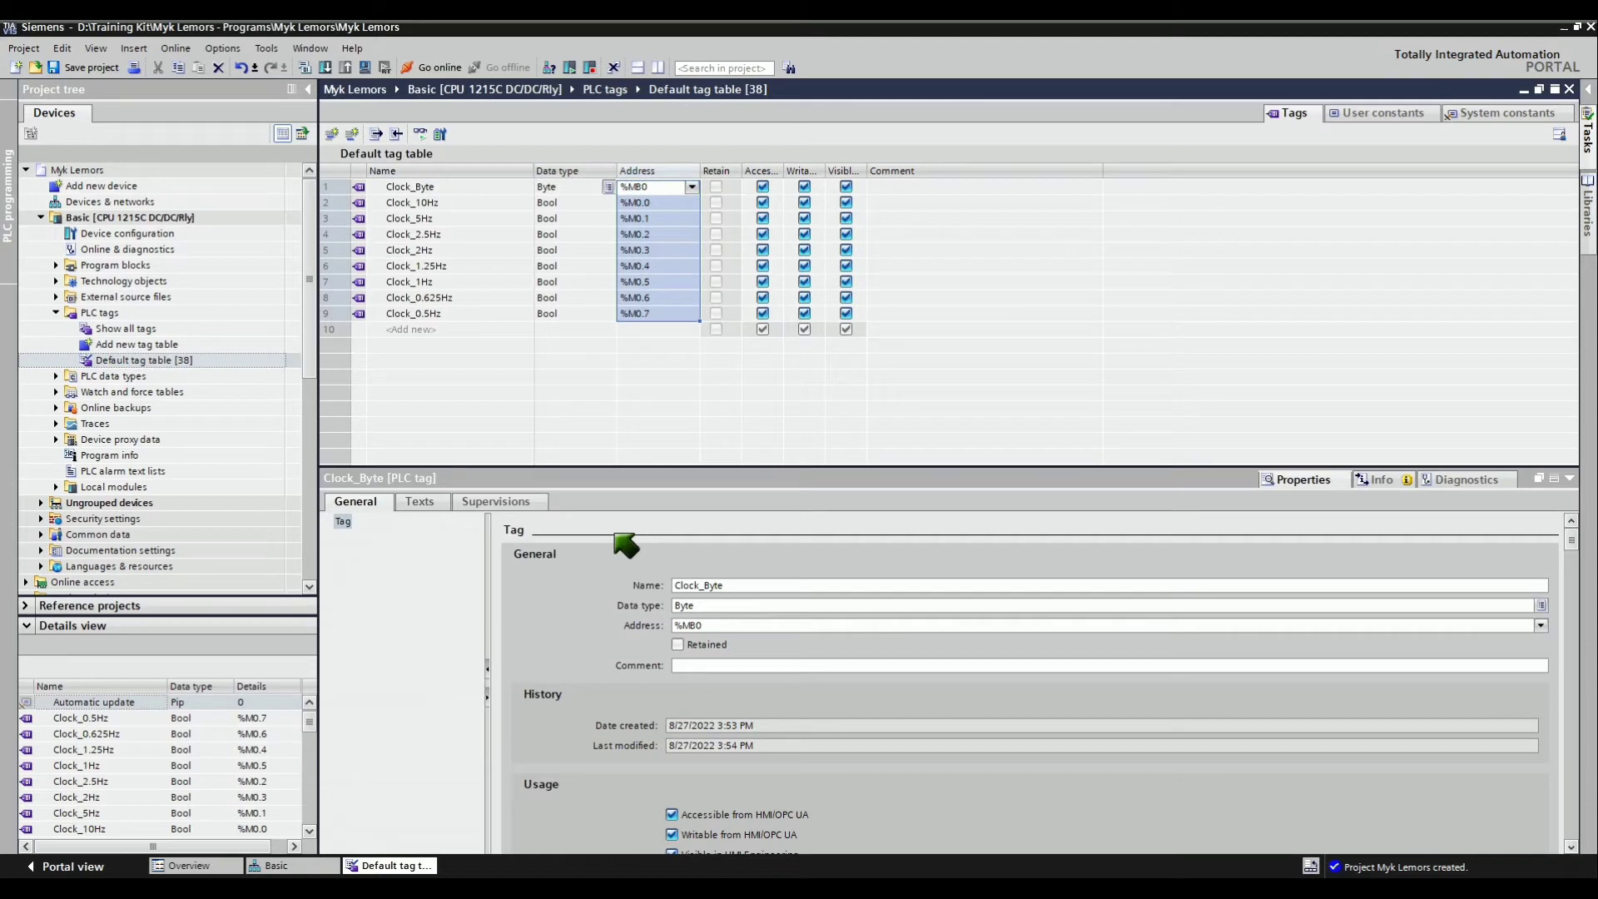
Add a new tag table named Input_Ouput under PLC tags
double_click(150, 346)
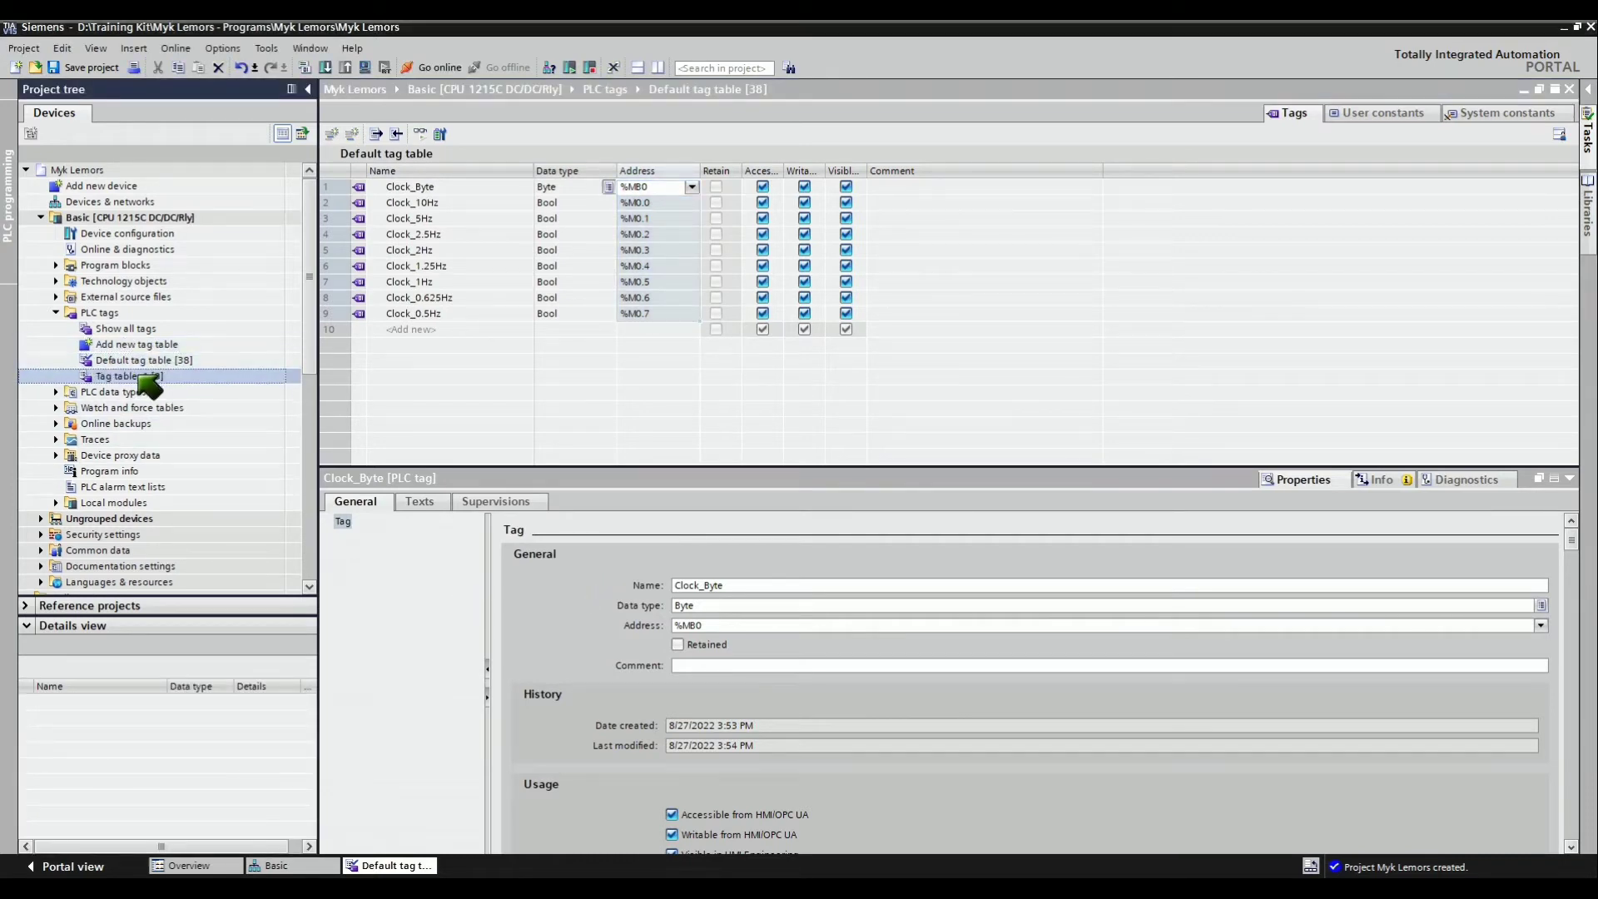
key(F2)
text(Input_Ouput)
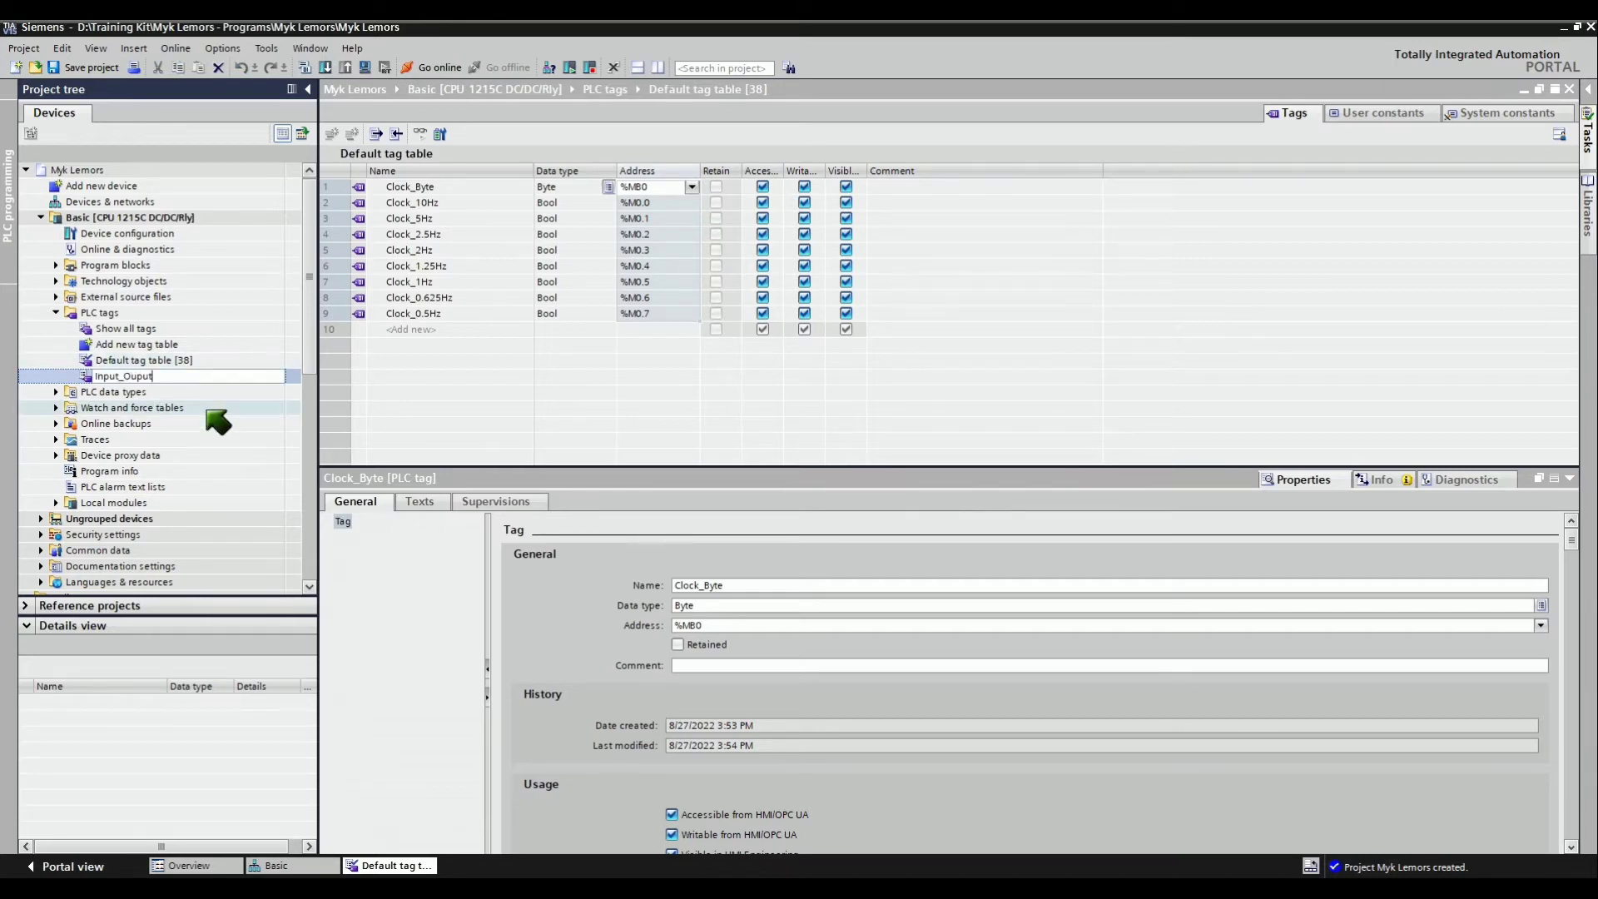
click(206, 407)
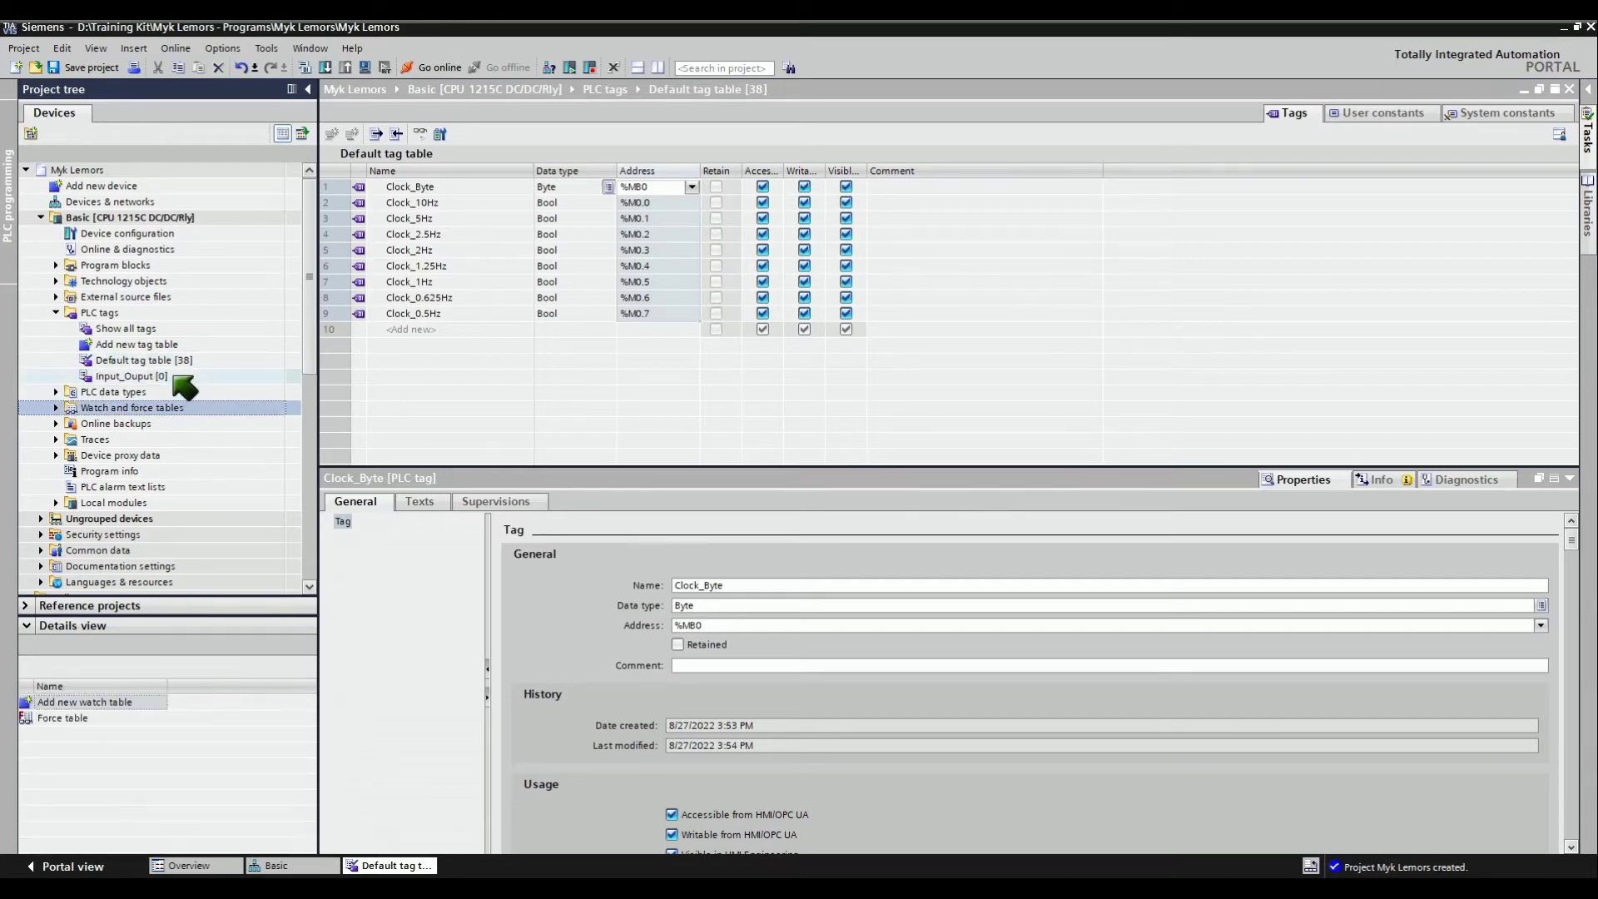
Open Input_Ouput and copy Excel's tag rows B6:D33, SW_1 through Analog Output_1
double_click(173, 376)
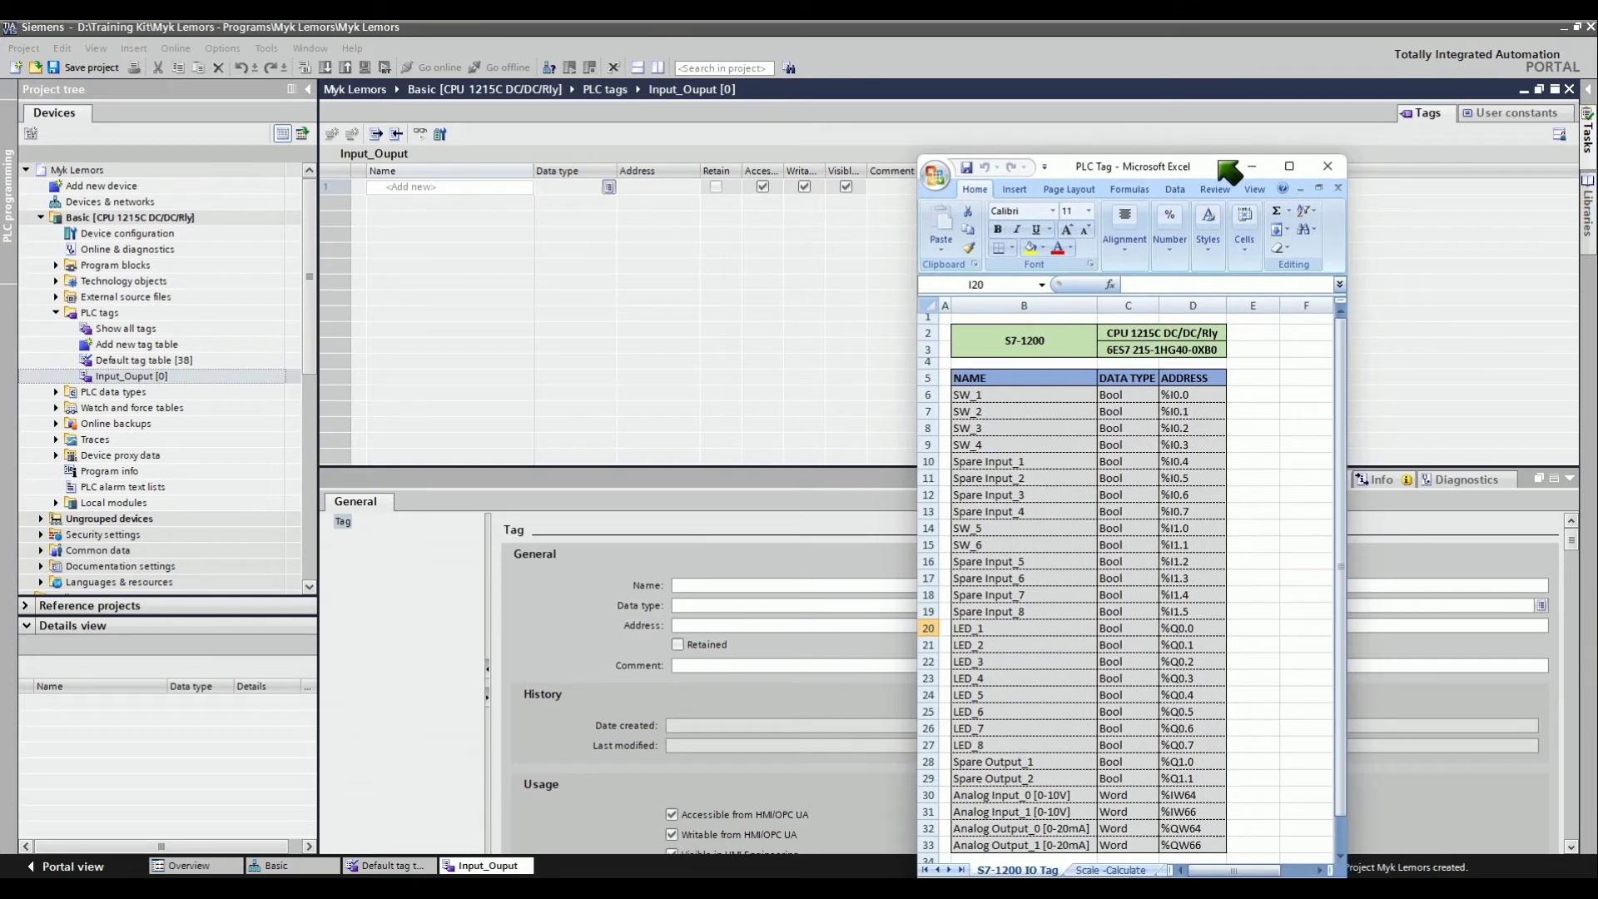
drag(1013, 349, 1238, 797)
right_click(1020, 354)
click(1070, 371)
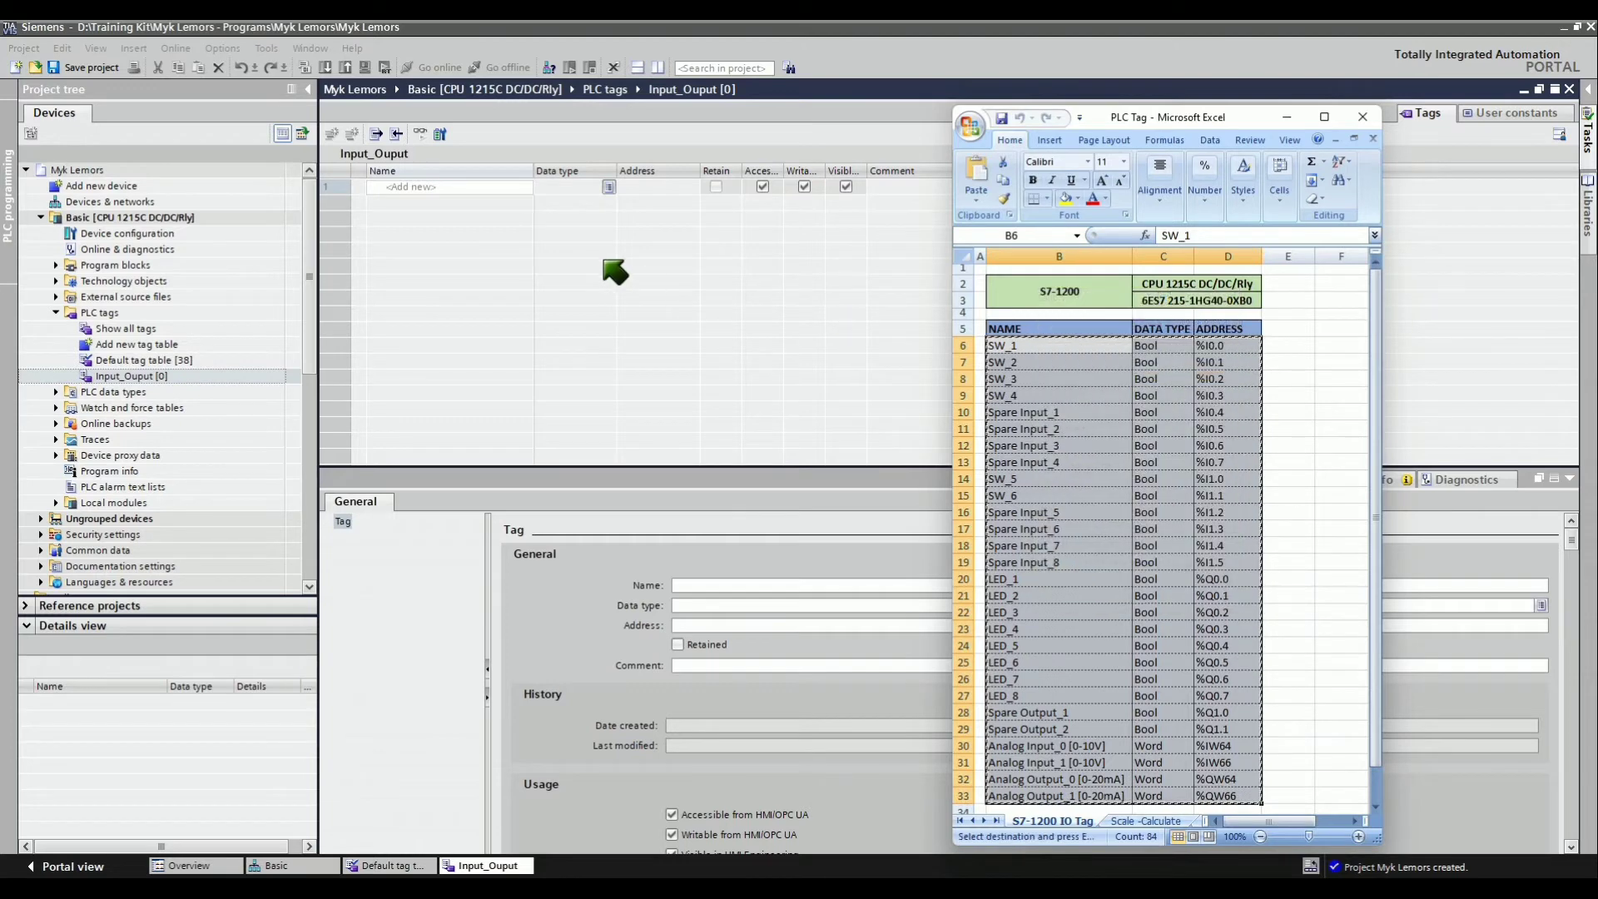
click(616, 272)
Paste the 28 I/O tags into Input_Ouput, save the project, and close the table
right_click(436, 188)
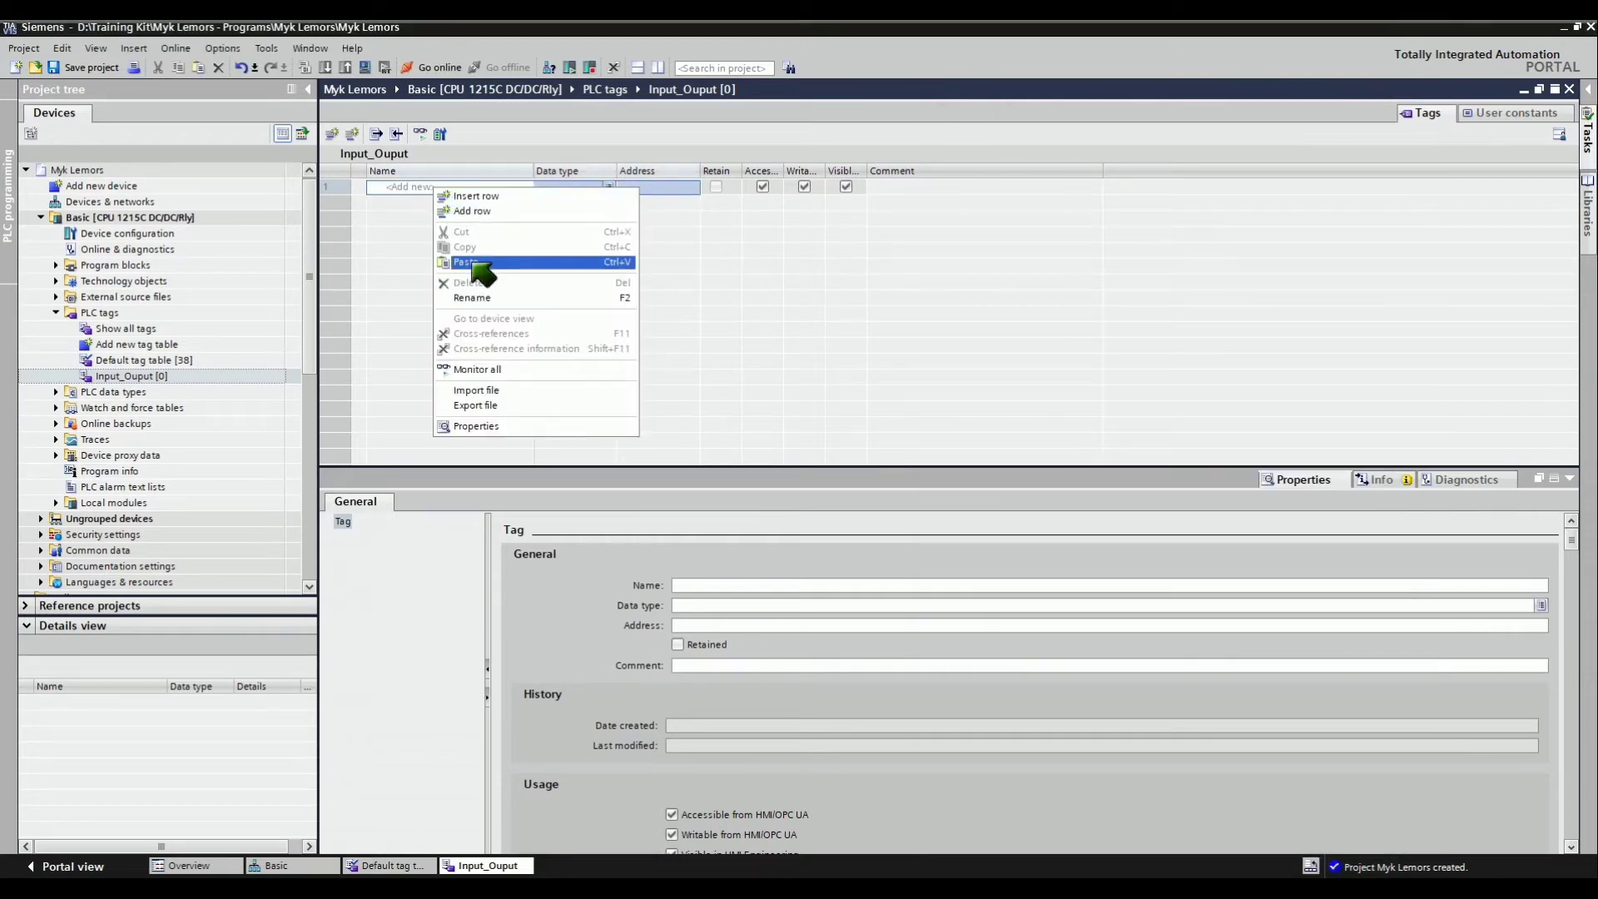
click(474, 264)
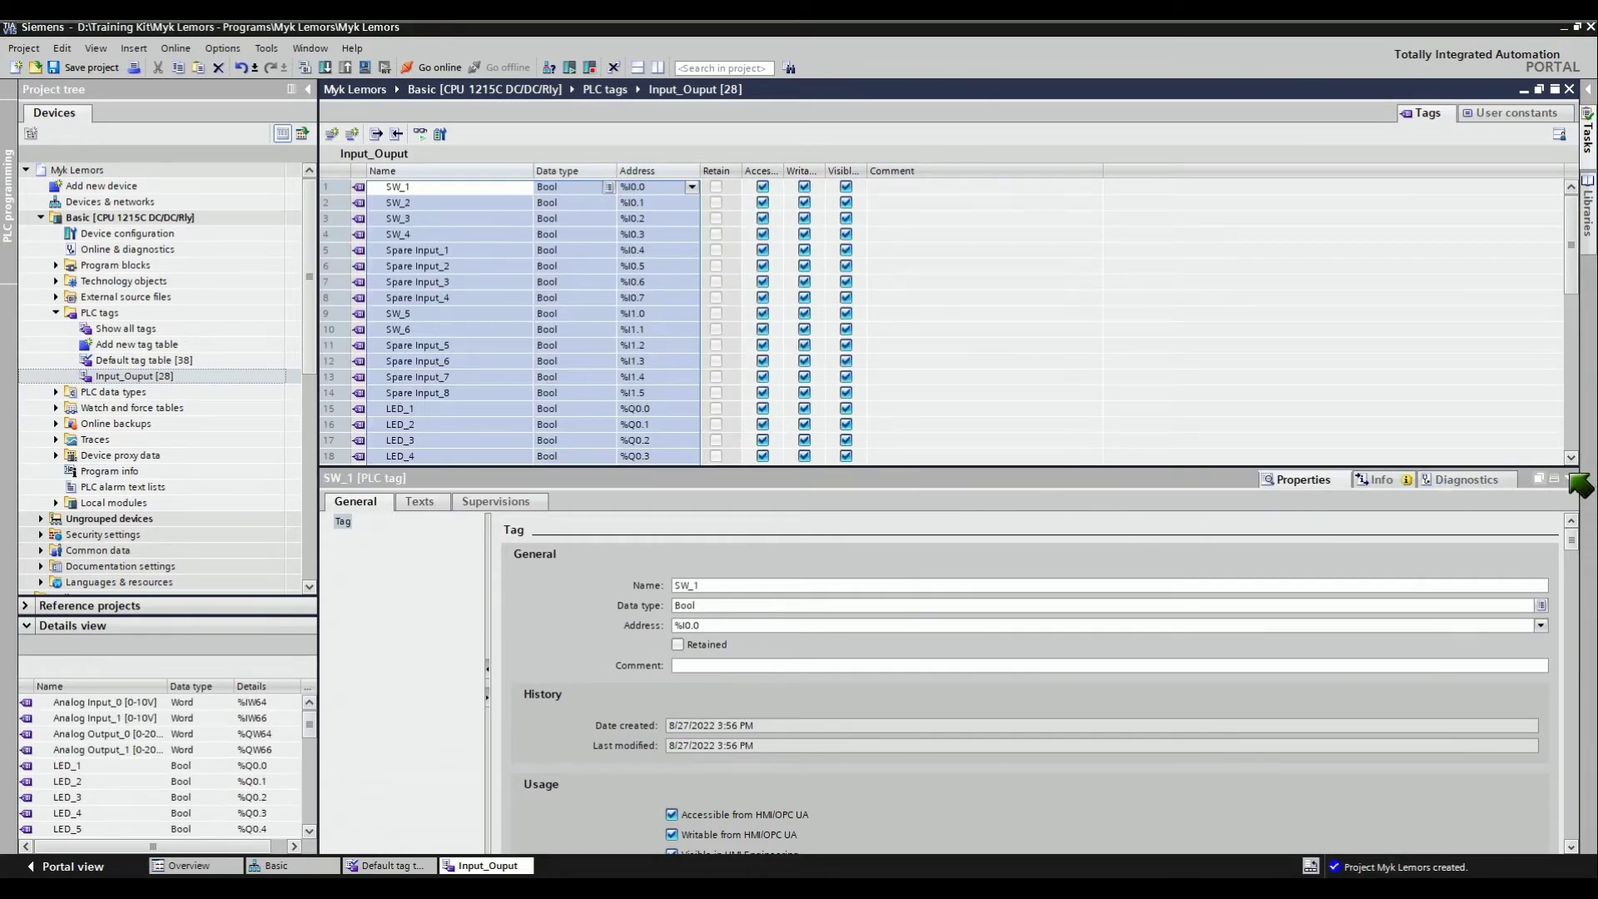
click(1570, 479)
click(94, 67)
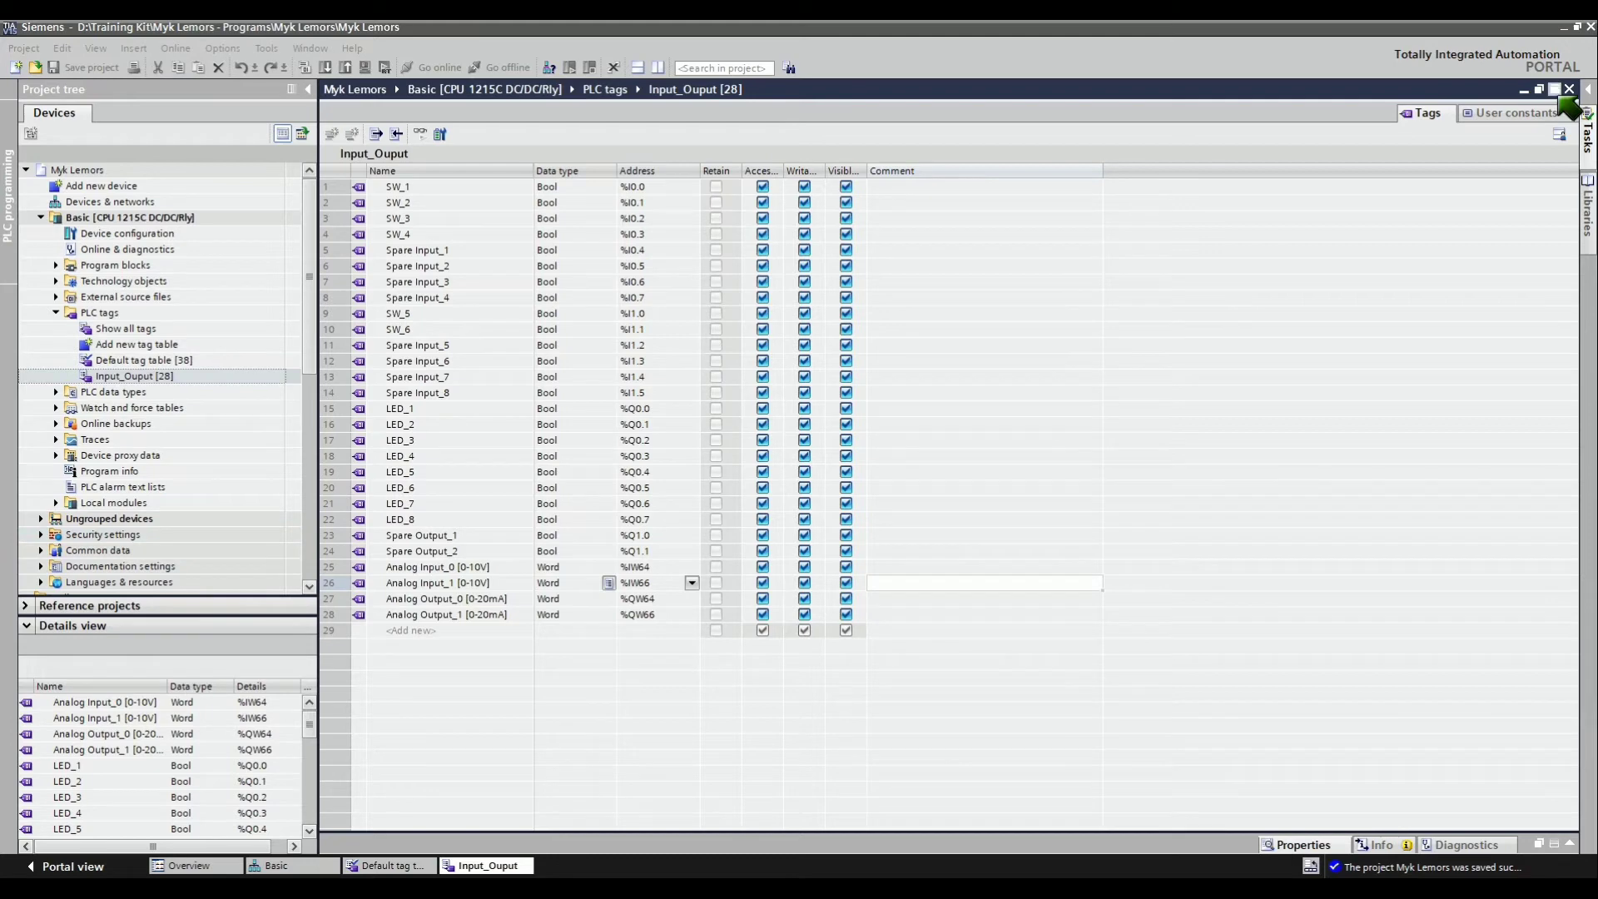
click(1568, 90)
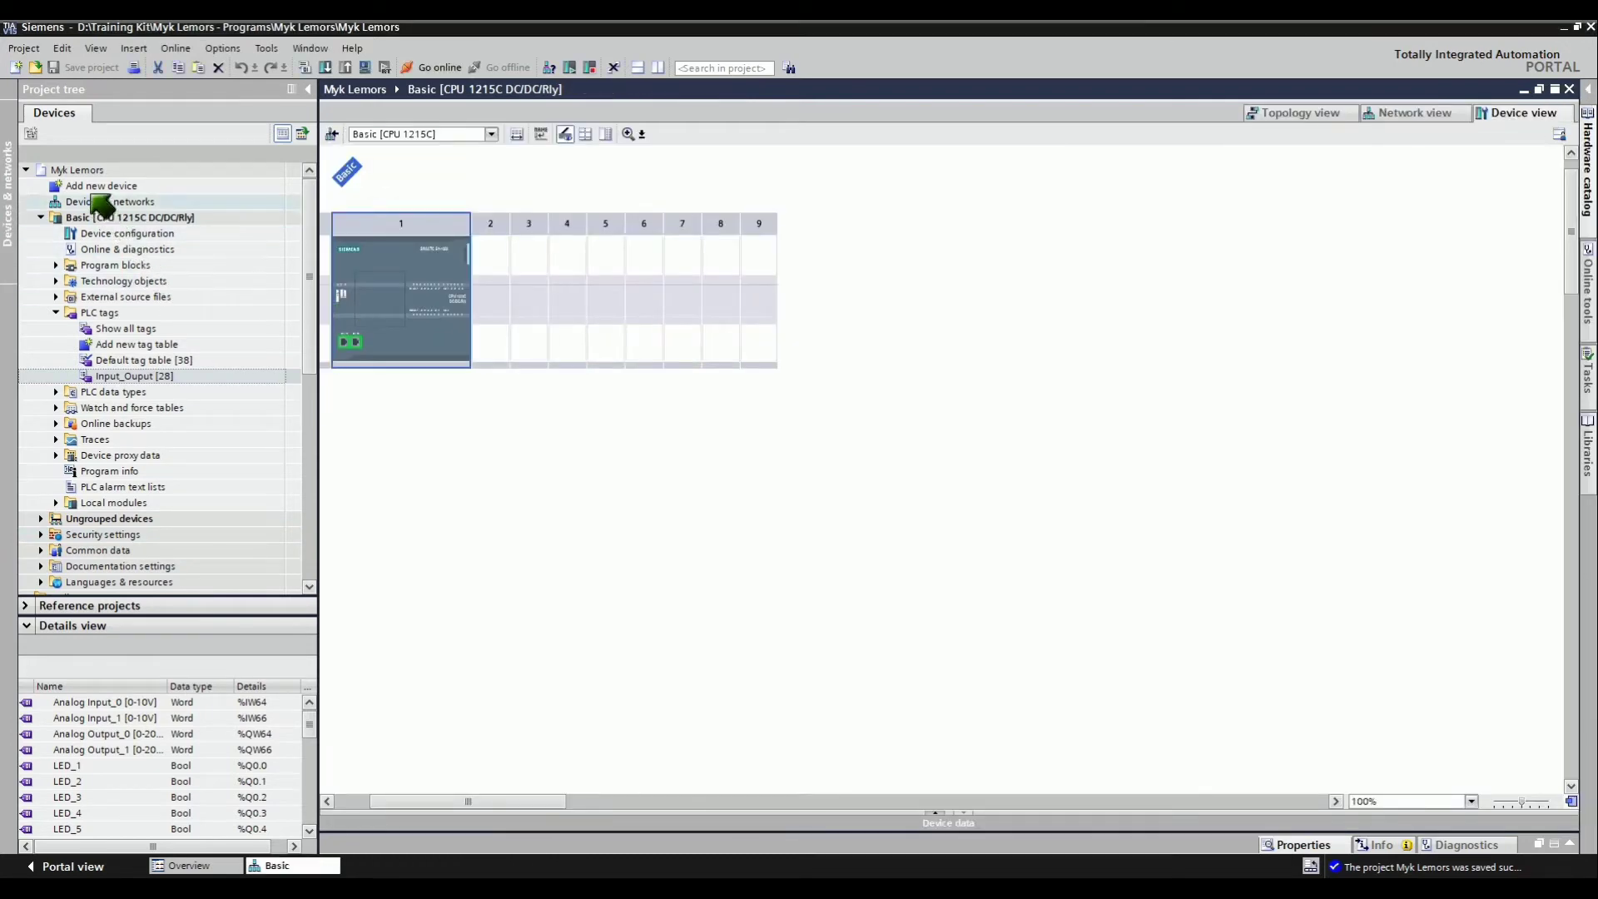
Add a 22" TP2200 Comfort panel, version 6AV2 124-0XC02-0AX1, to the project
double_click(89, 191)
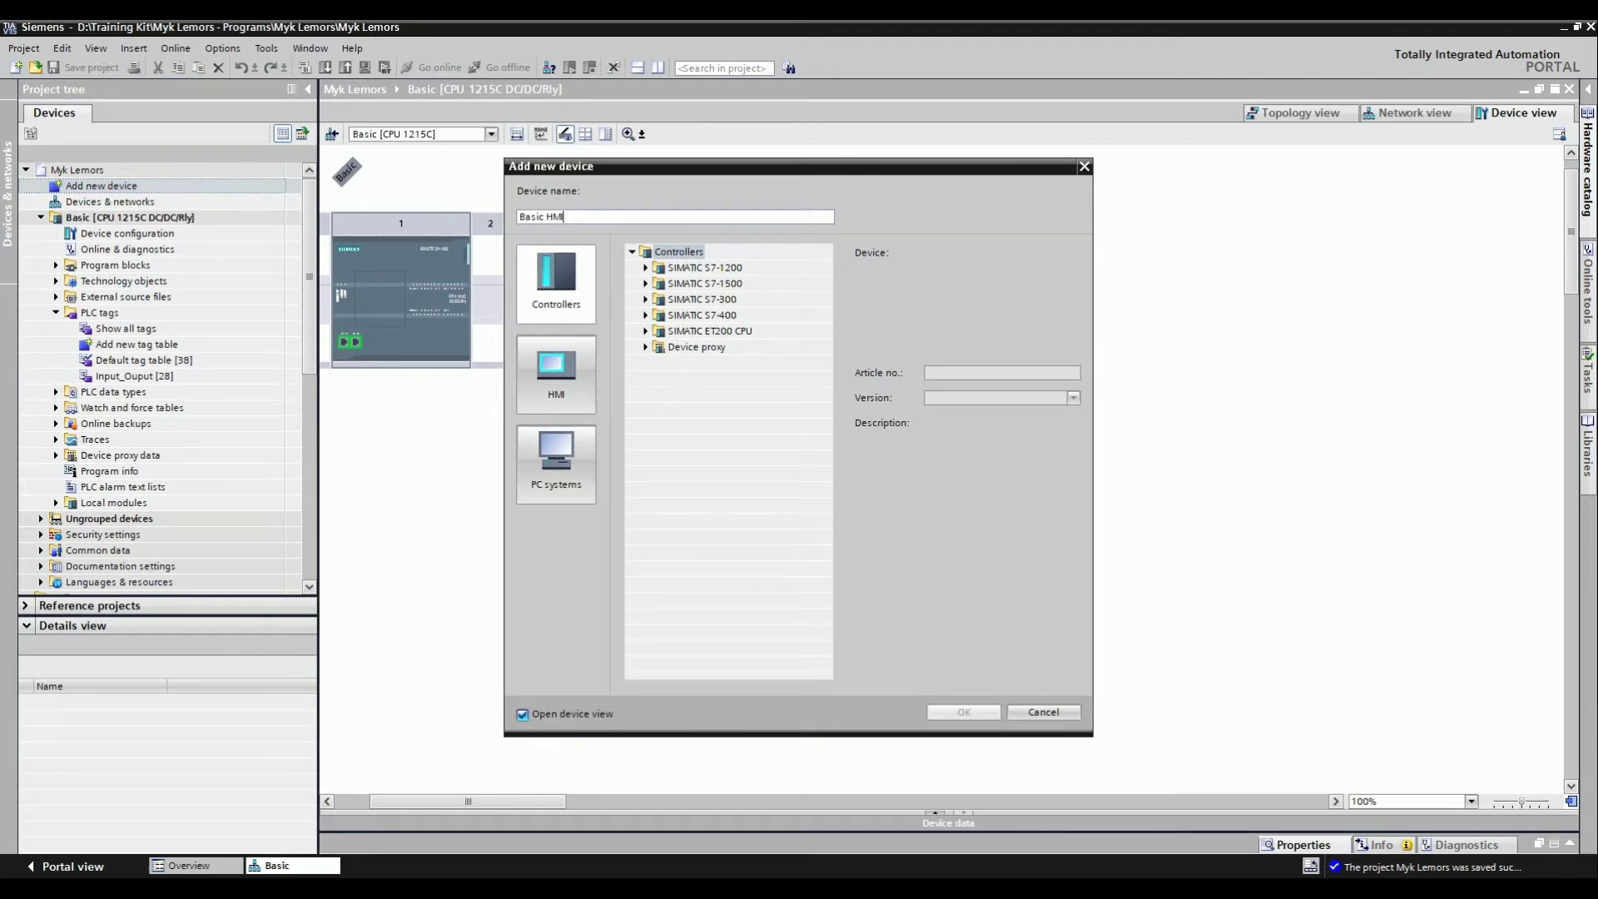
click(560, 376)
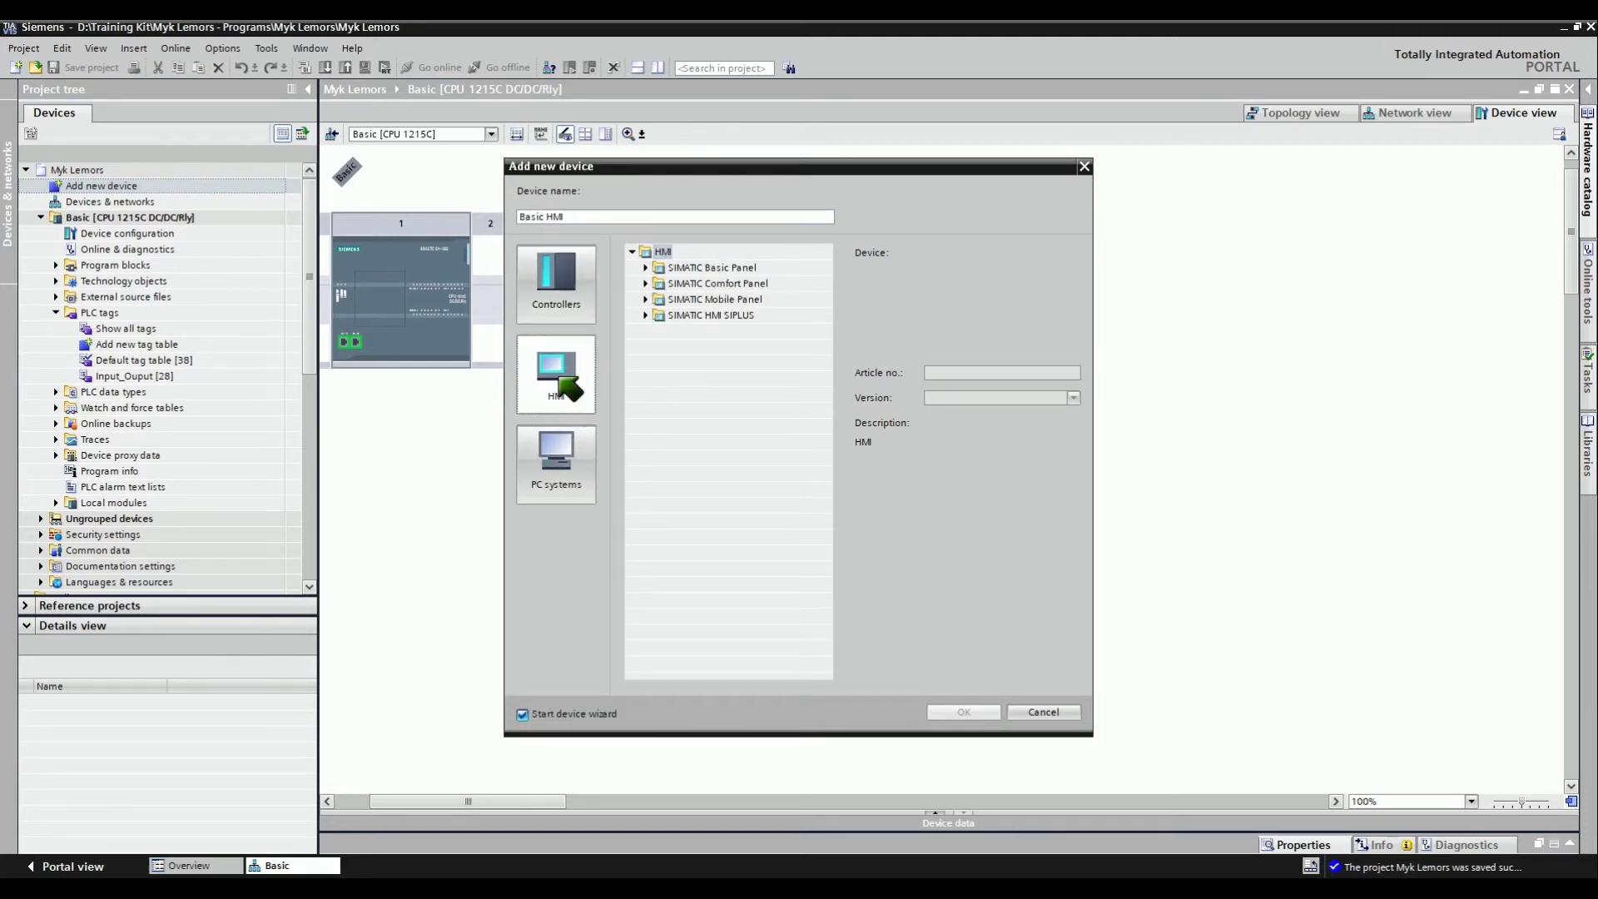
click(646, 283)
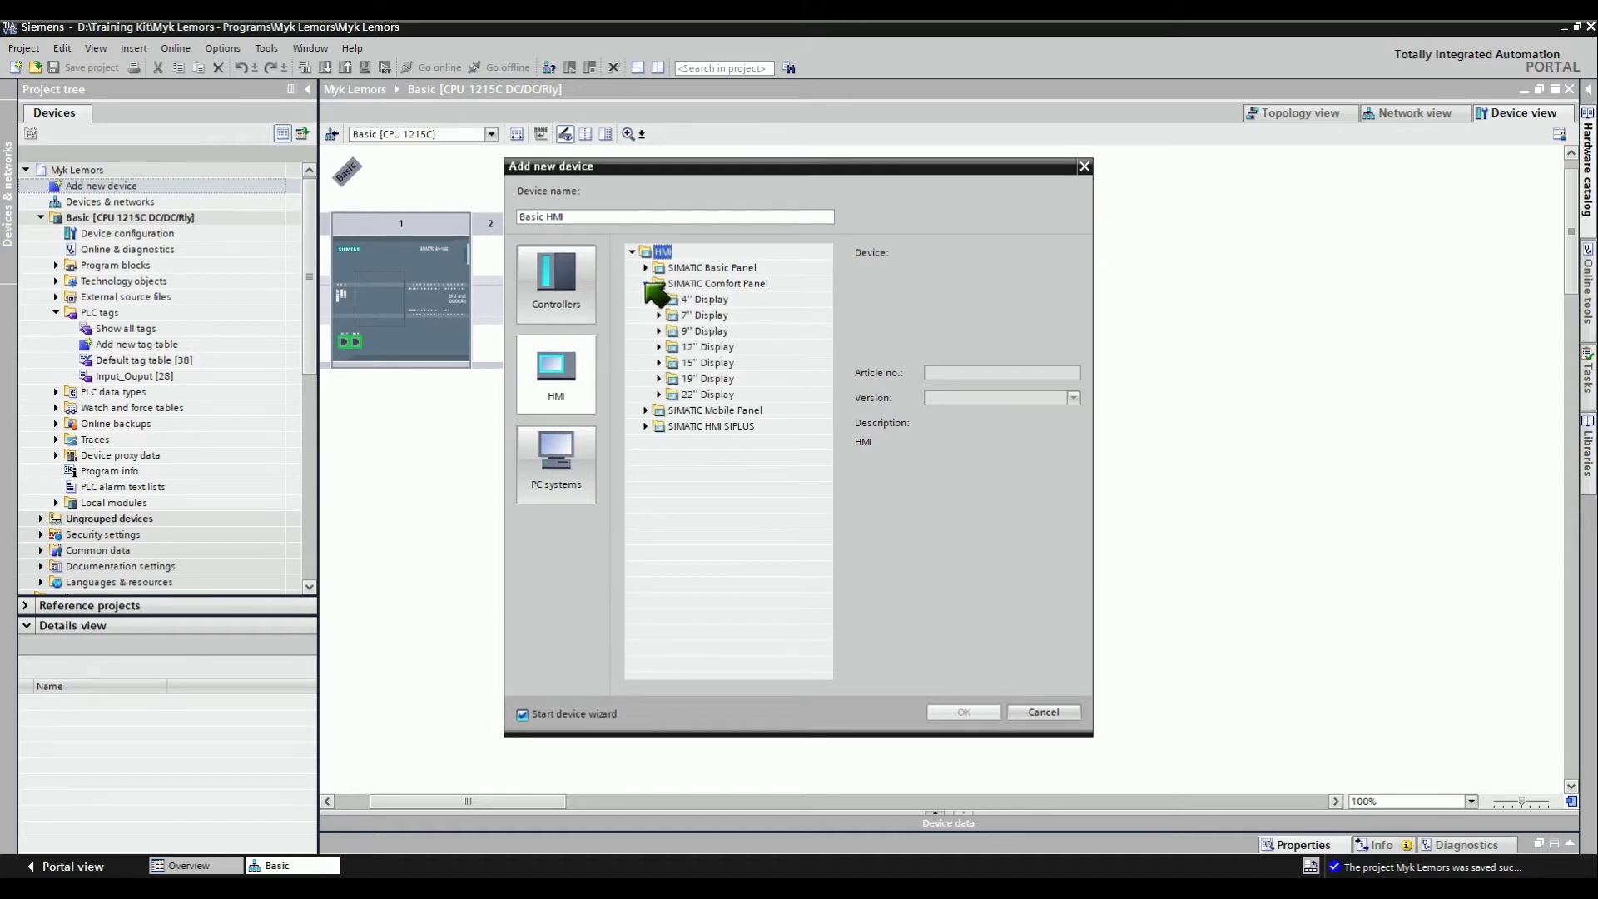
click(659, 394)
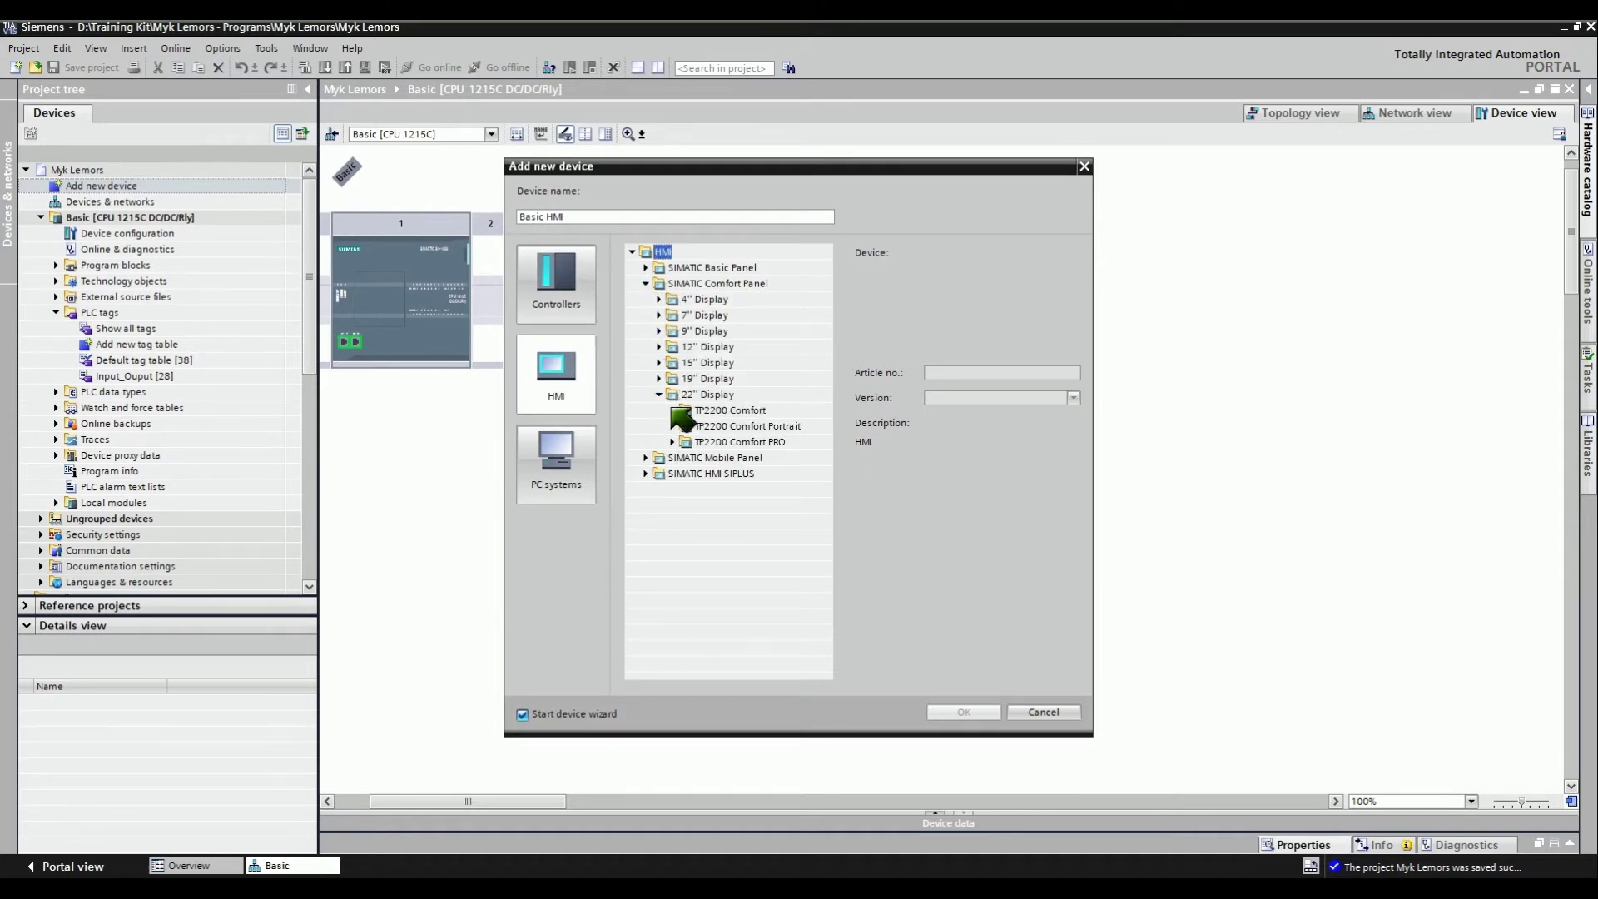
click(671, 410)
click(726, 444)
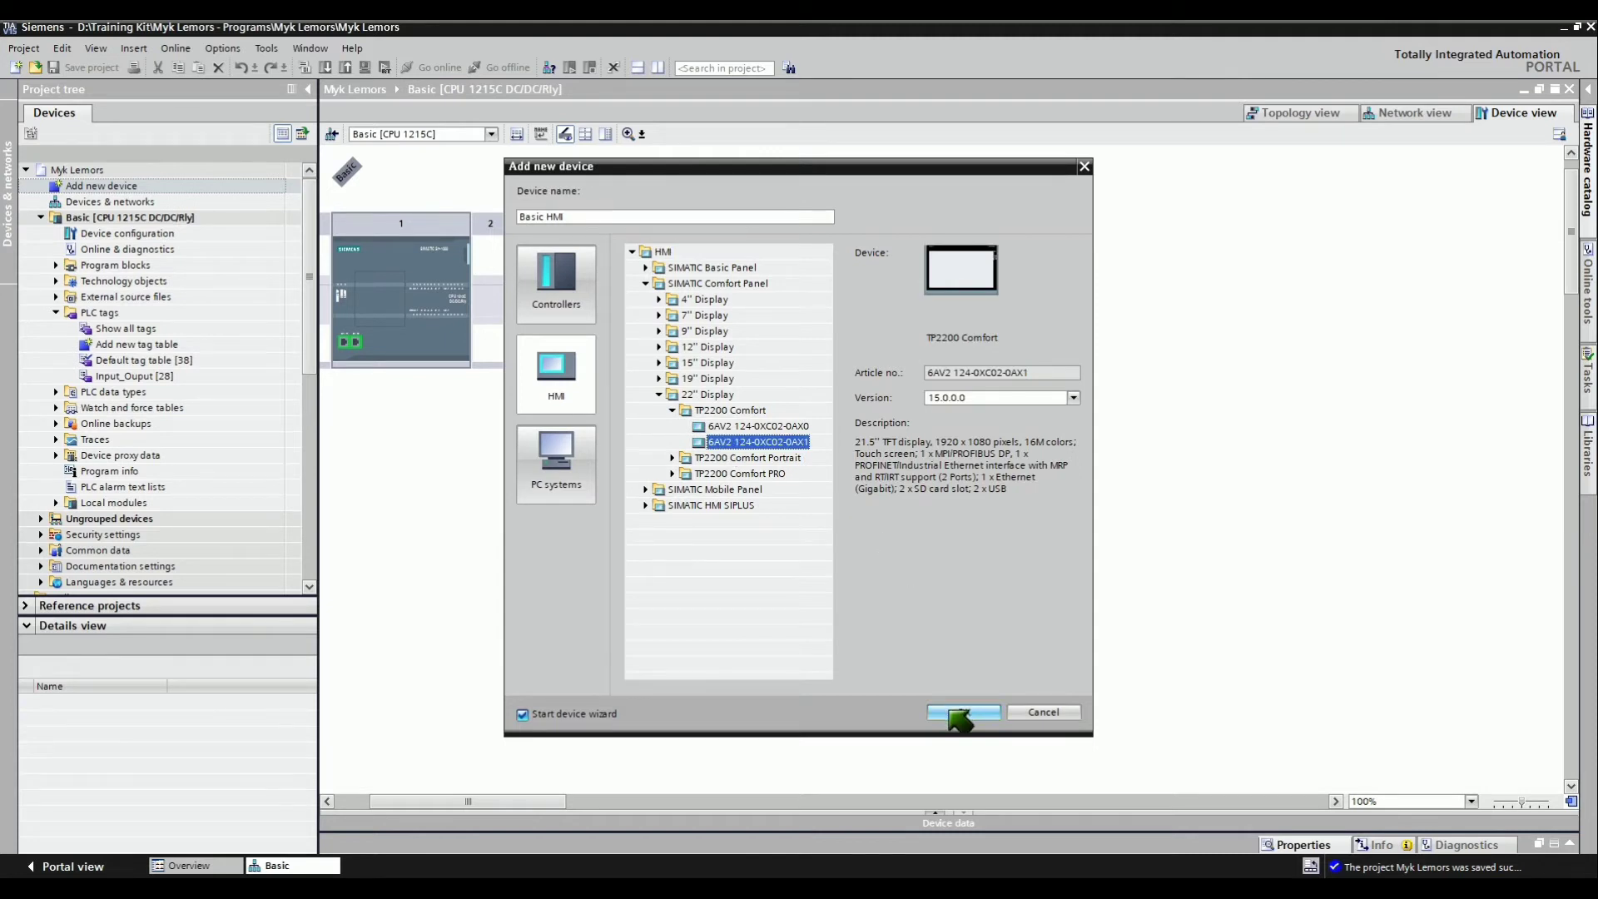
click(960, 714)
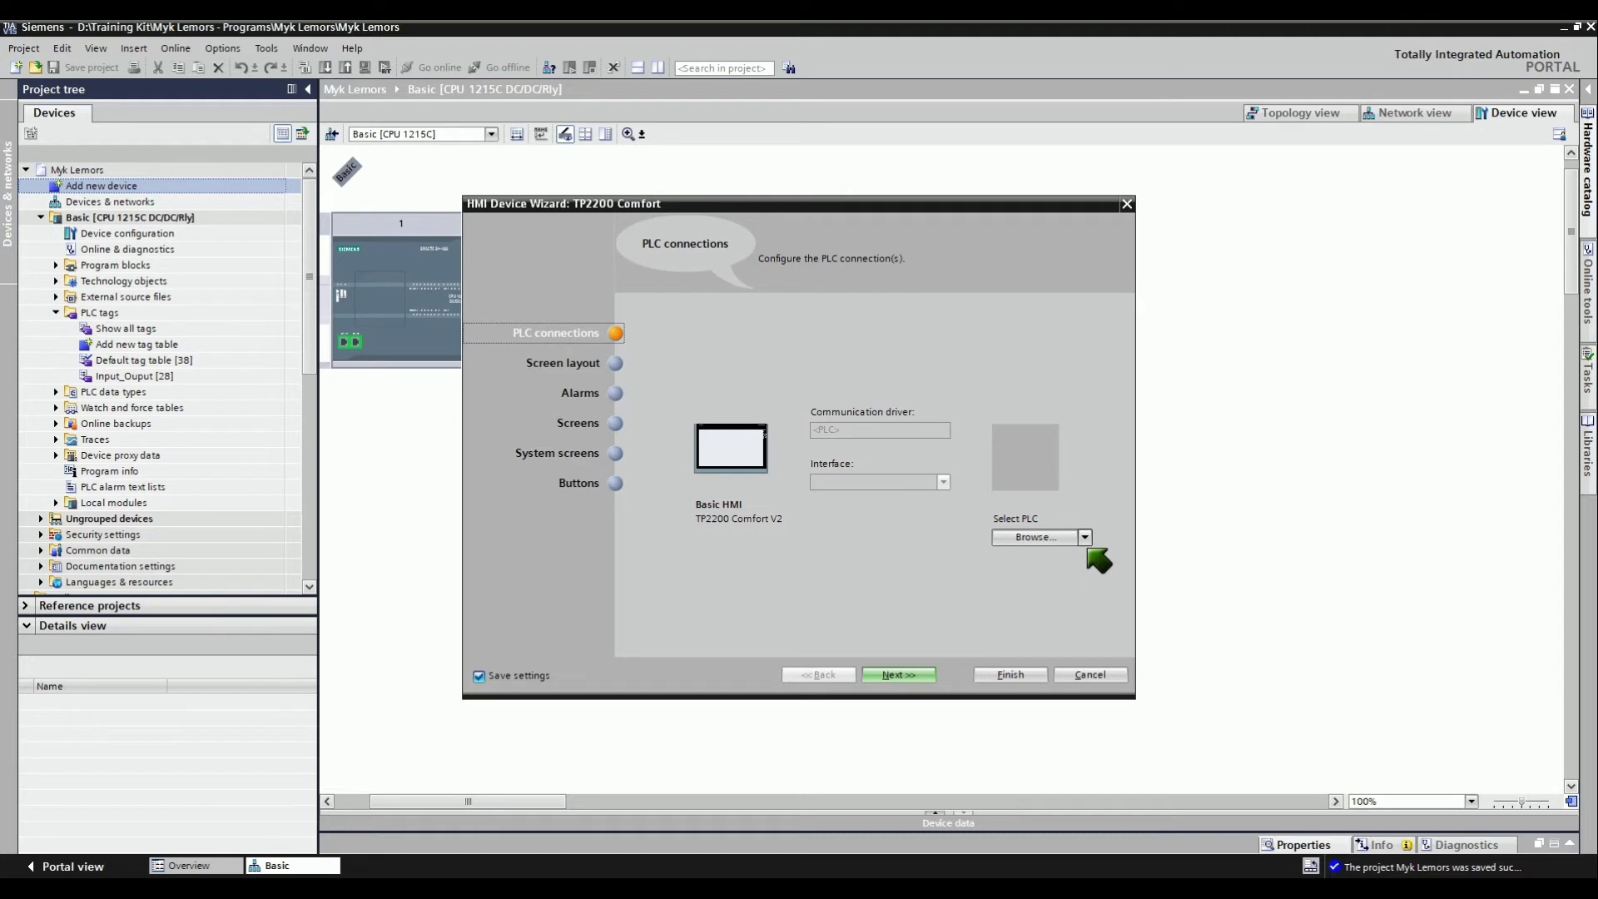
Choose the Basic CPU 1215C as the HMI's PLC connection in the wizard
click(1085, 537)
click(1079, 610)
click(1206, 718)
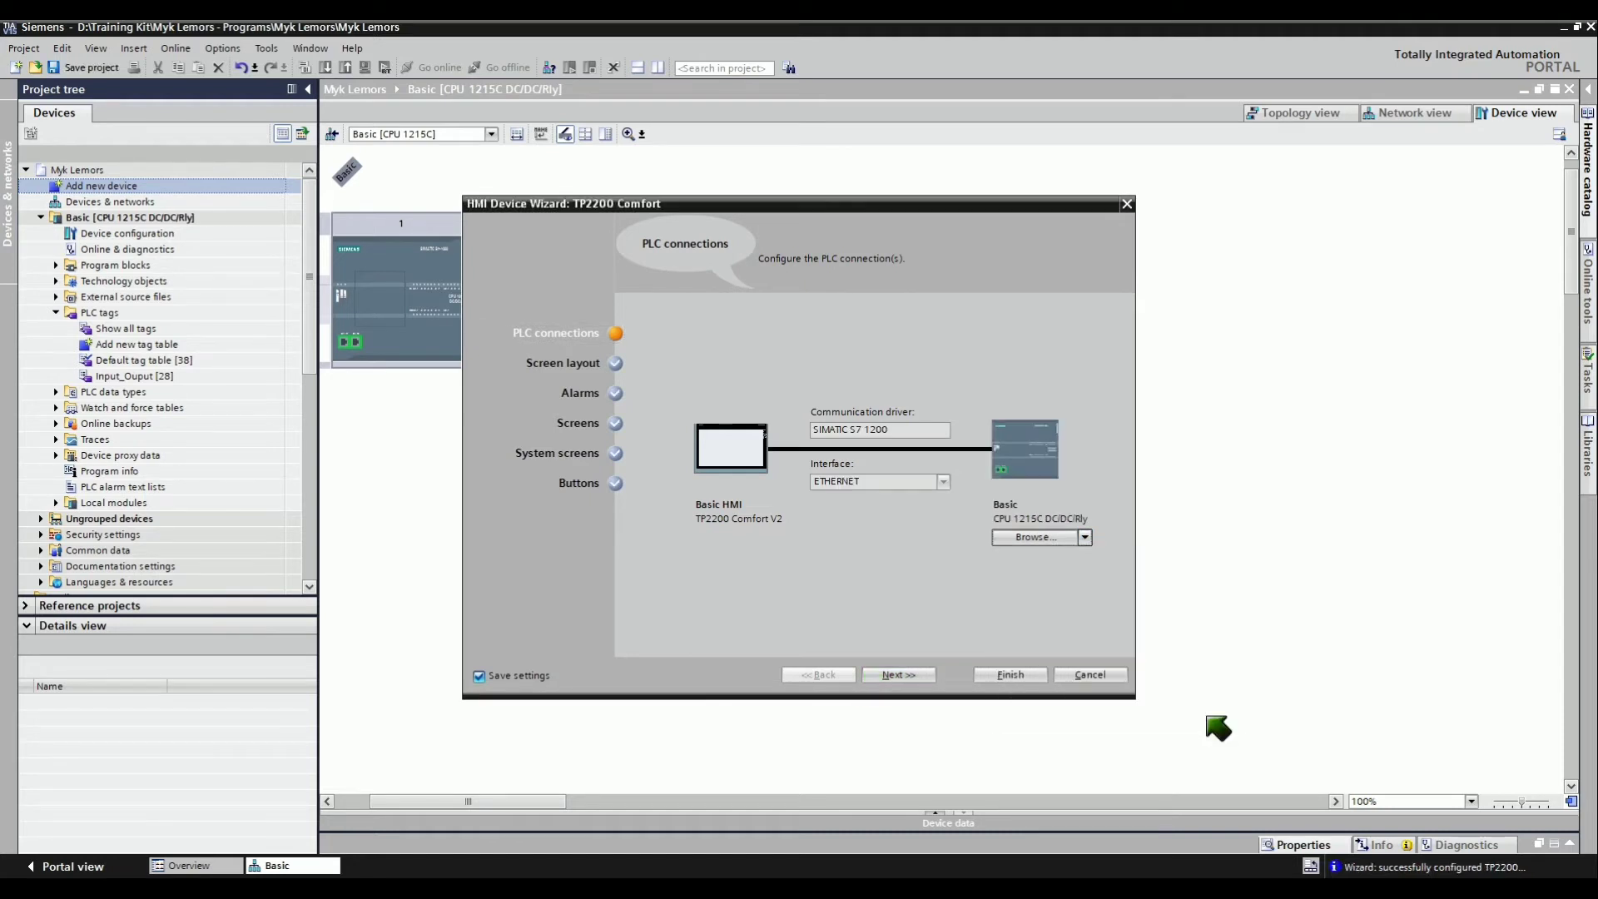
click(899, 675)
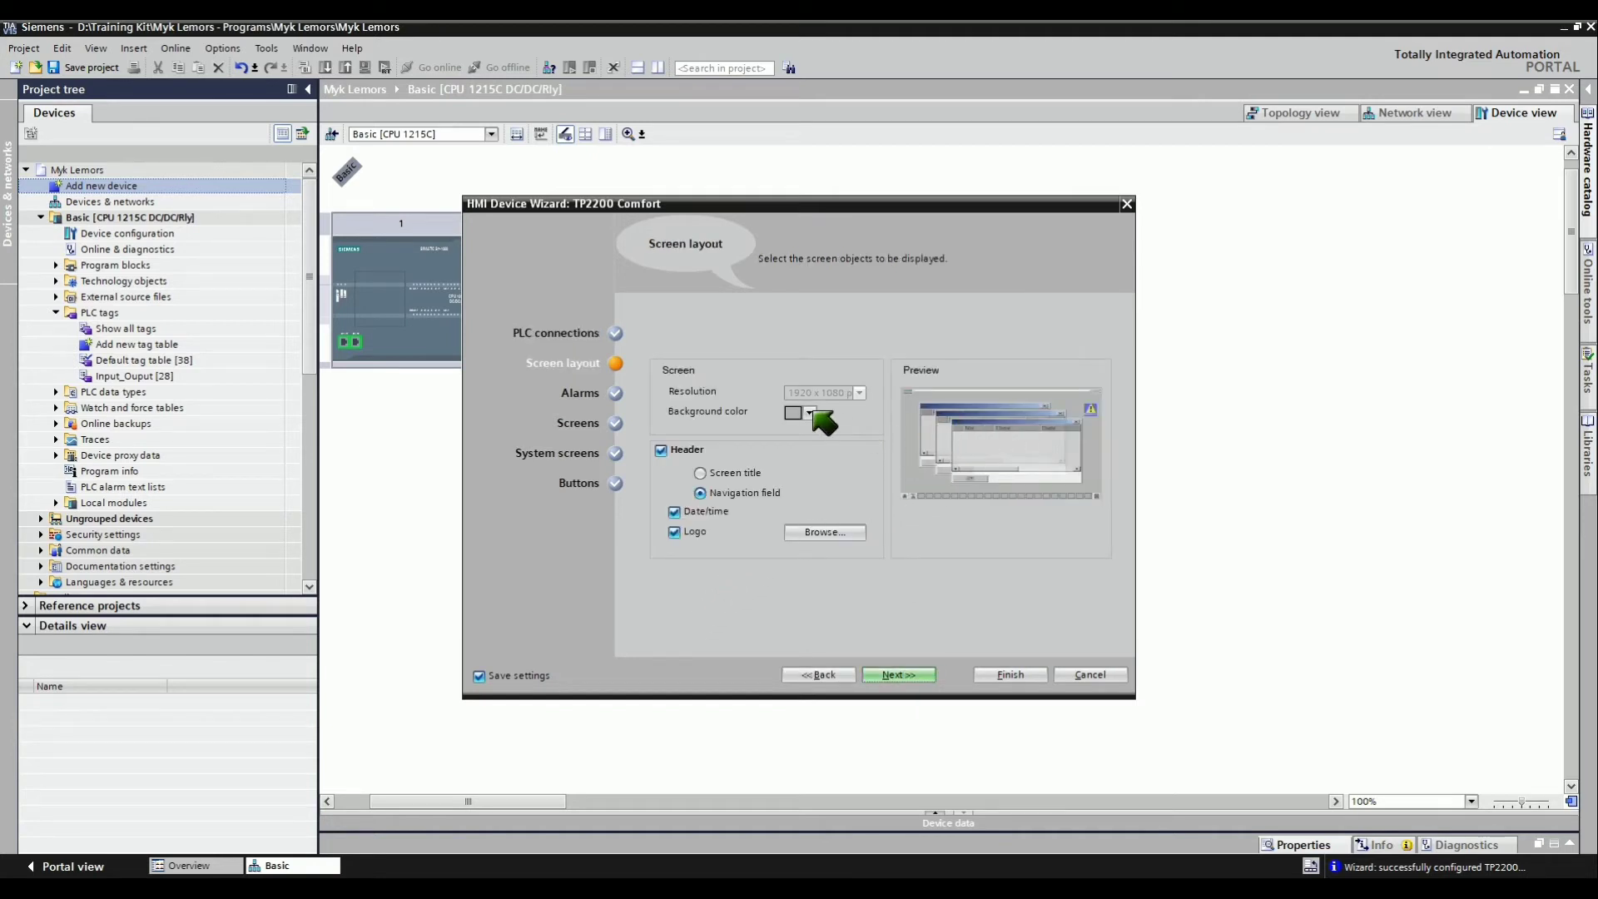
Set a sky-blue screen background, keeping navigation field, date/time and logo in the header
click(810, 413)
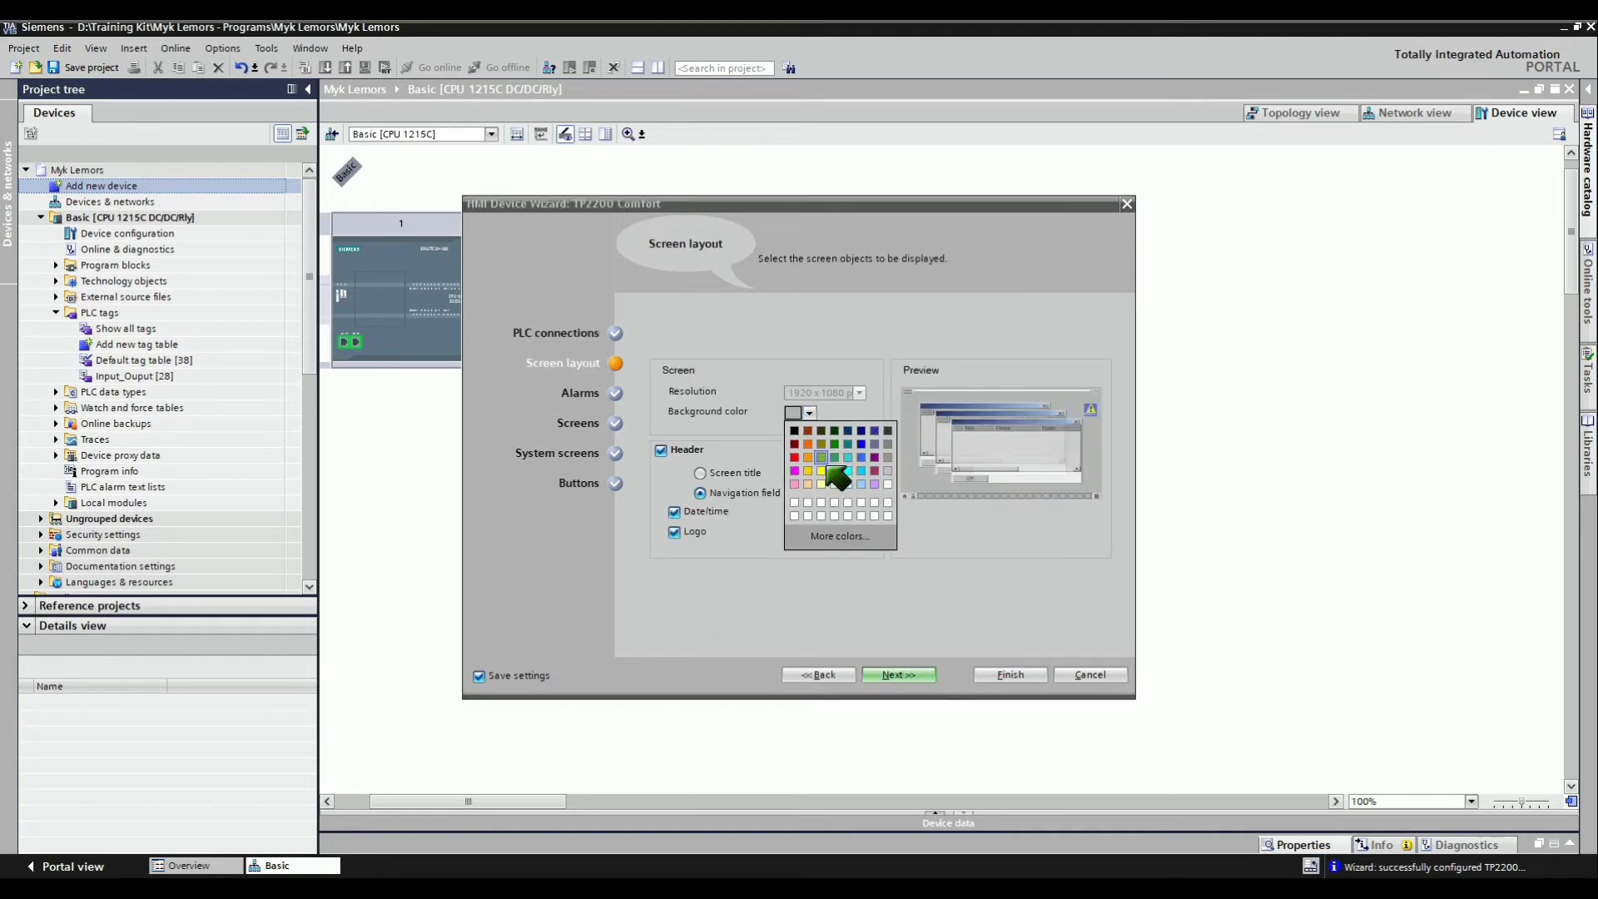
click(862, 471)
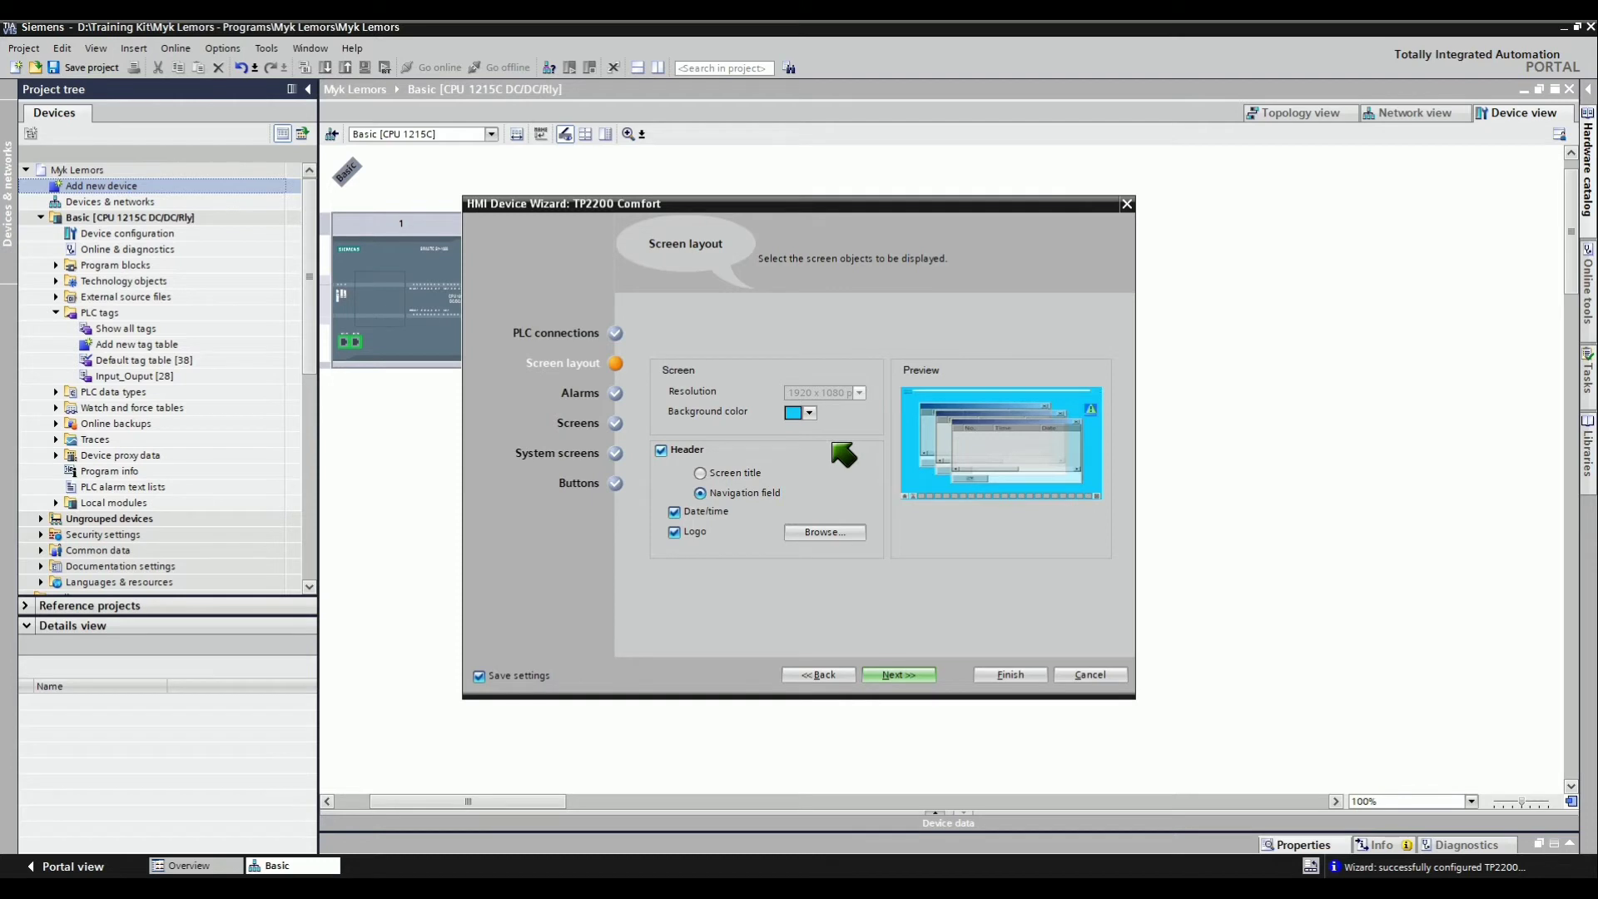
click(700, 474)
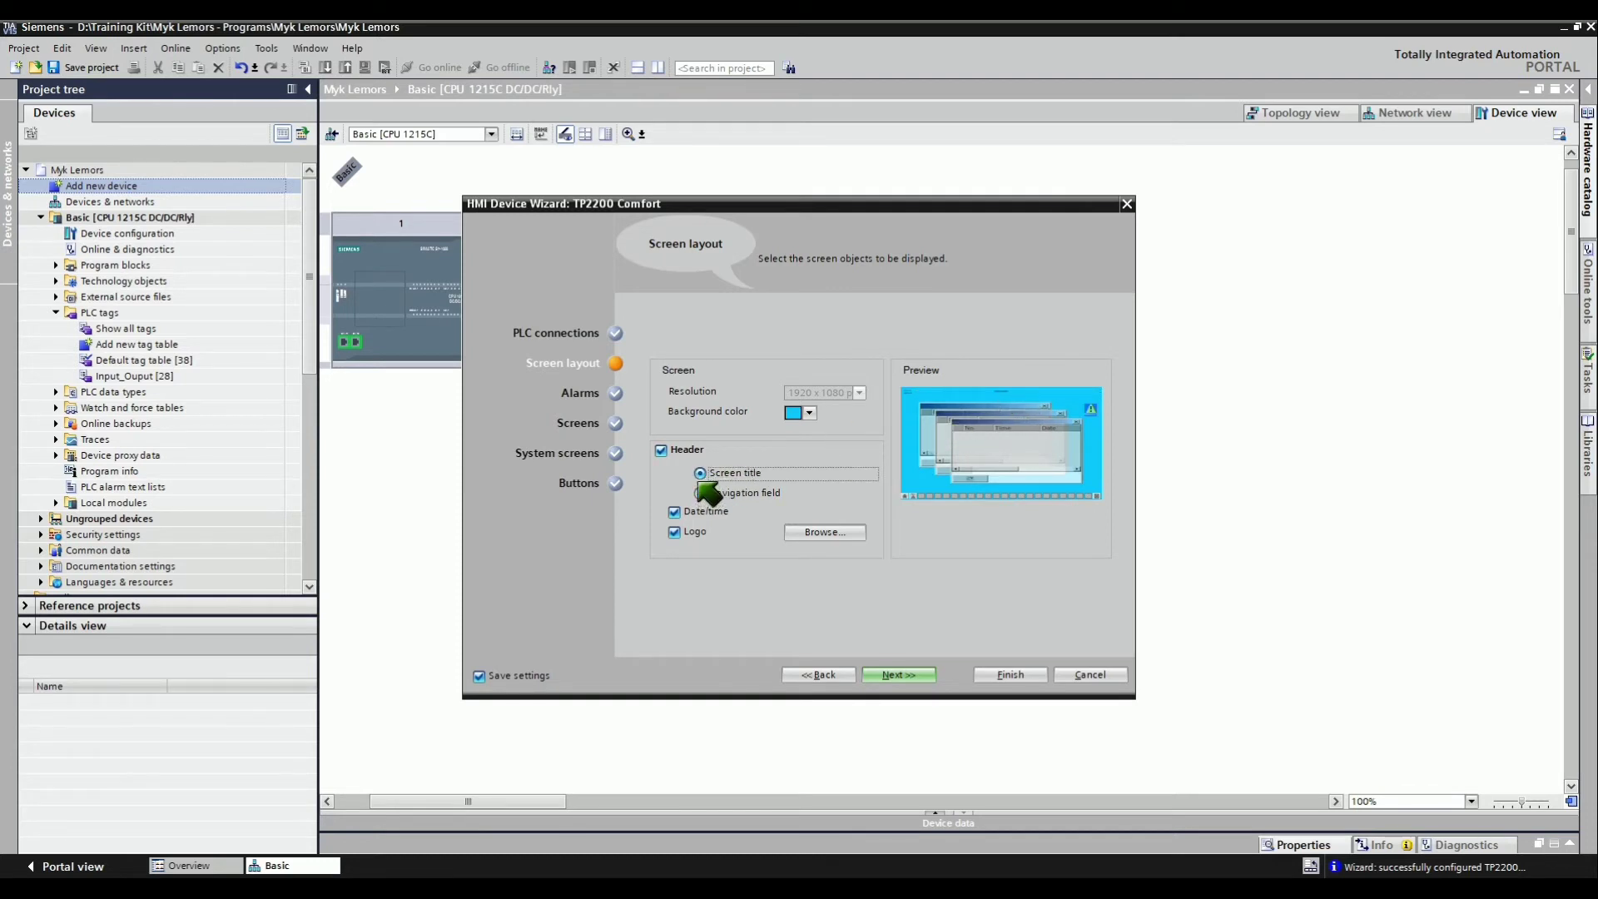
click(700, 491)
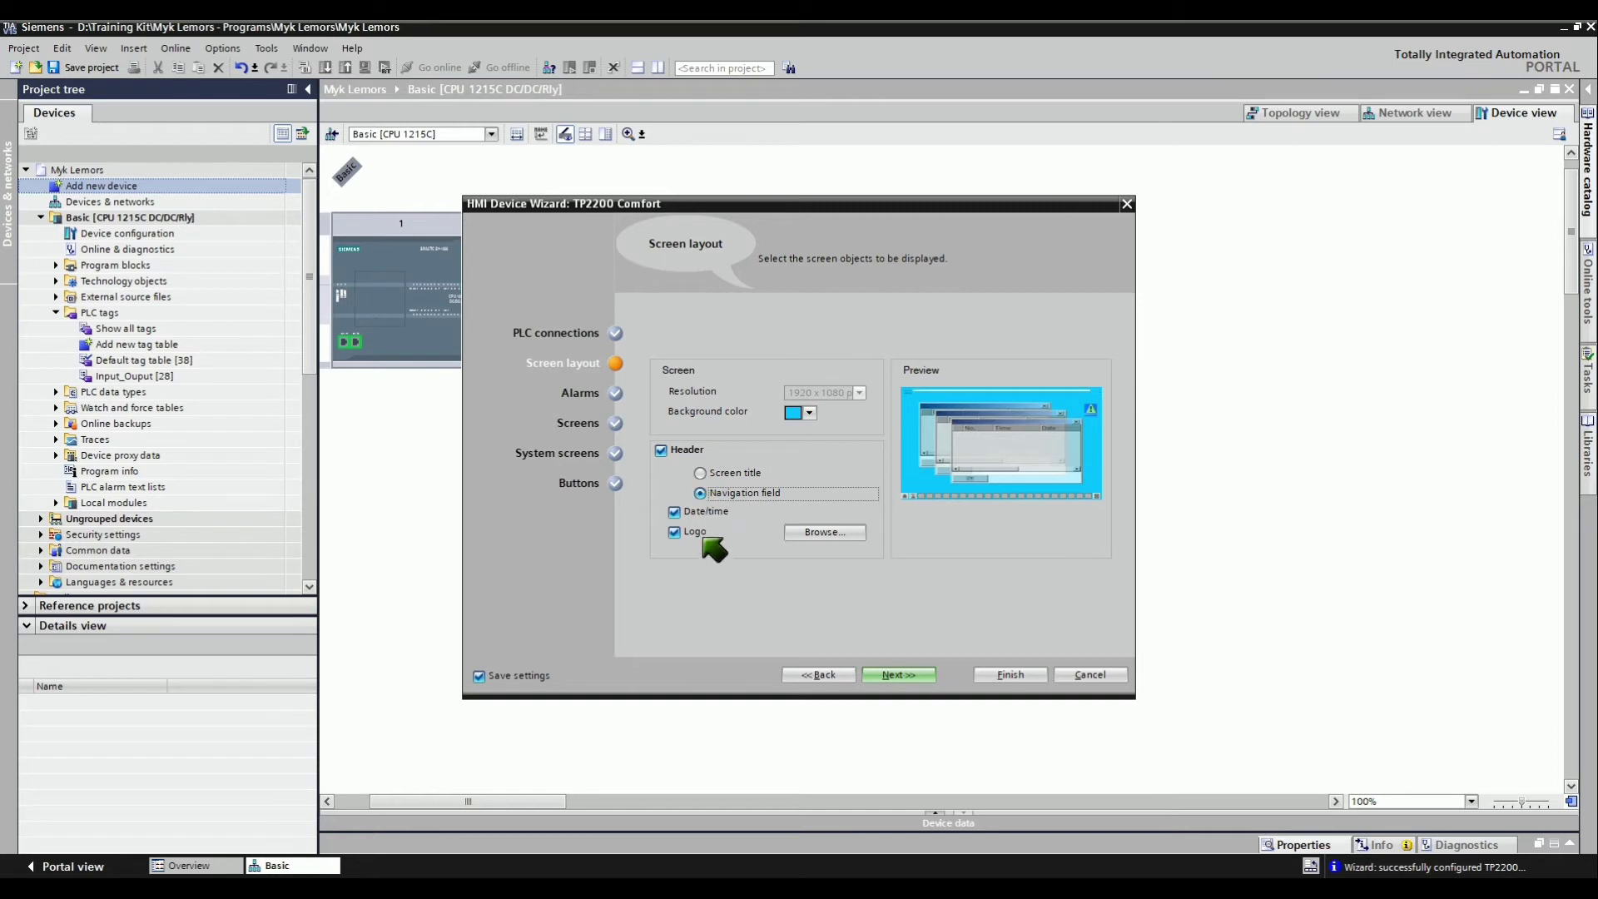
click(674, 512)
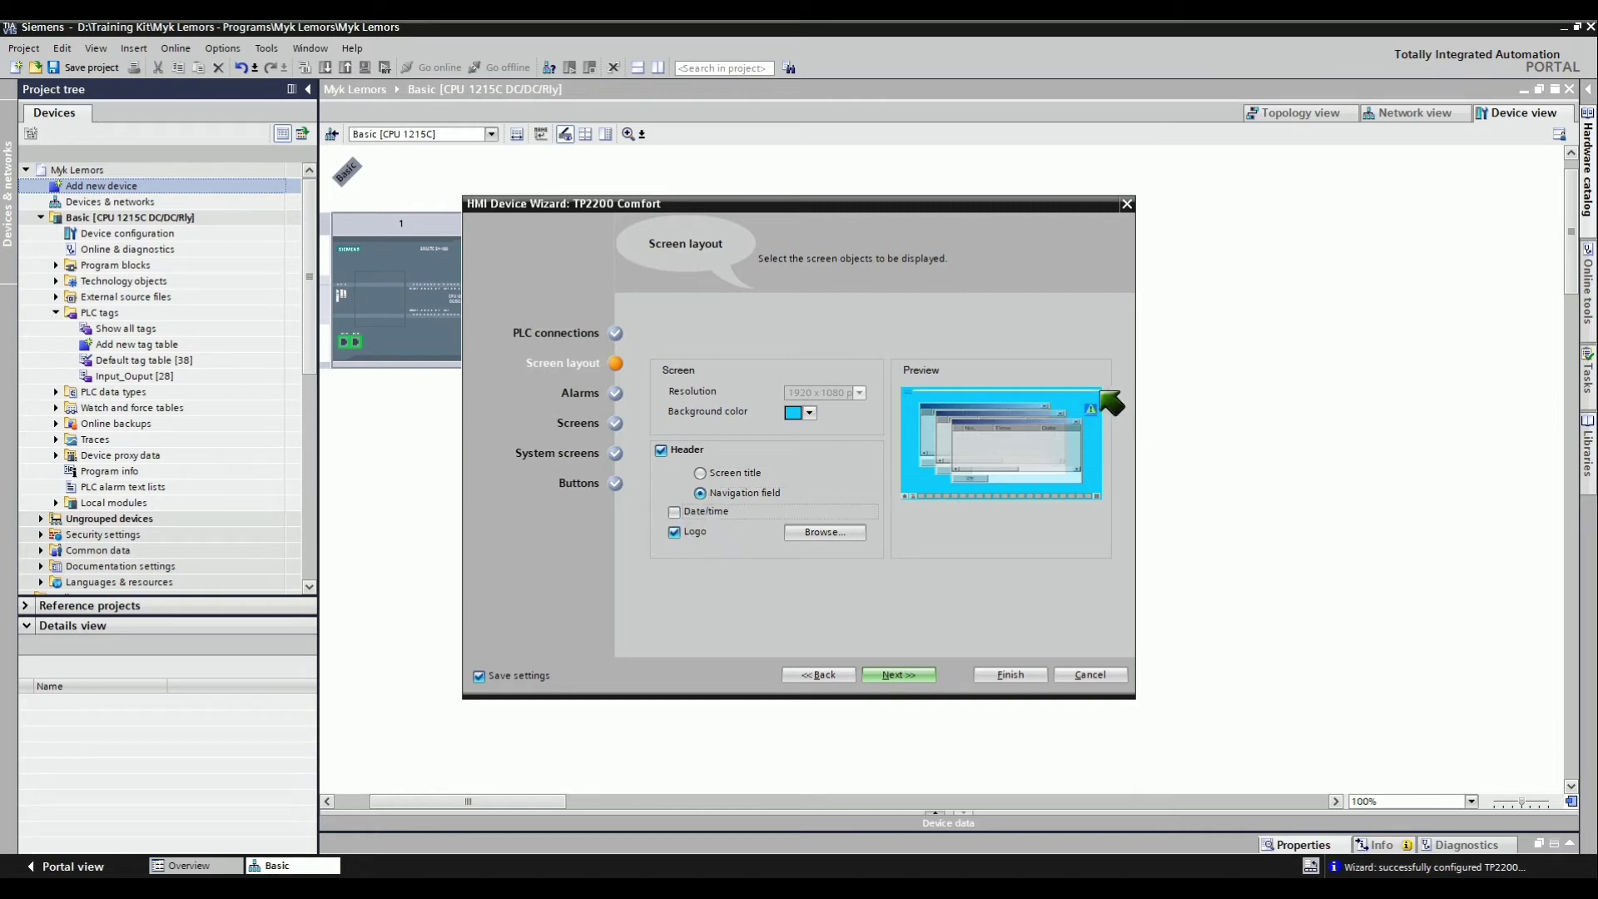
click(675, 532)
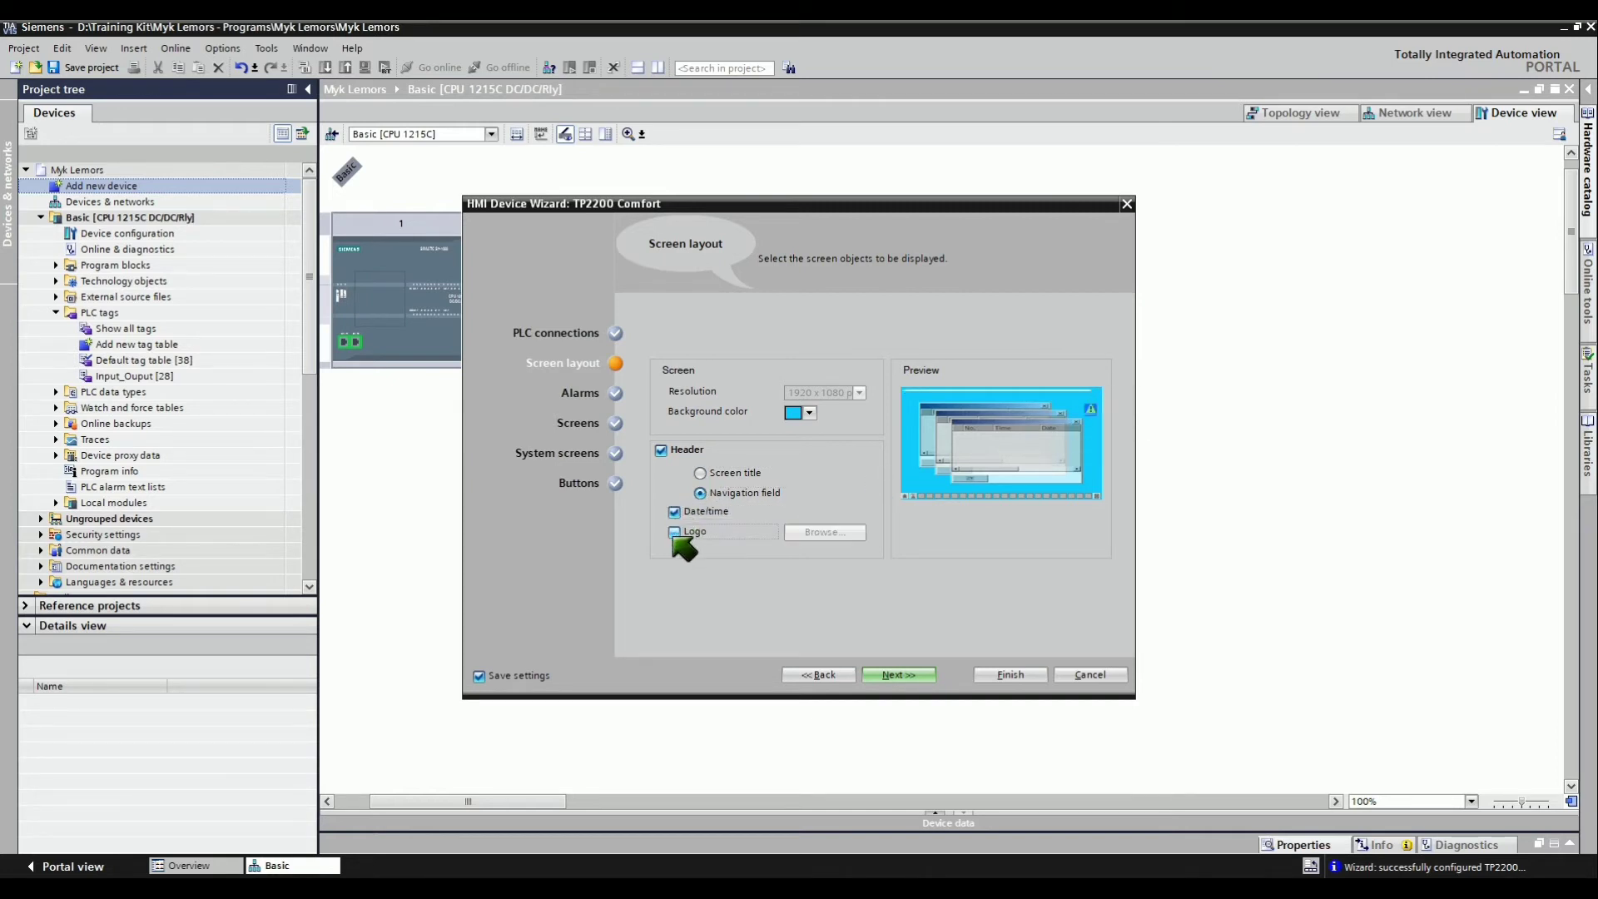
click(674, 533)
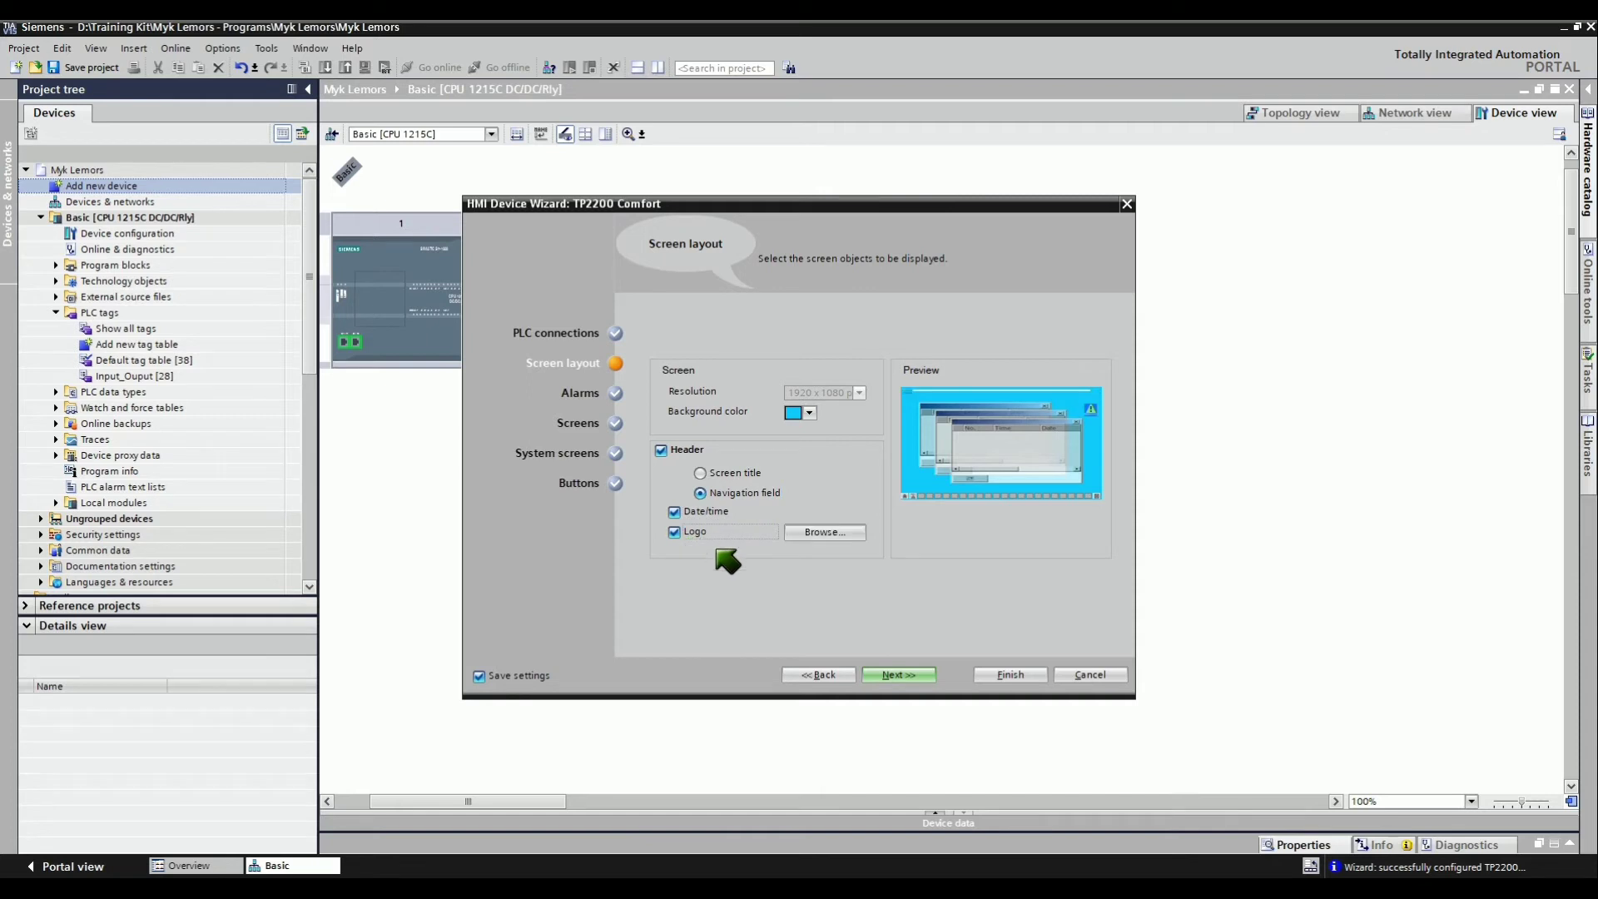
Turn off the pending alarms, active system events and unacknowledged alarms displays
click(899, 675)
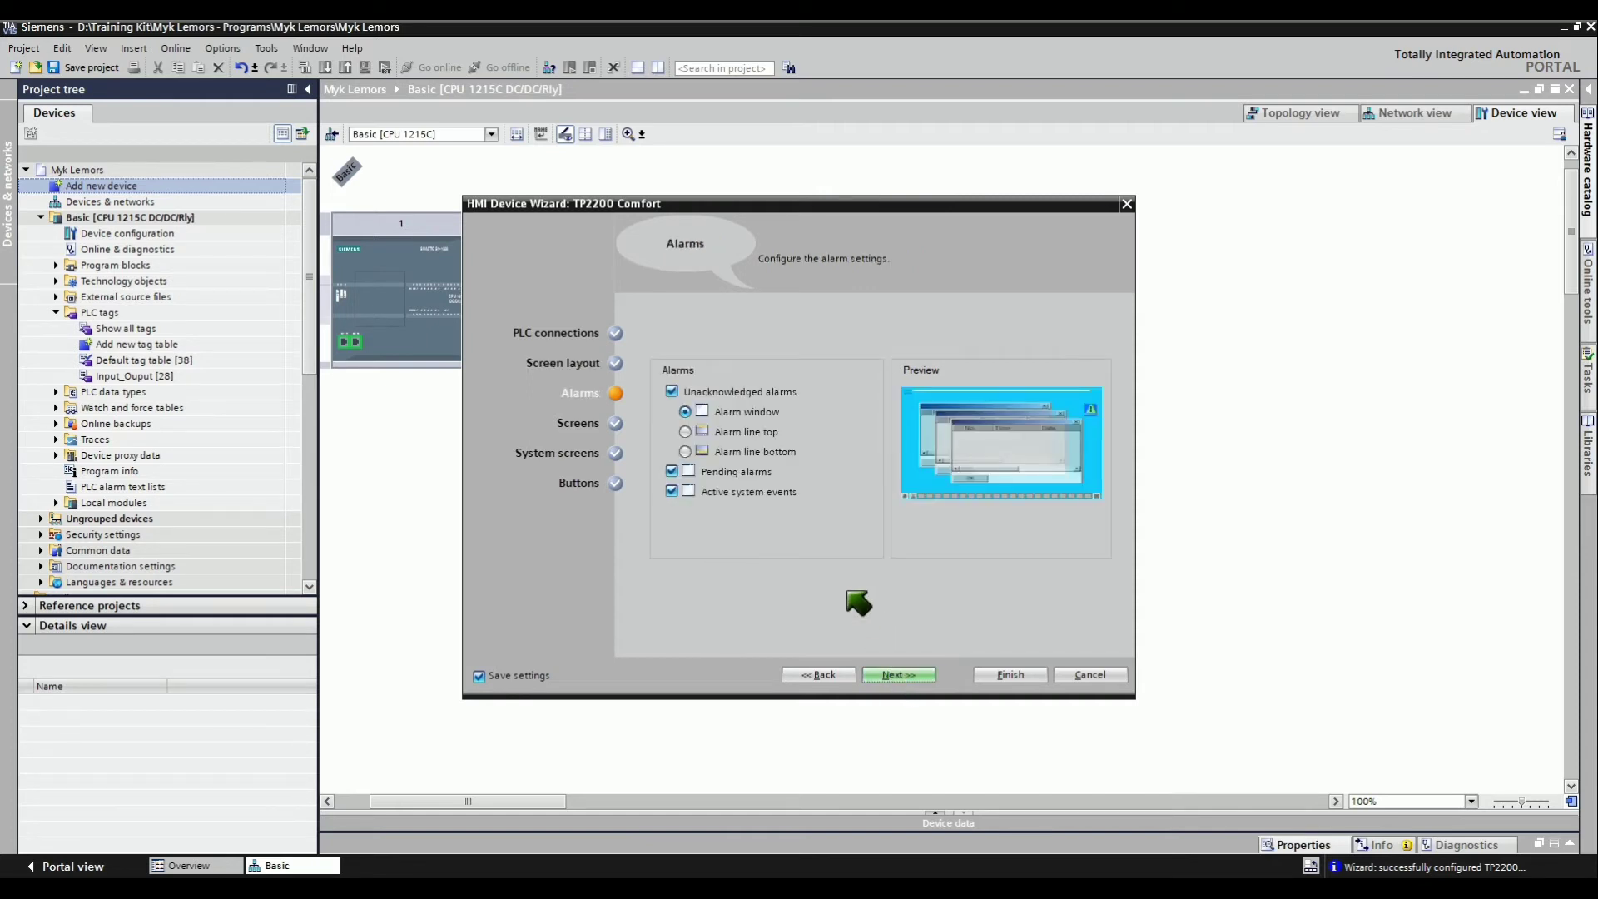
click(676, 493)
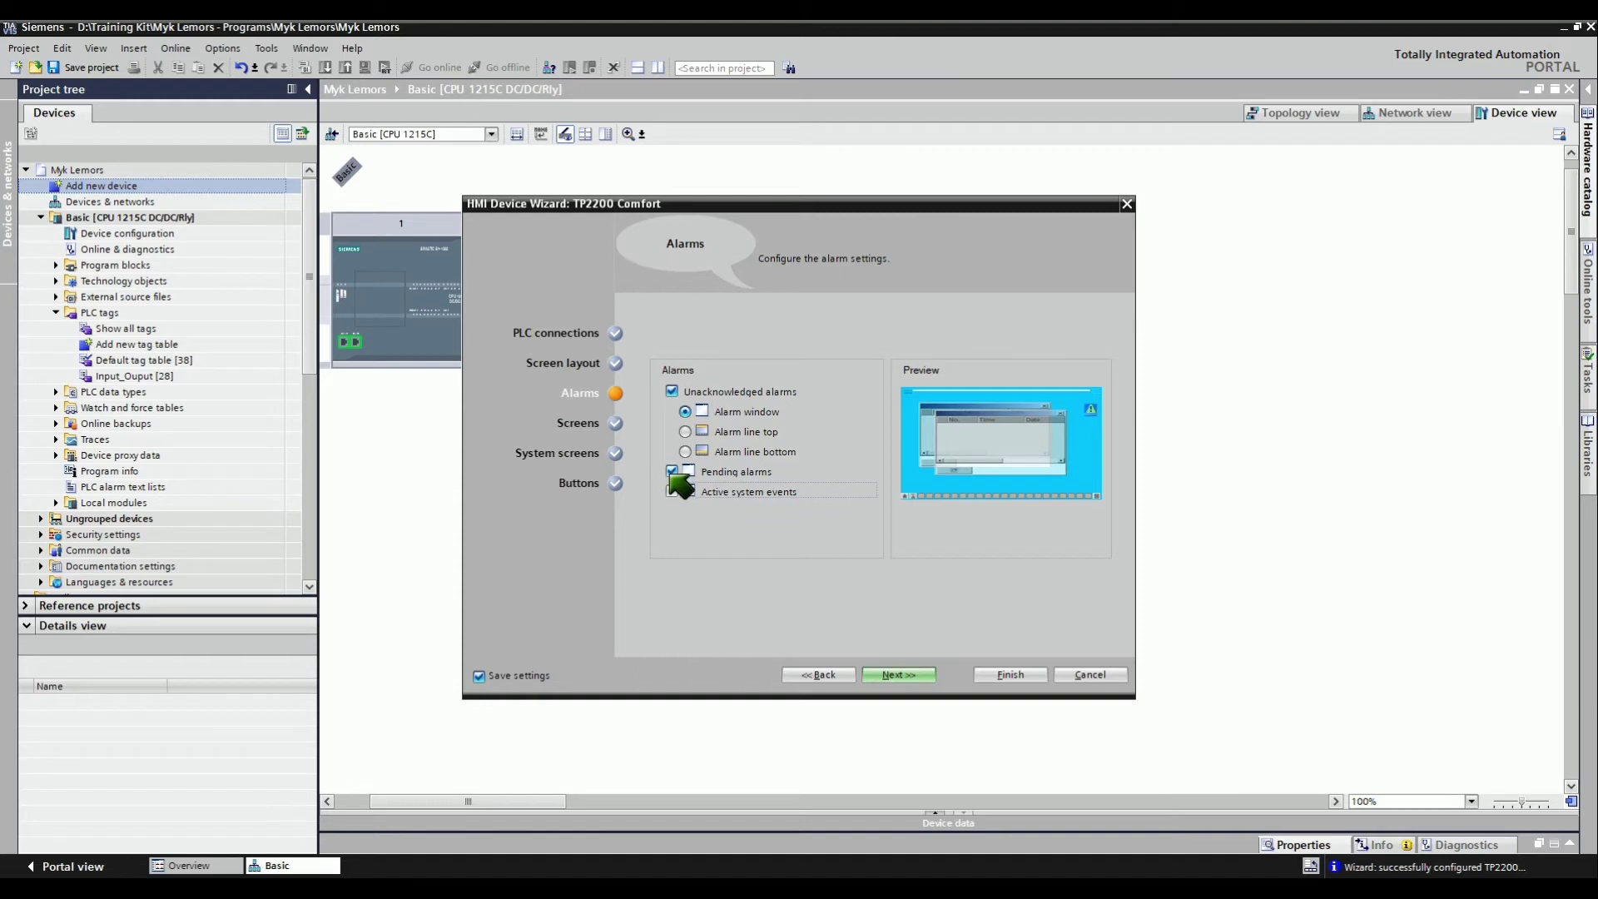
click(691, 470)
click(672, 392)
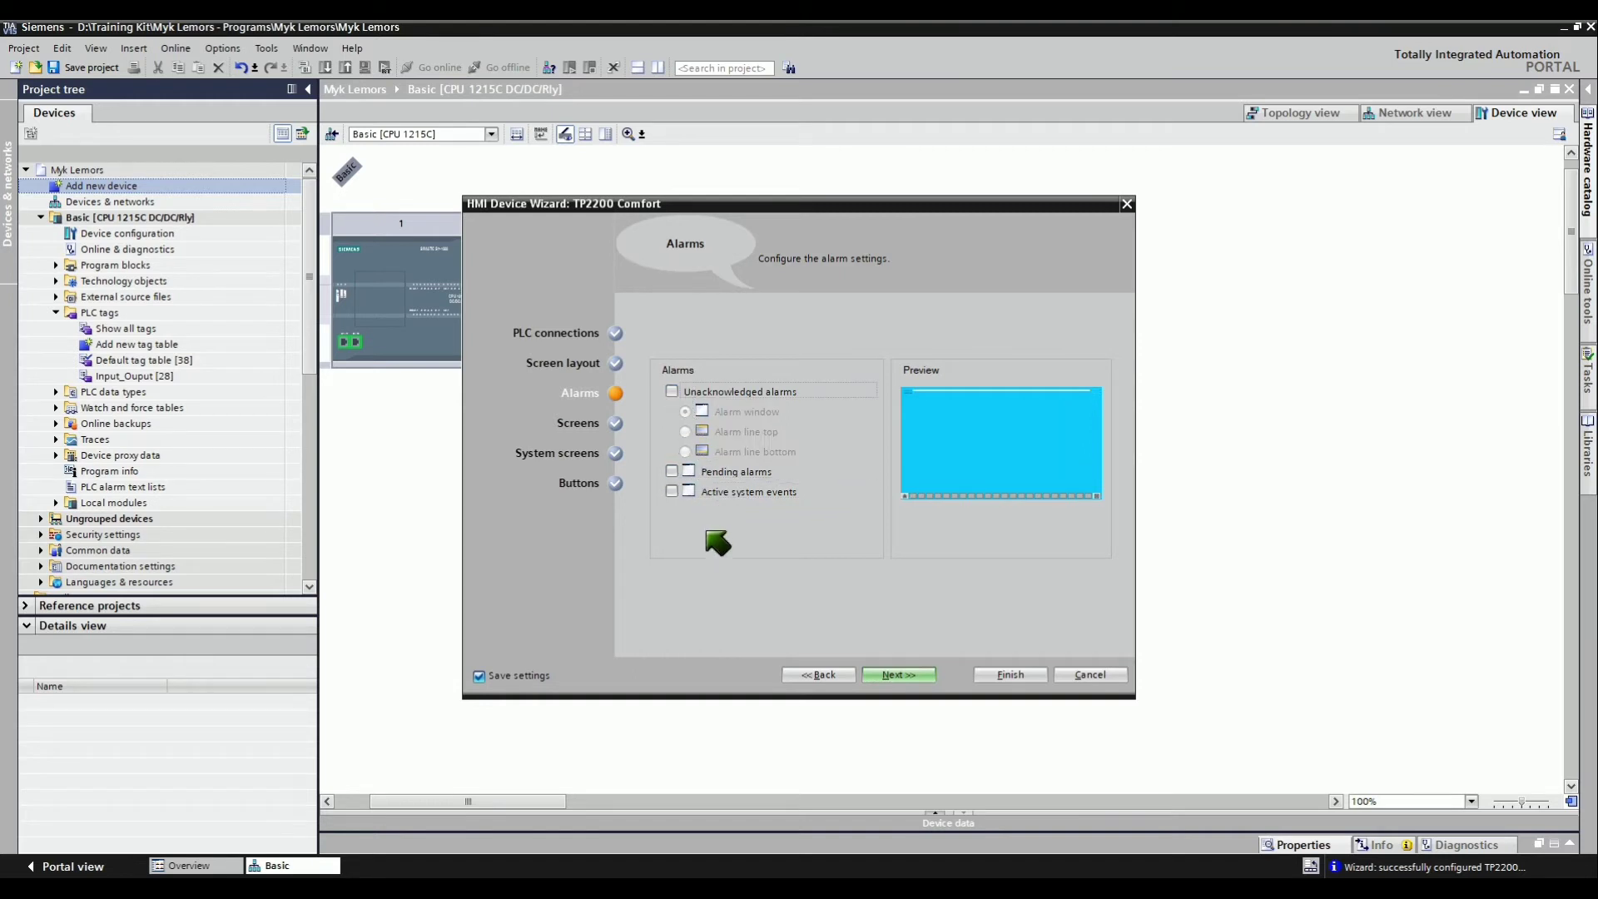
Rename the wizard's root screen to HMI, discarding an extra screen that was added
click(899, 675)
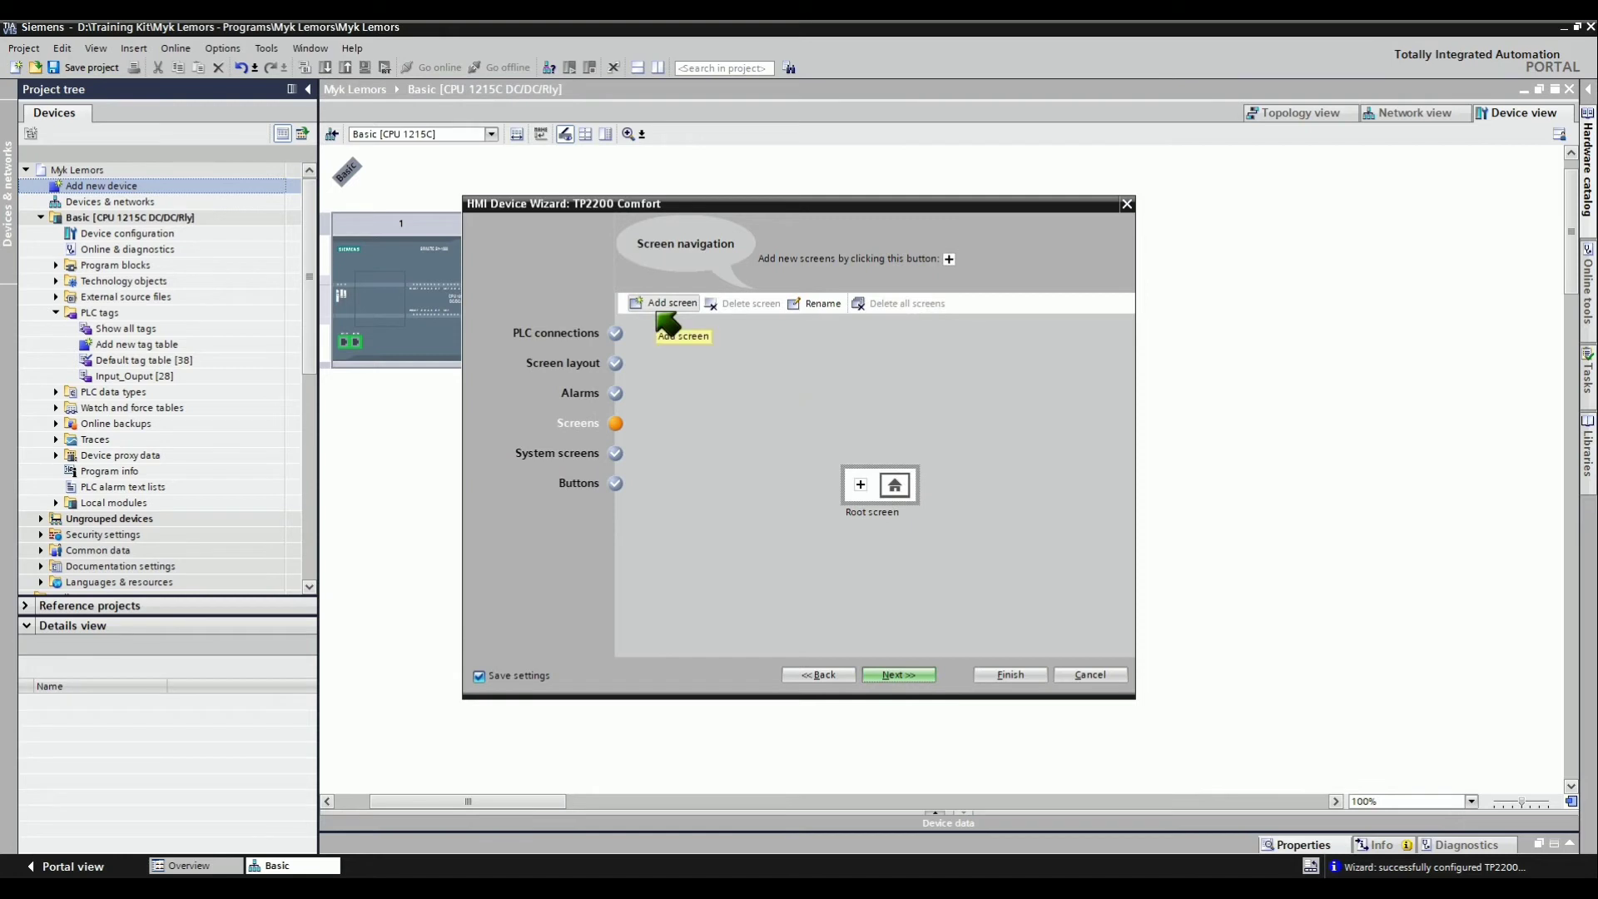
click(861, 482)
click(946, 498)
click(754, 311)
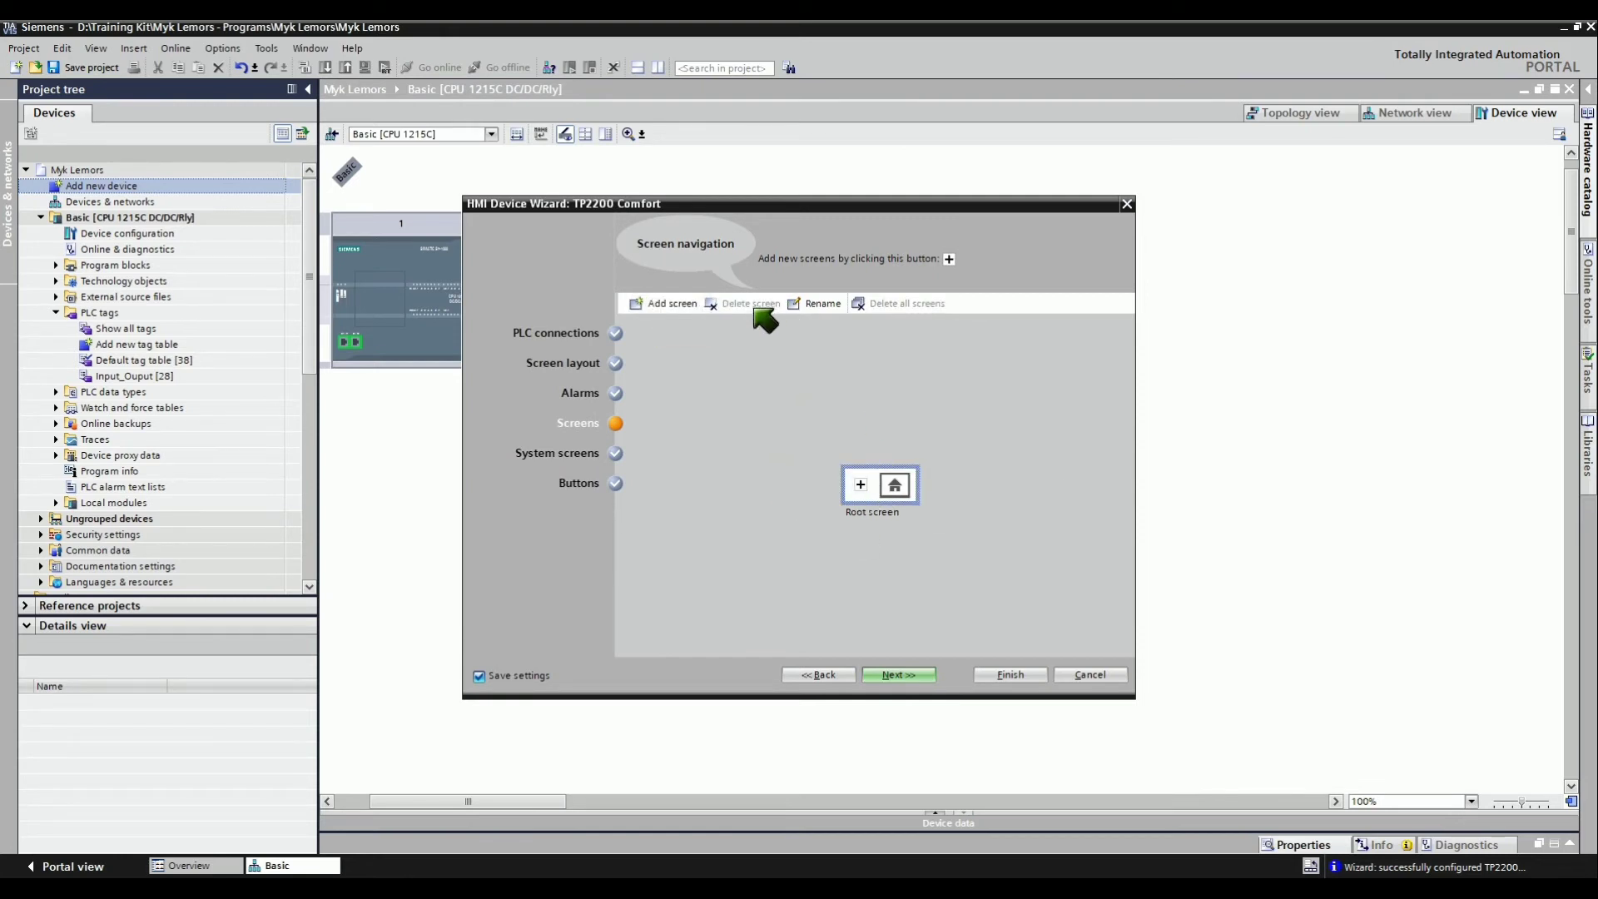
click(817, 306)
text(HMI)
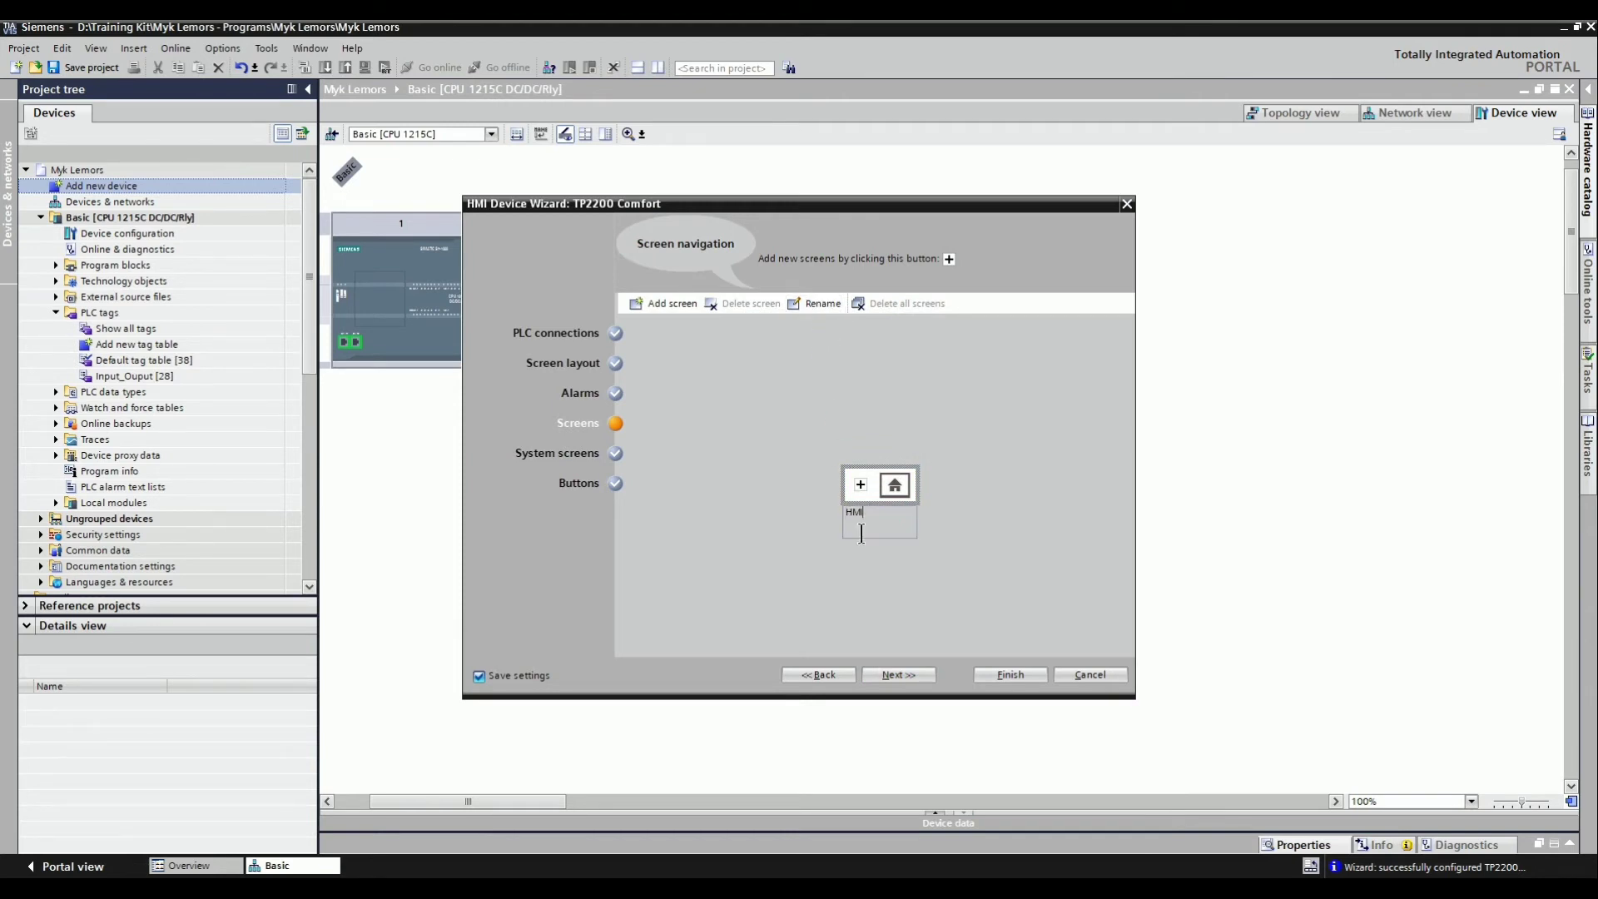
click(899, 674)
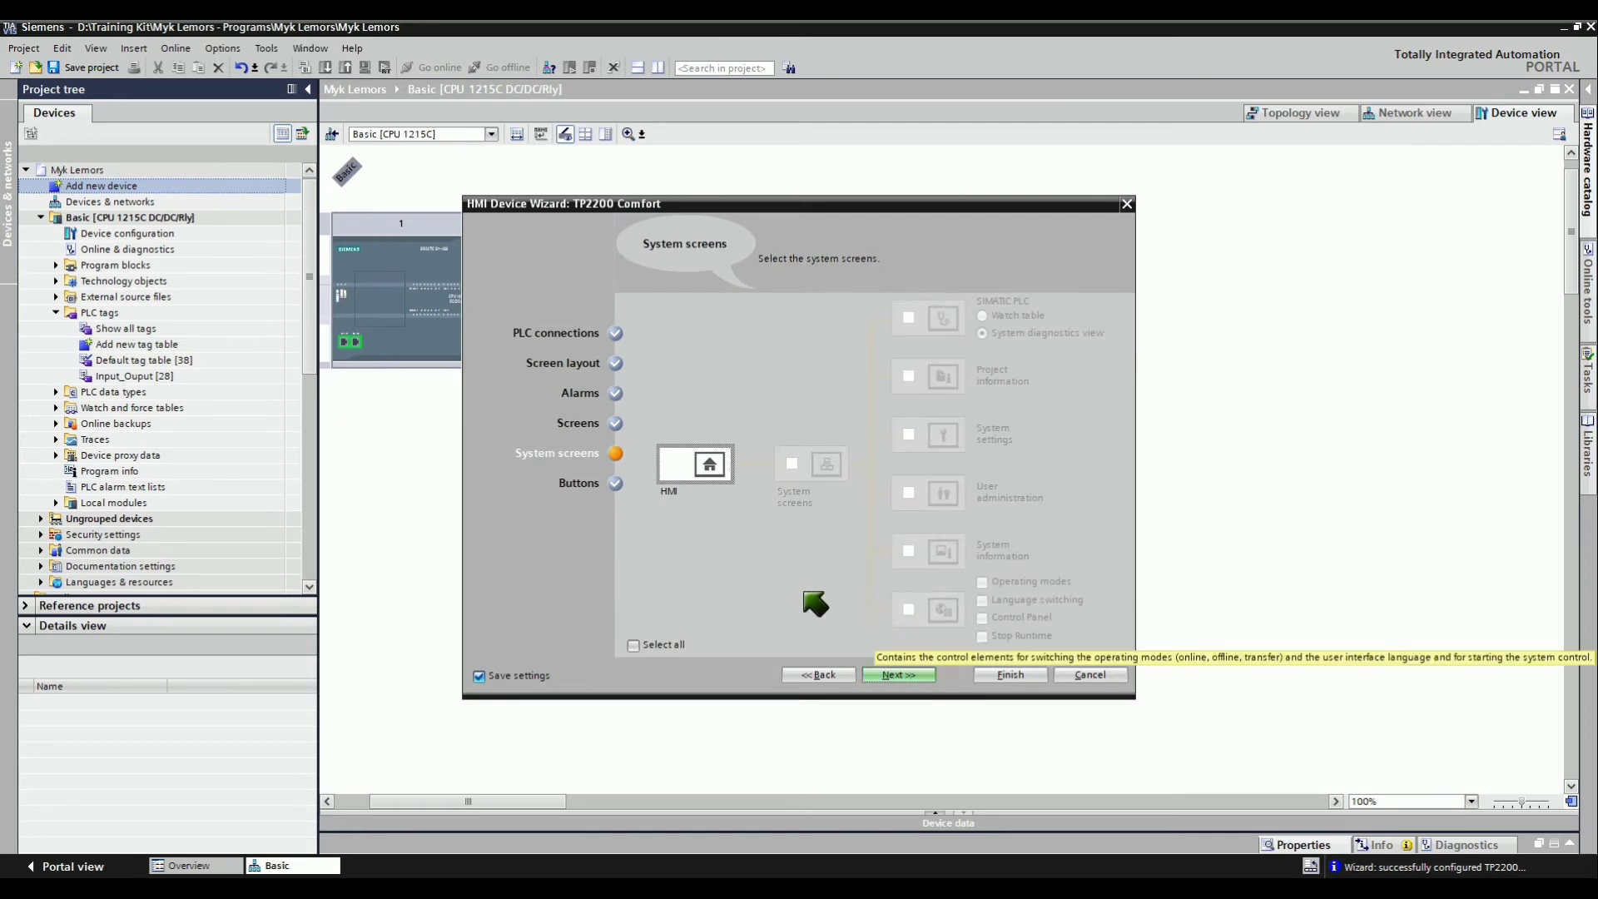
Leave every system screen option cleared in the HMI wizard
click(633, 647)
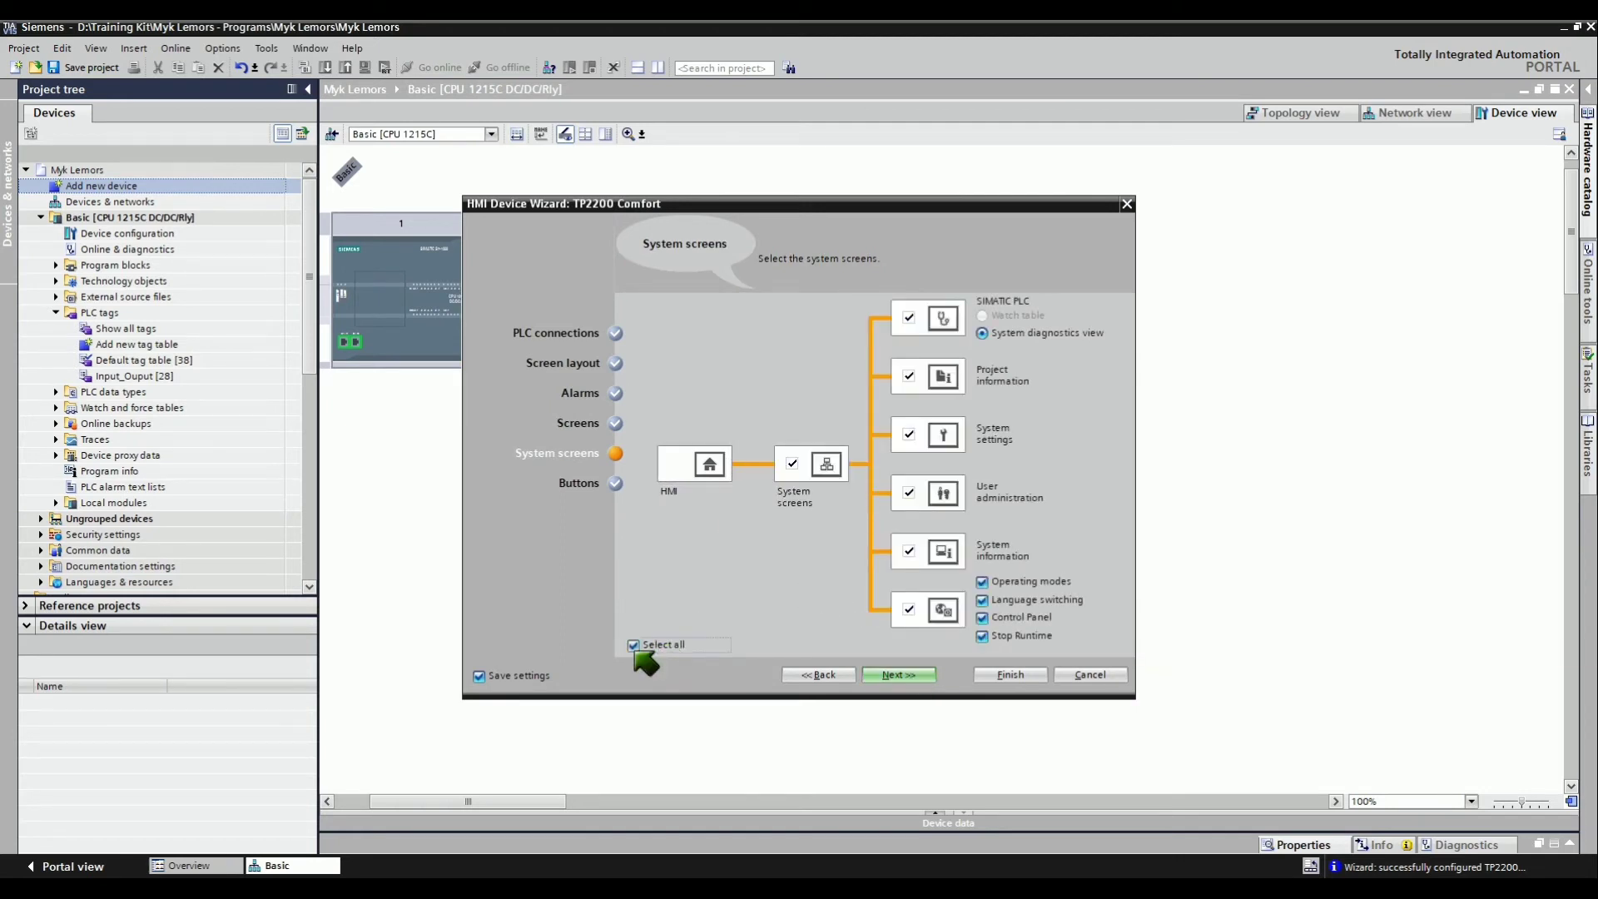
click(634, 646)
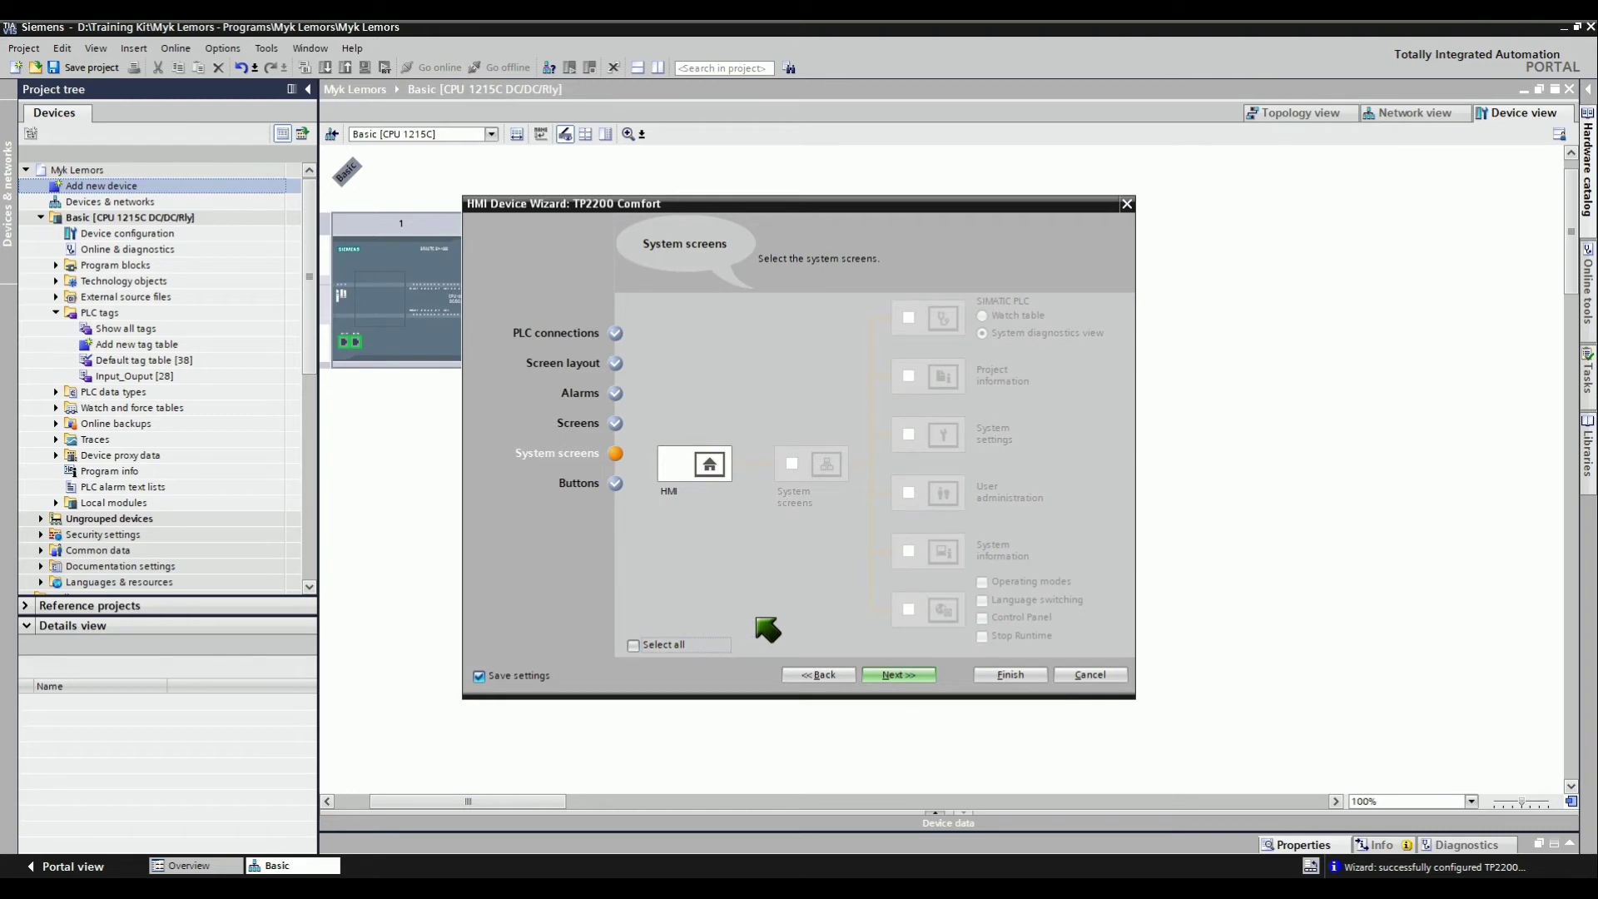
click(891, 676)
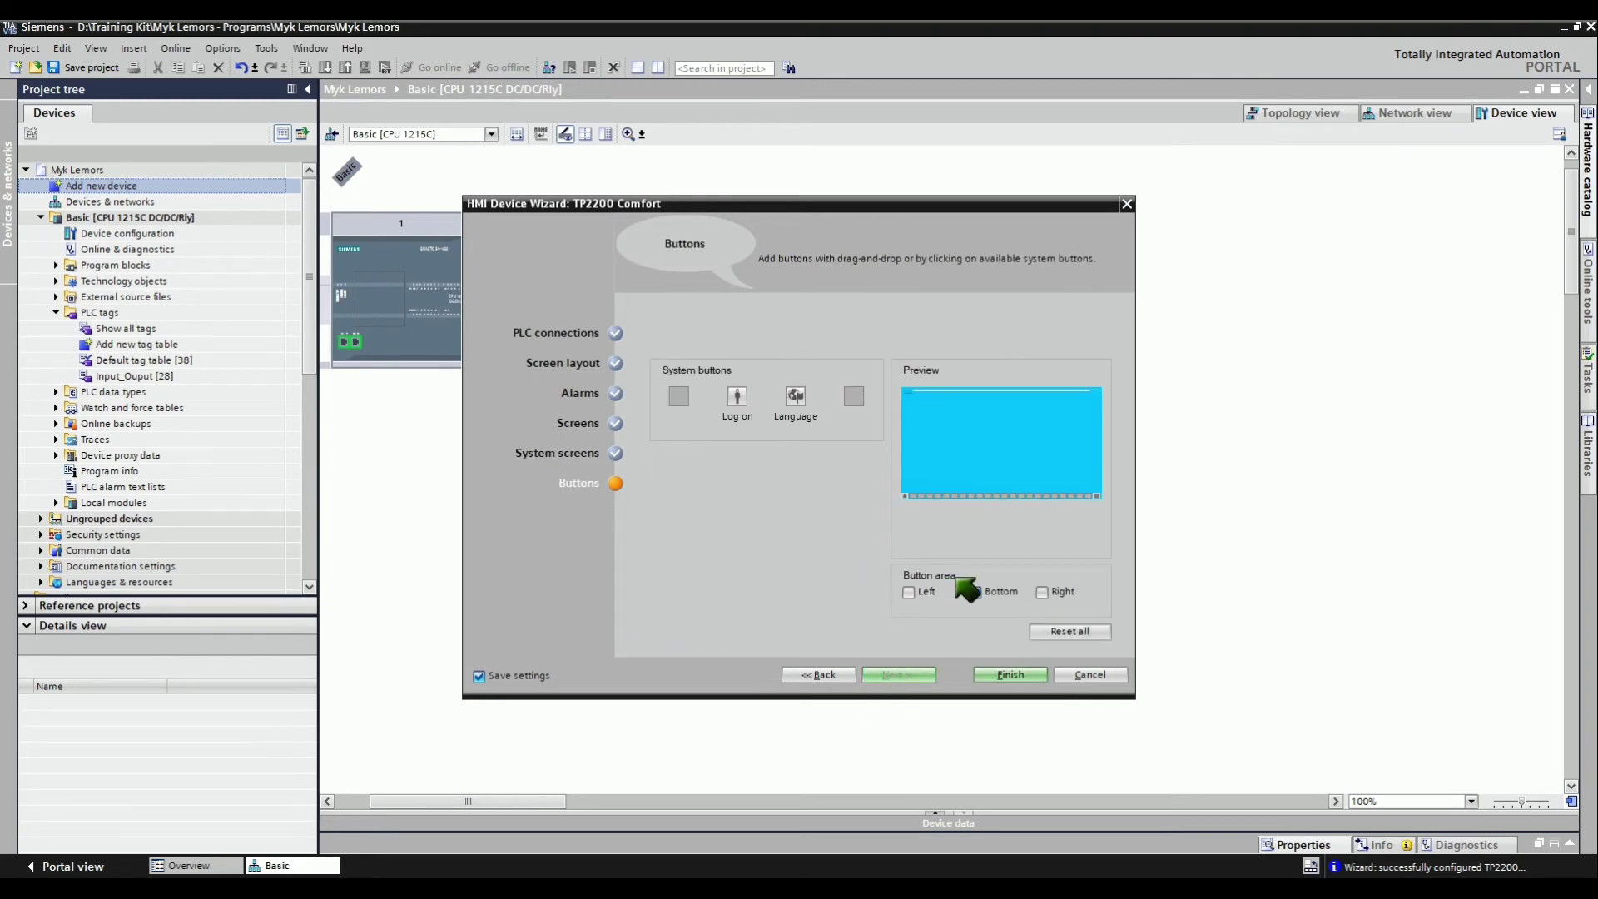
Place the Log on, Language and Start screen buttons along the bottom, without Exit, and finish
click(979, 595)
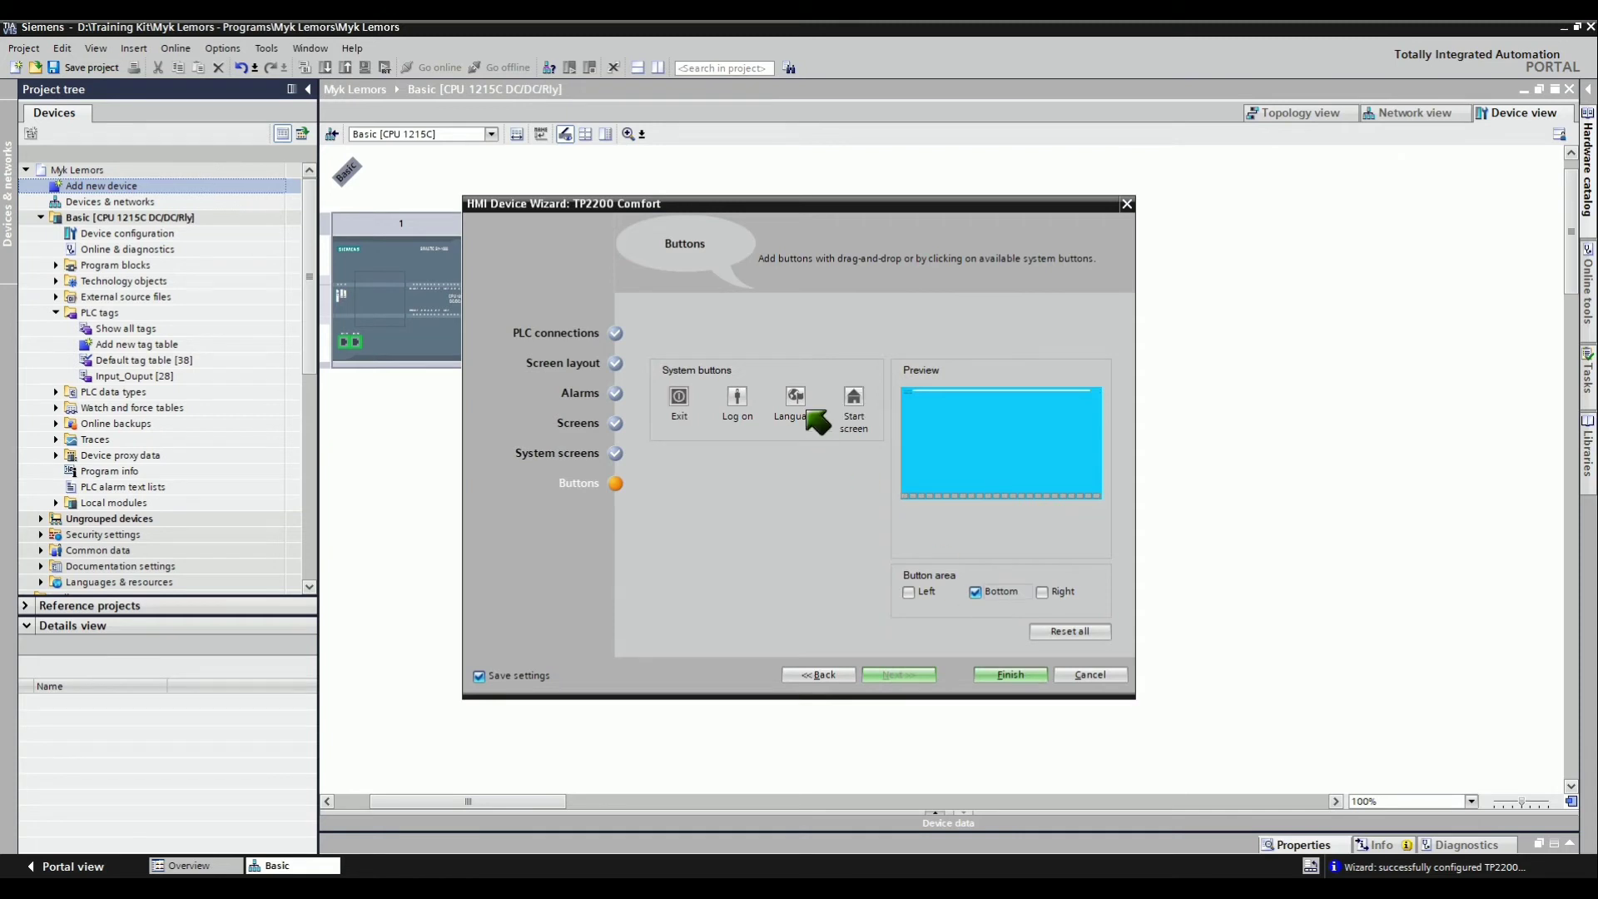
click(681, 401)
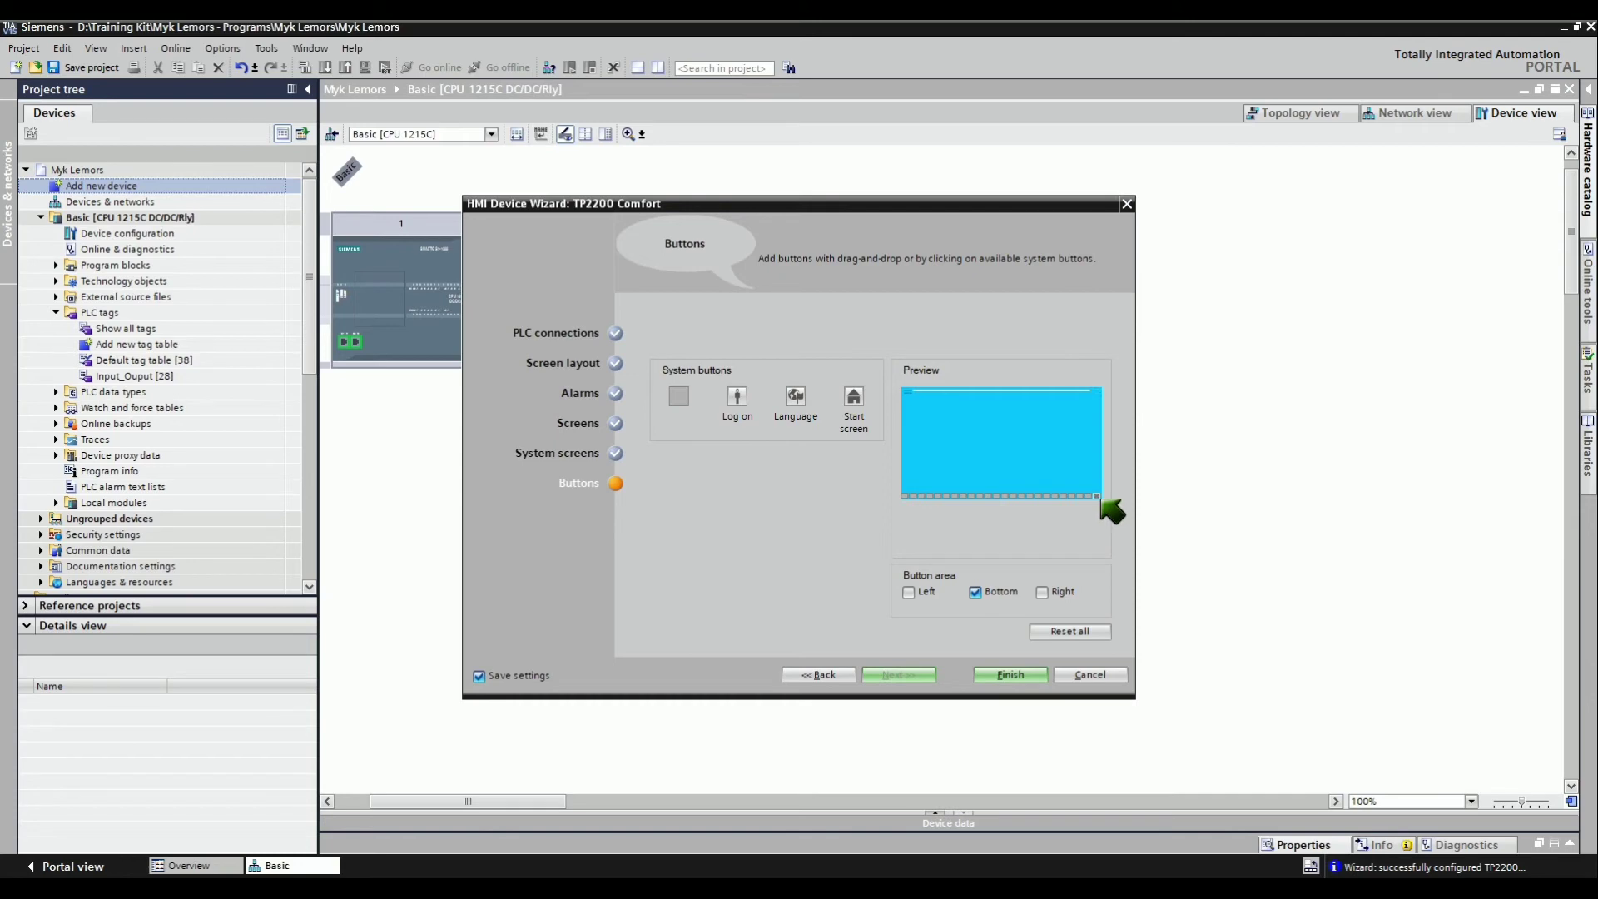
click(1023, 675)
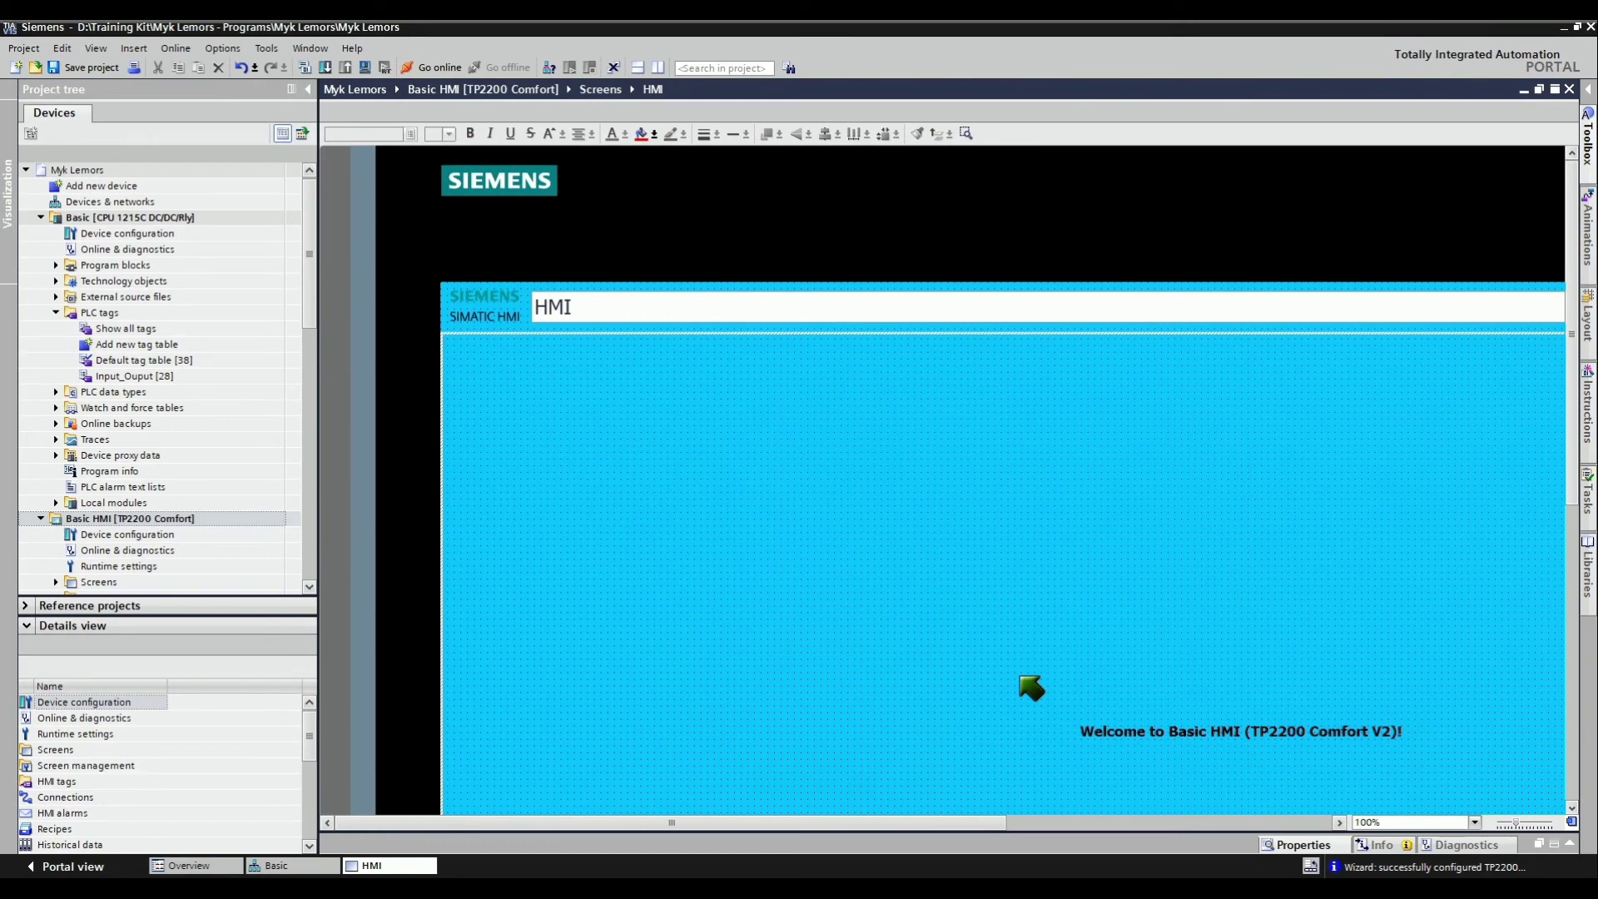
Close the HMI screen editor and show Basic HMI [TP2200 Comfort] in the device view
drag(915, 823, 1023, 833)
click(1569, 90)
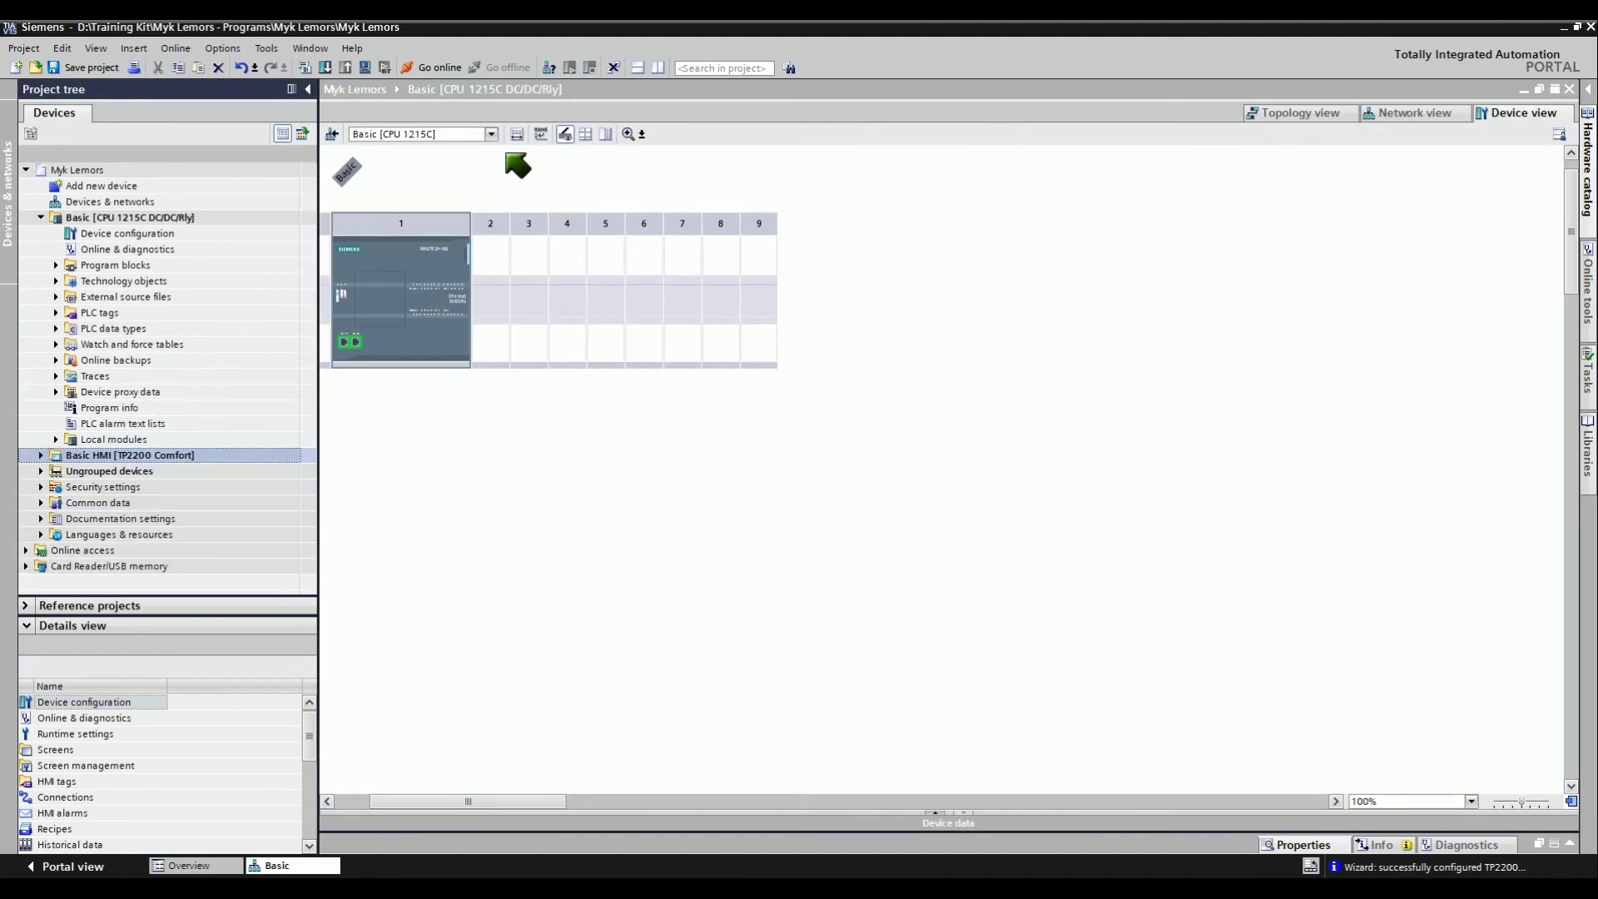
click(492, 134)
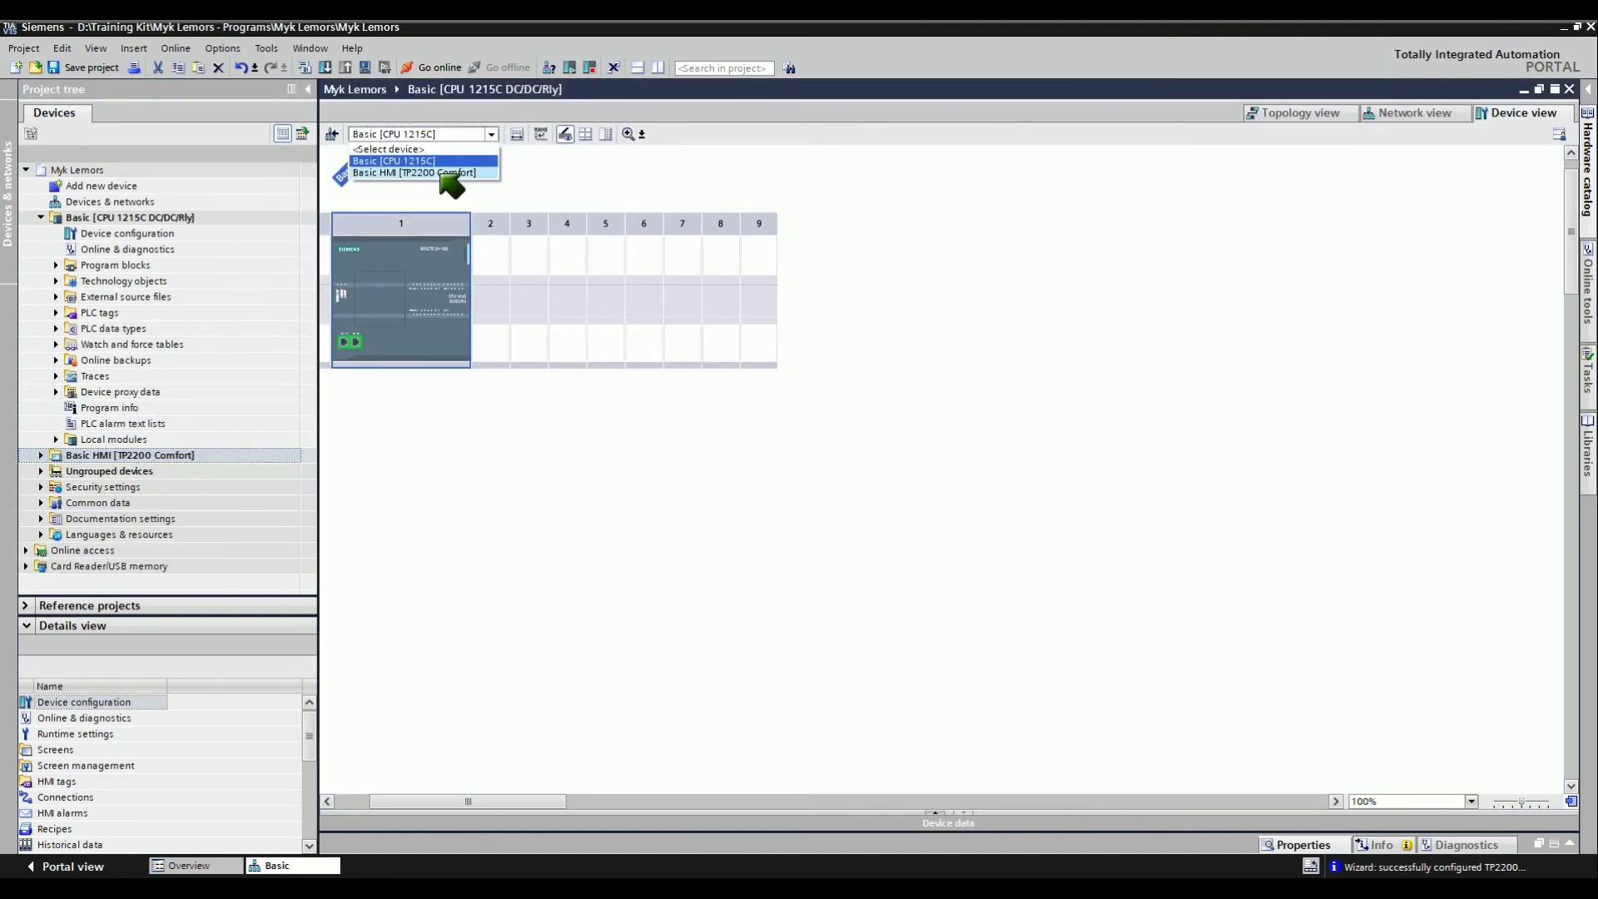
click(400, 171)
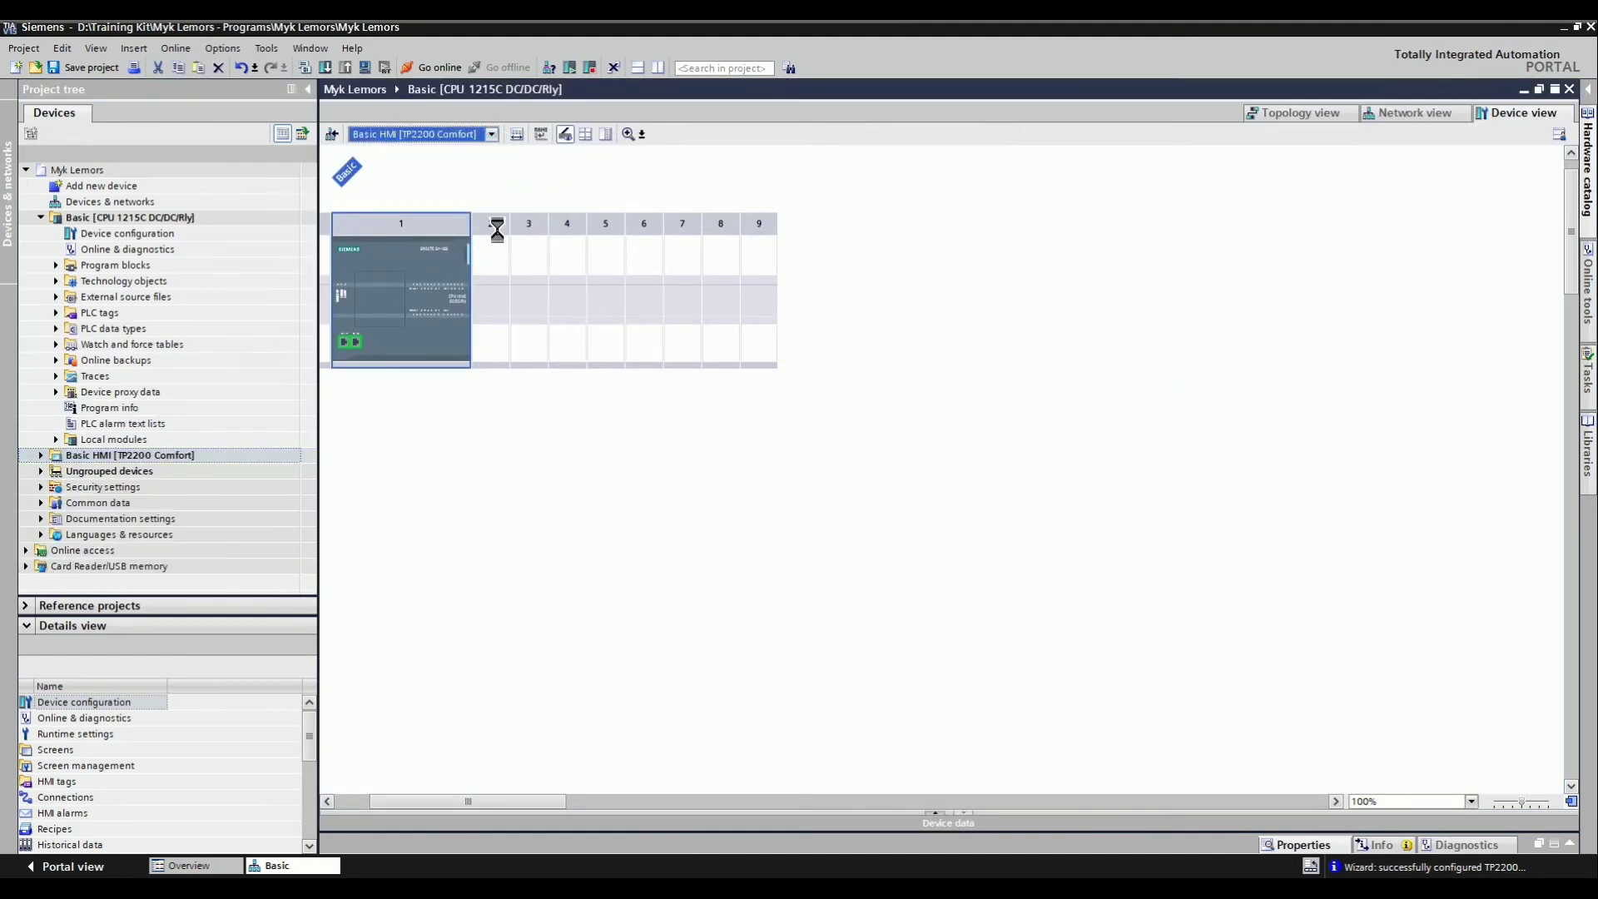
Check the Basic HMI's PROFINET Ethernet addresses: subnet PN/IE_1 and IP 192.168.0.2
click(1292, 846)
click(512, 287)
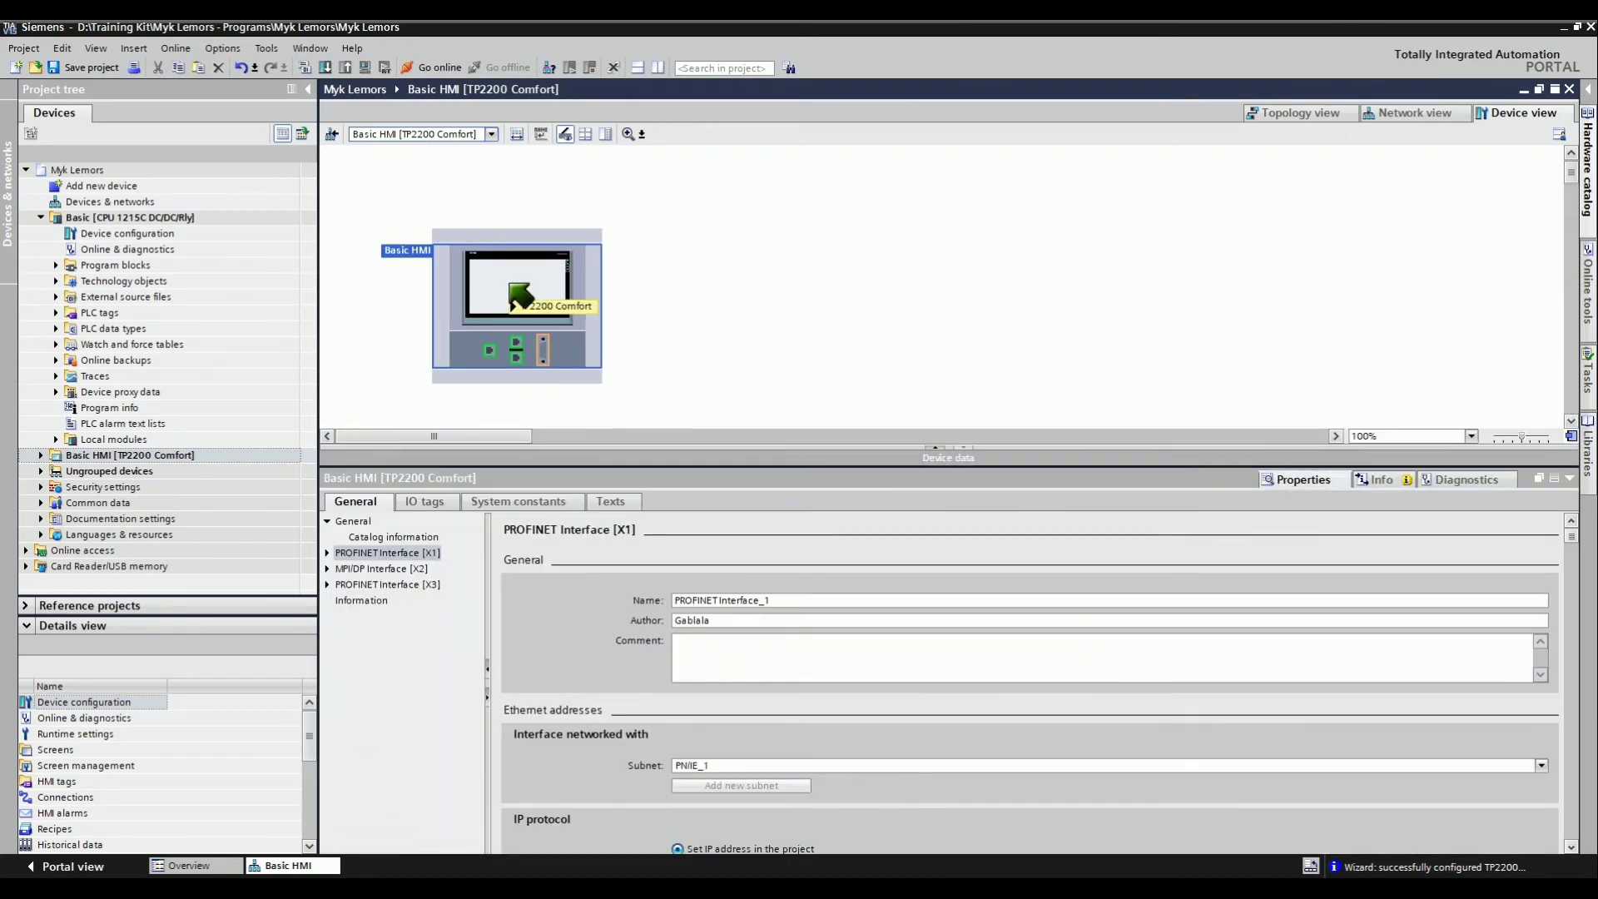
click(330, 553)
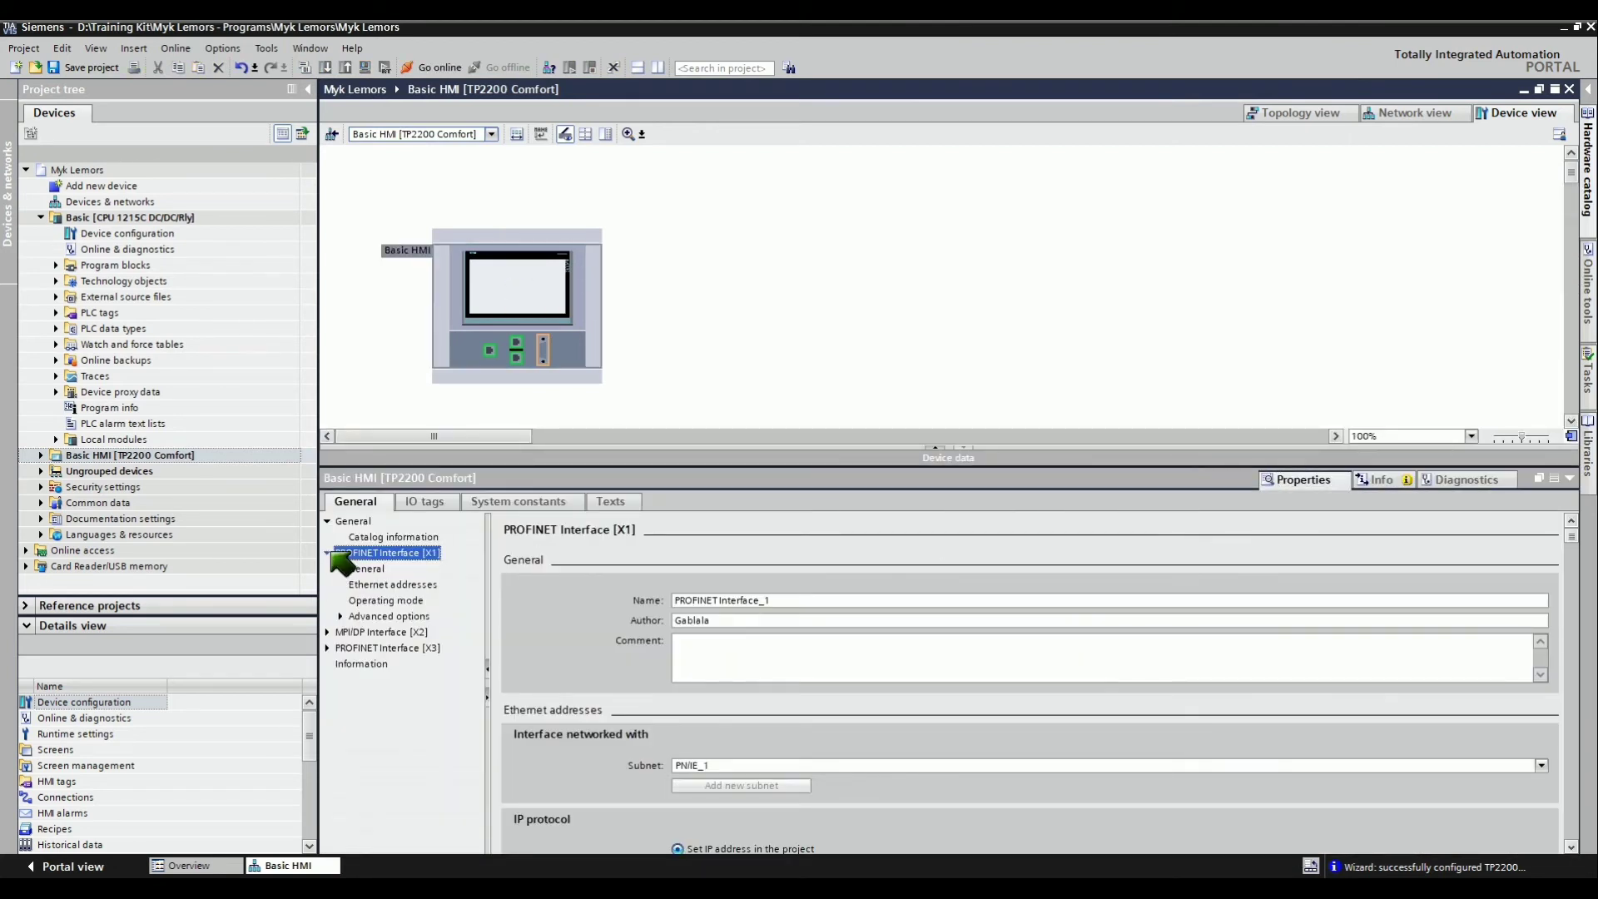
click(386, 586)
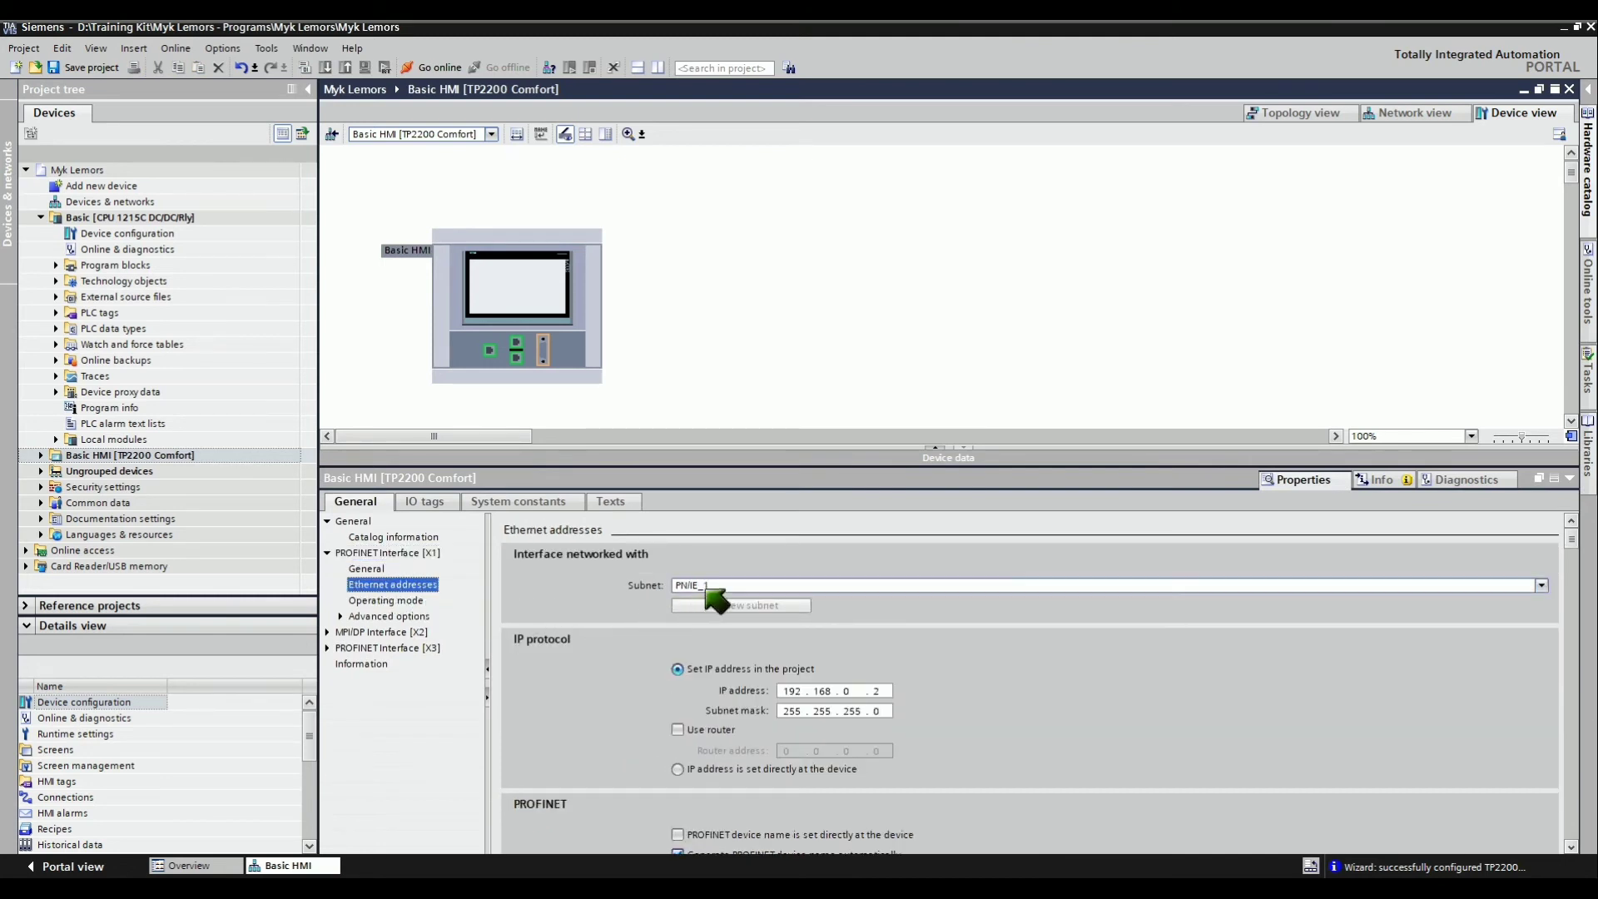
click(713, 596)
click(876, 691)
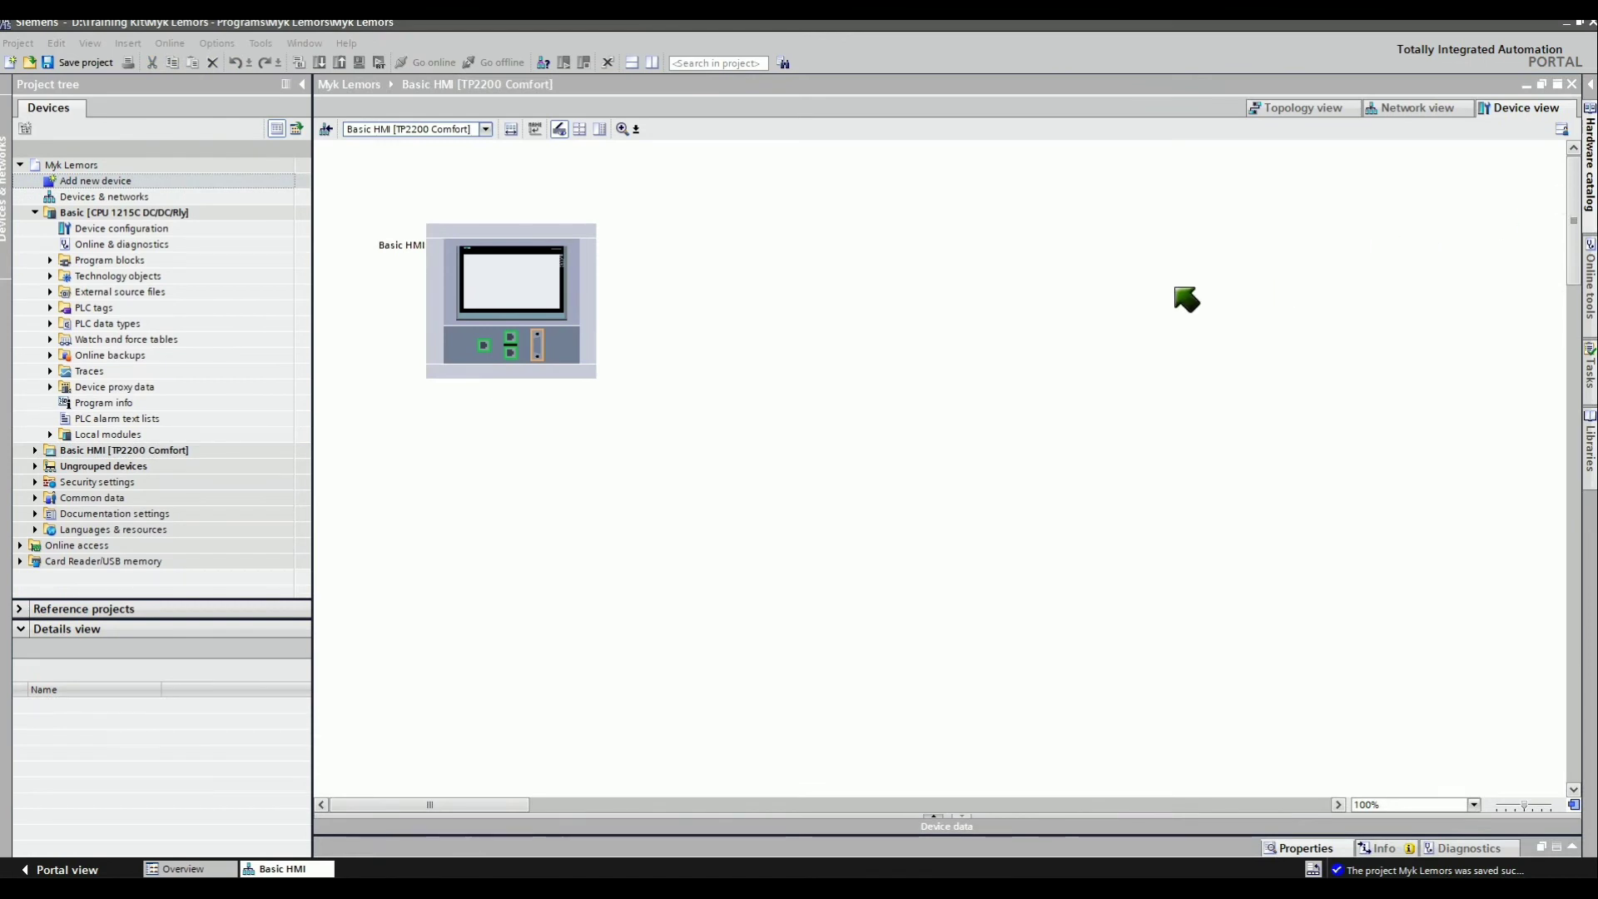
Add a KTP600 Basic panel 6AV6 647-0AB11-3AX0 named Basic Panel, keeping the wizard defaults
click(75, 180)
double_click(75, 180)
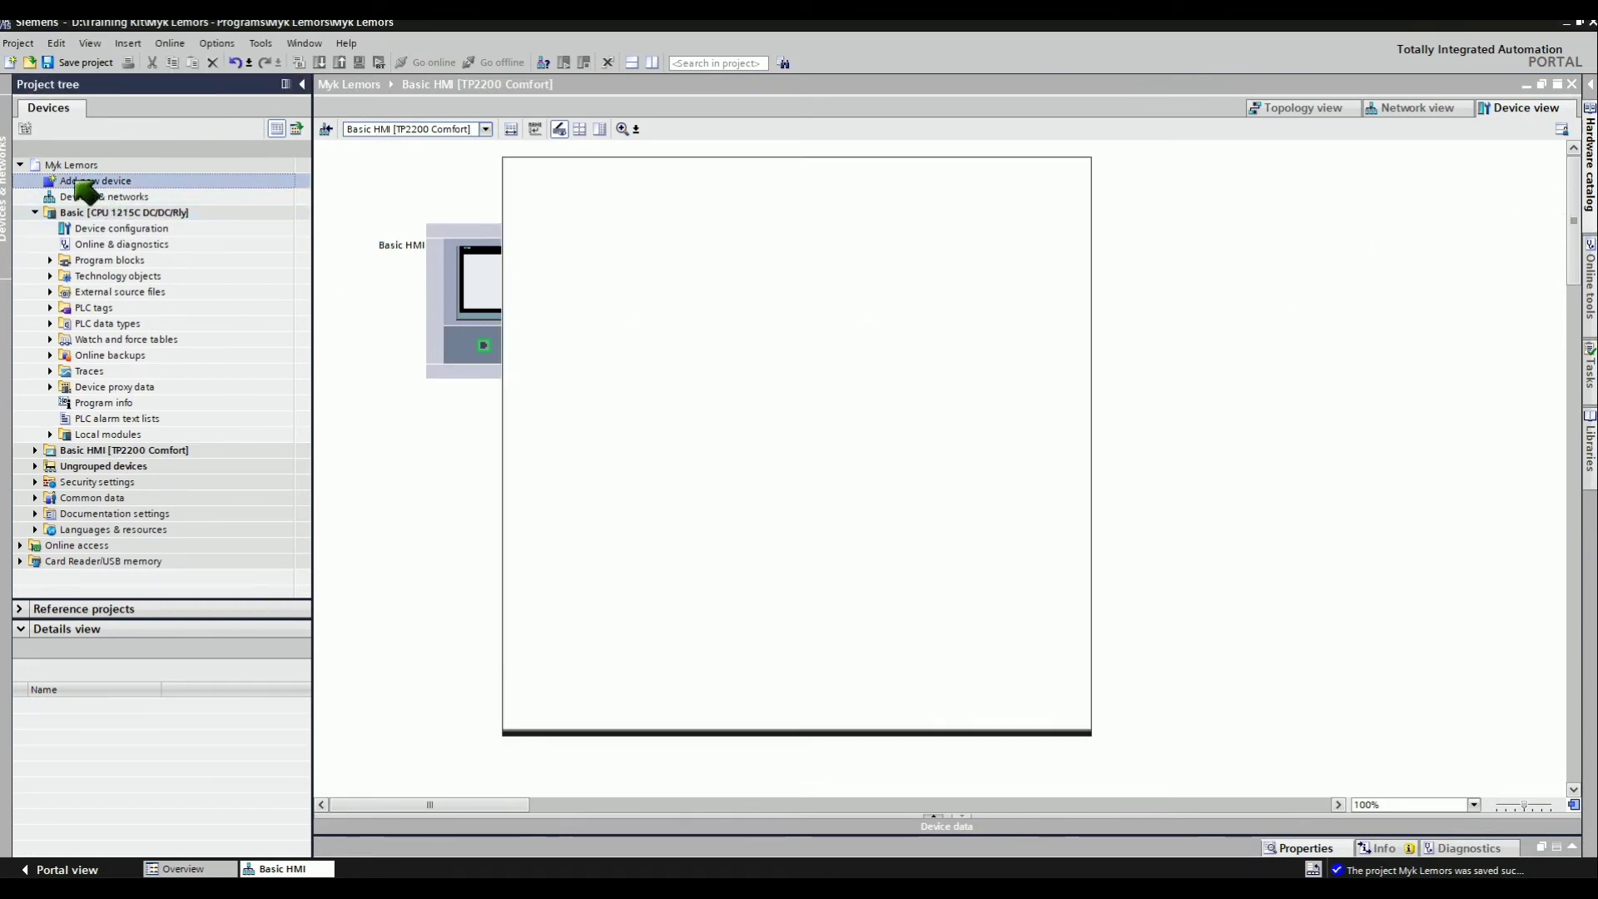
text(Basic Panel)
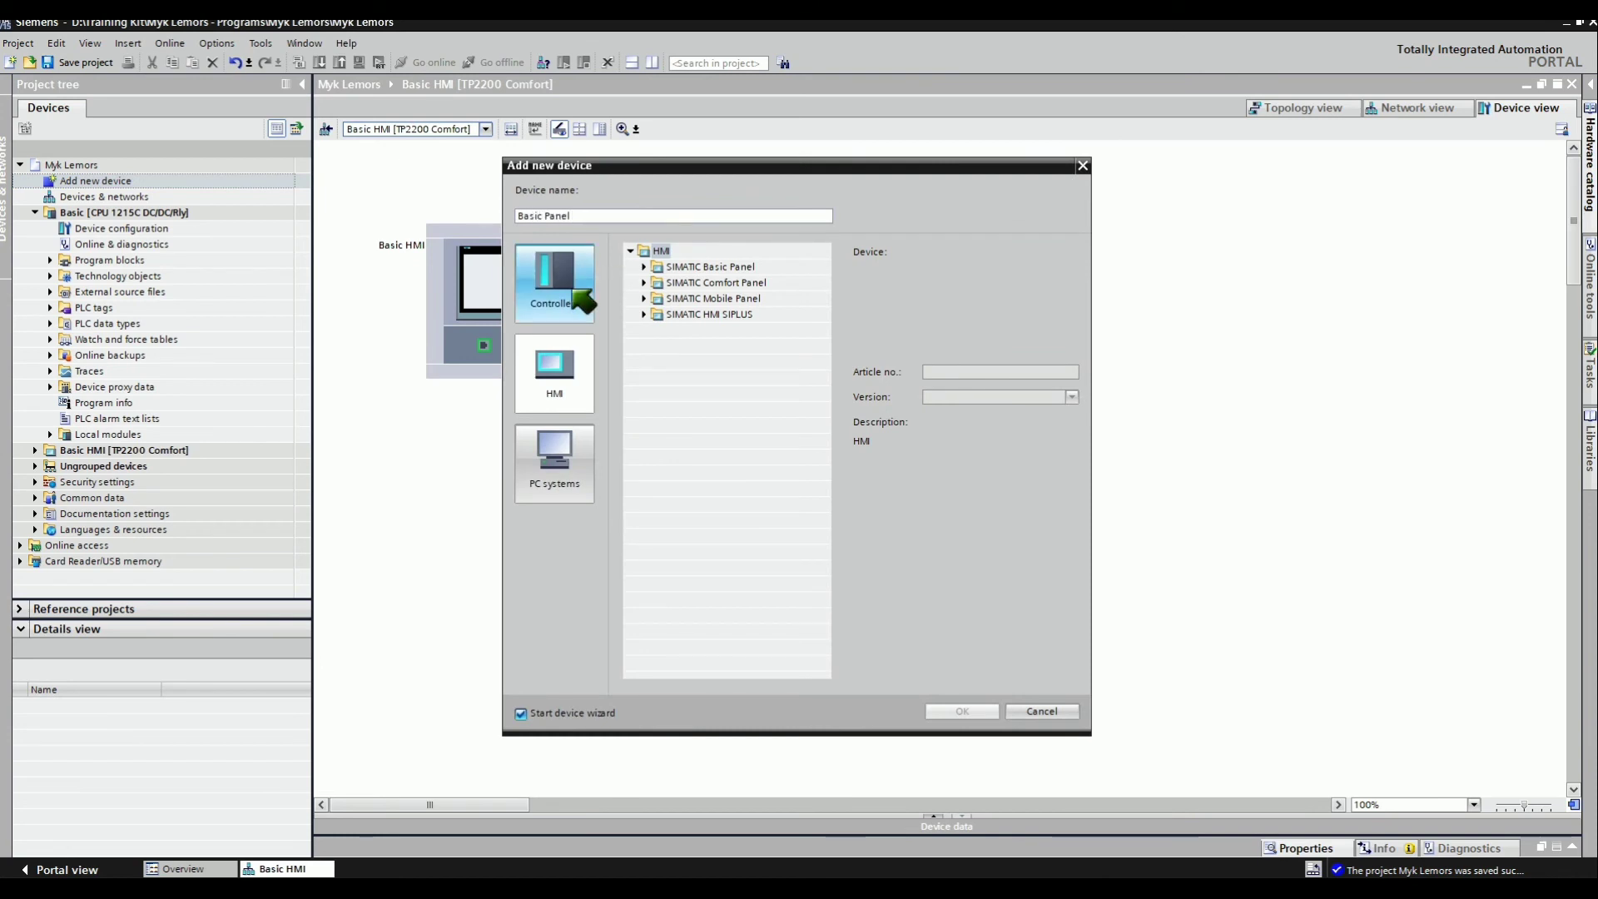
click(643, 266)
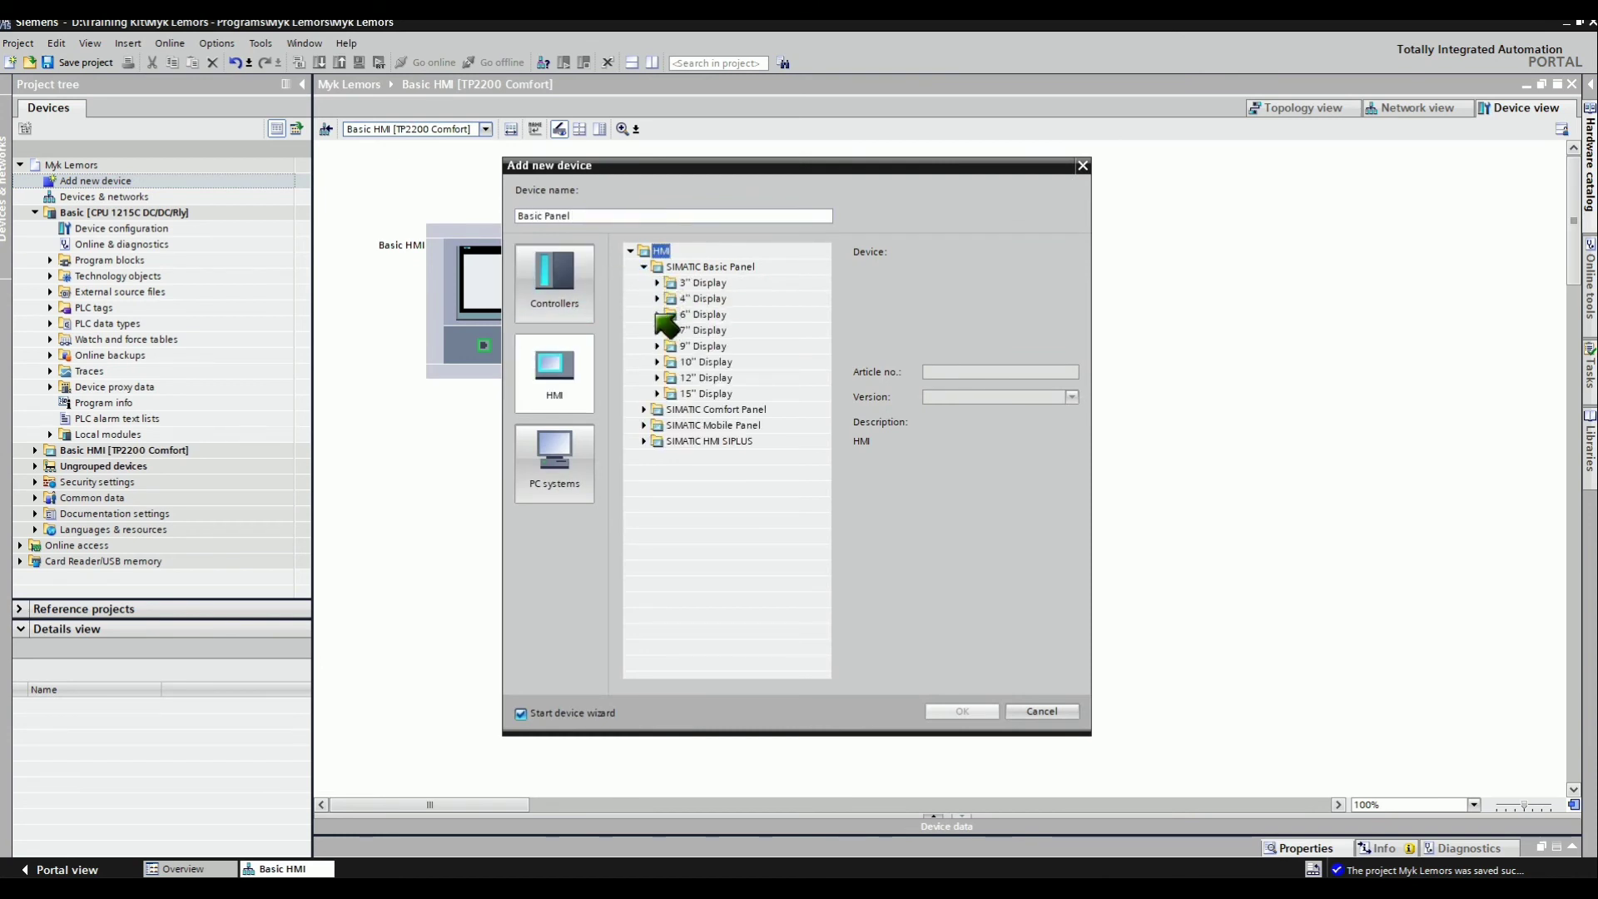
click(657, 314)
click(670, 330)
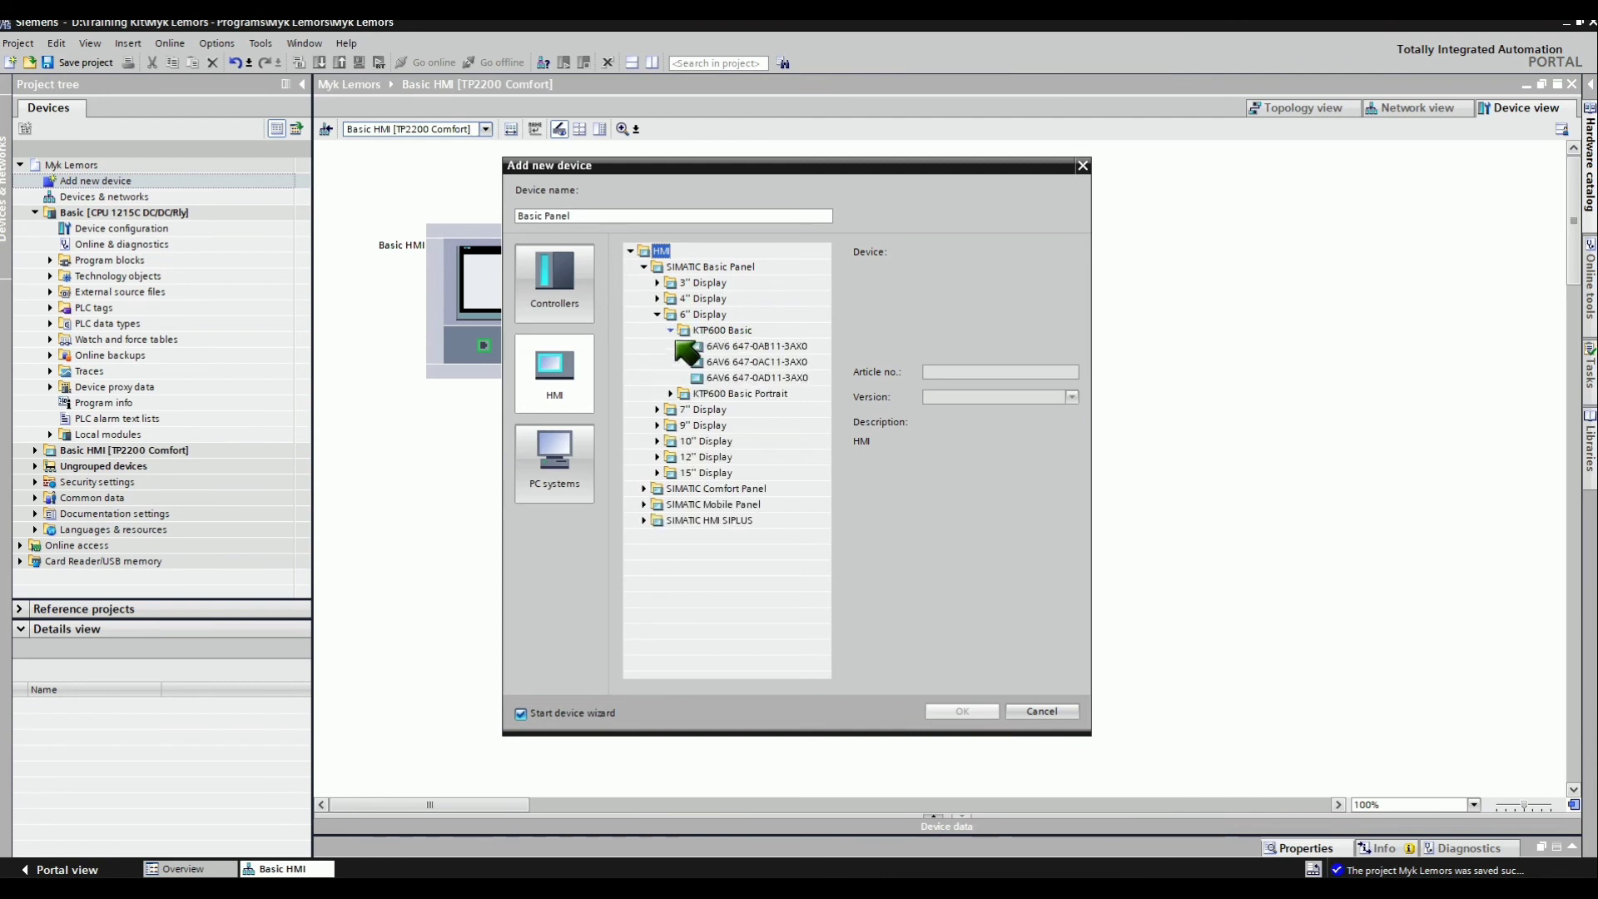
click(761, 346)
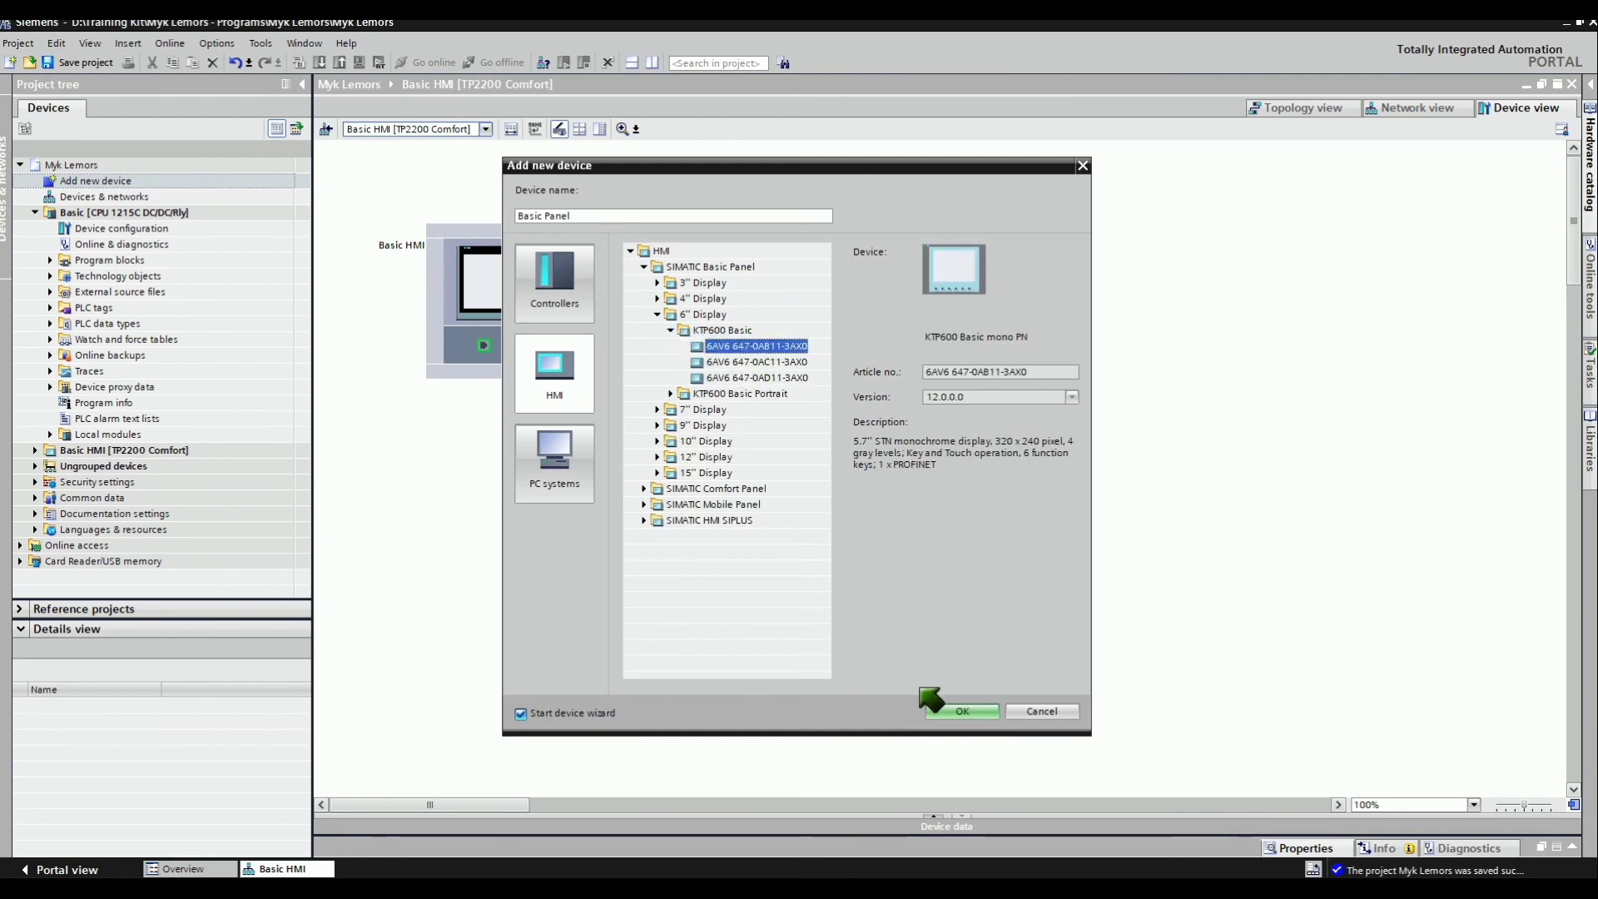
click(959, 712)
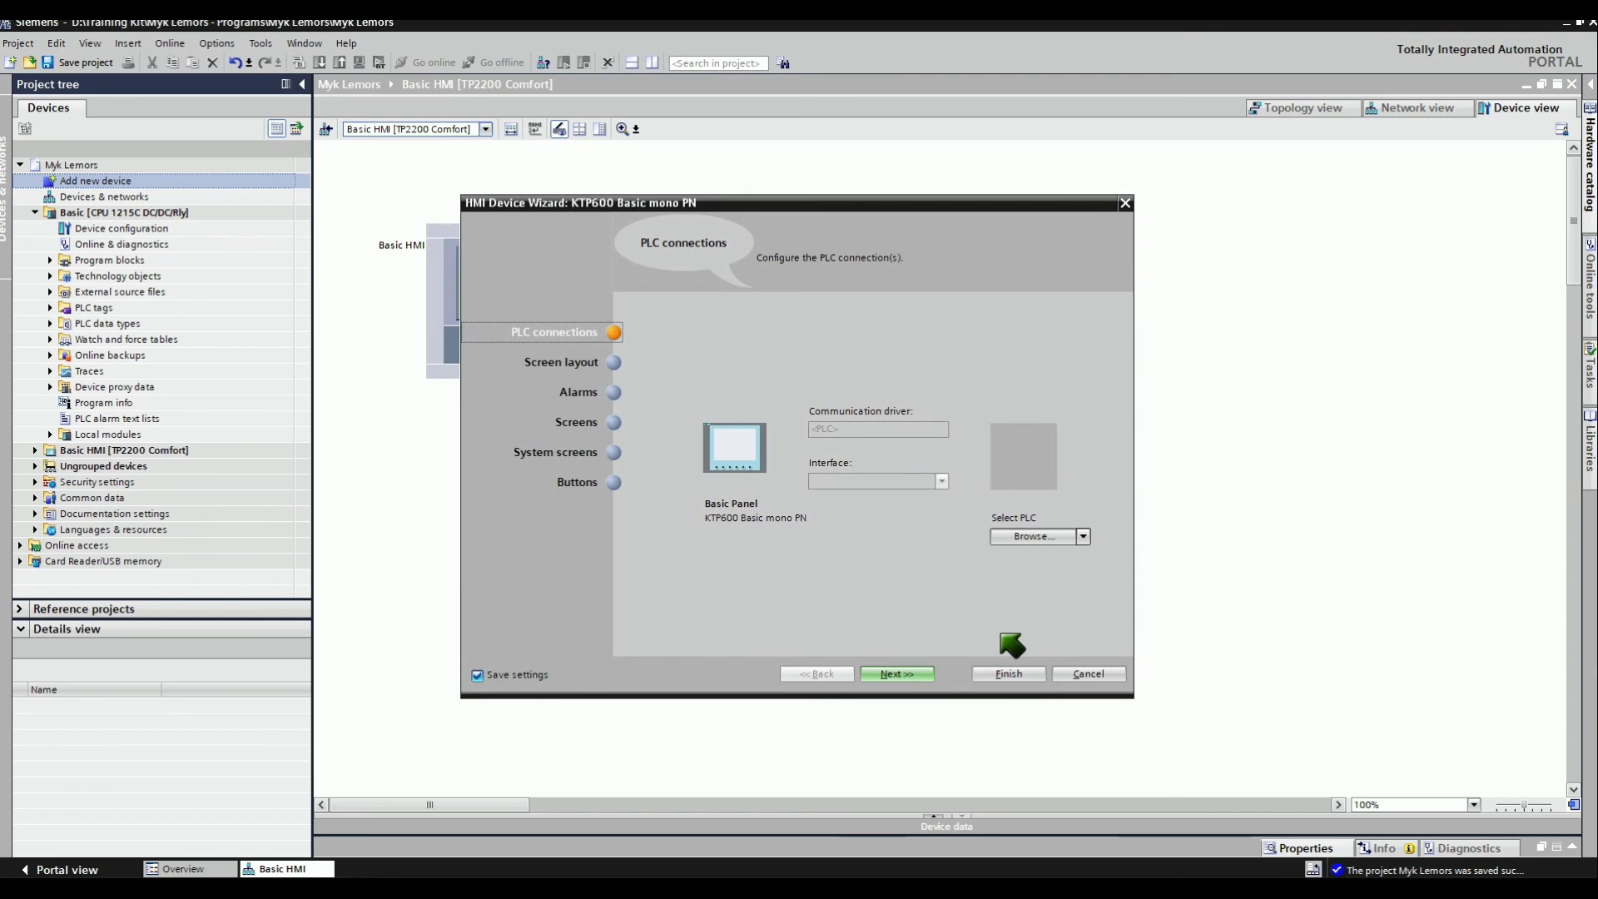
click(1010, 676)
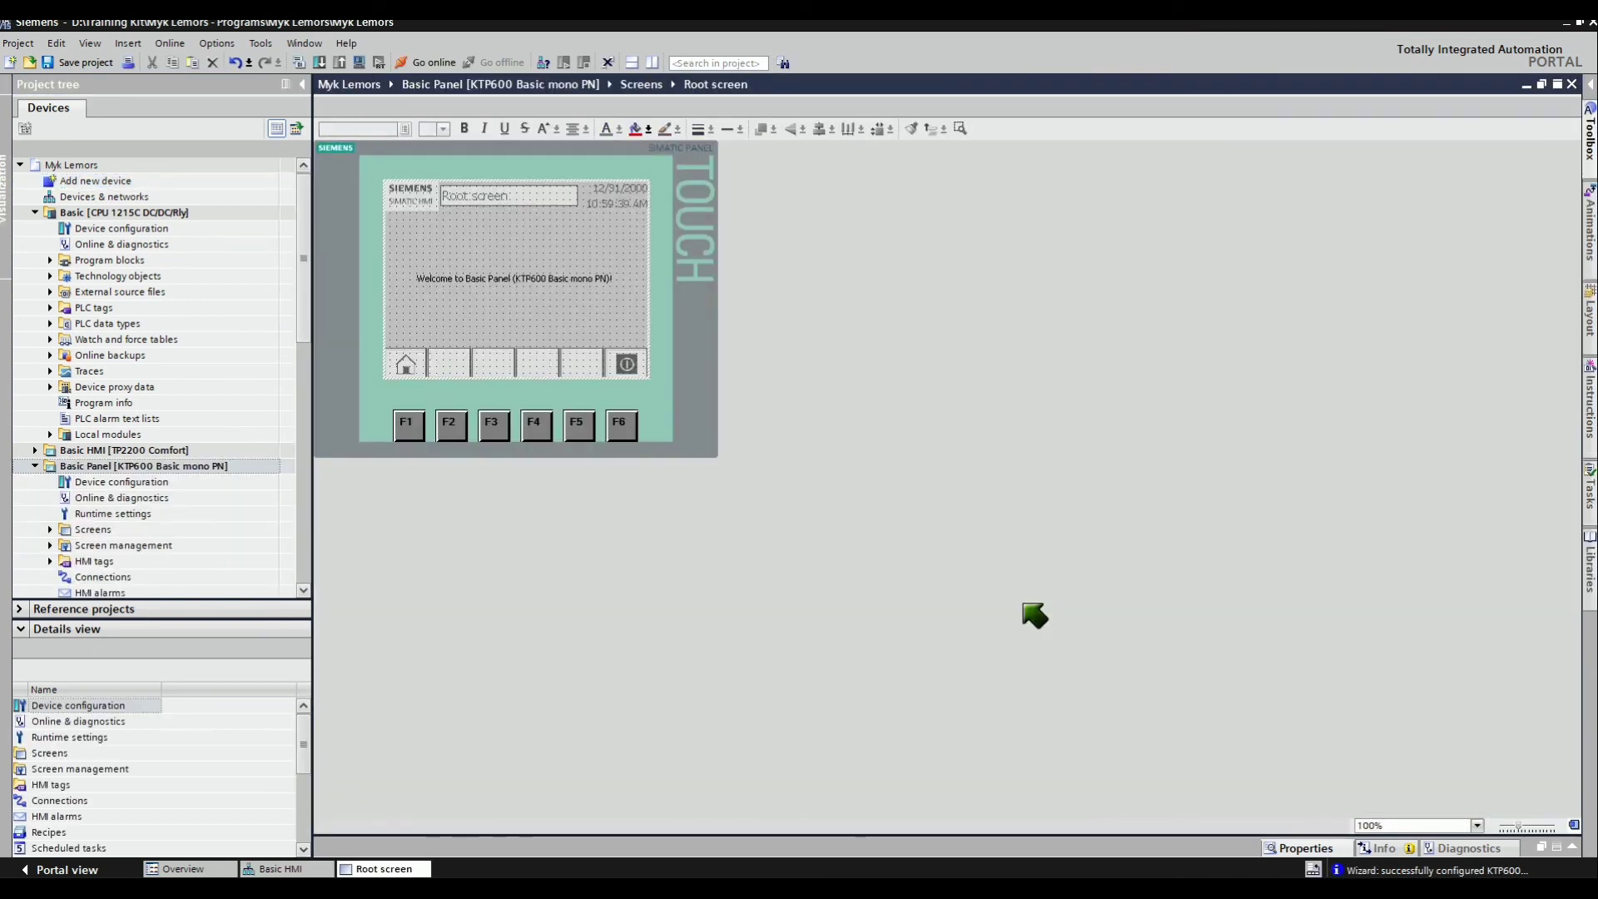
Put the Basic Panel on PN/IE_1 at 192.168.0.4 and view all three devices networked
click(36, 212)
click(100, 261)
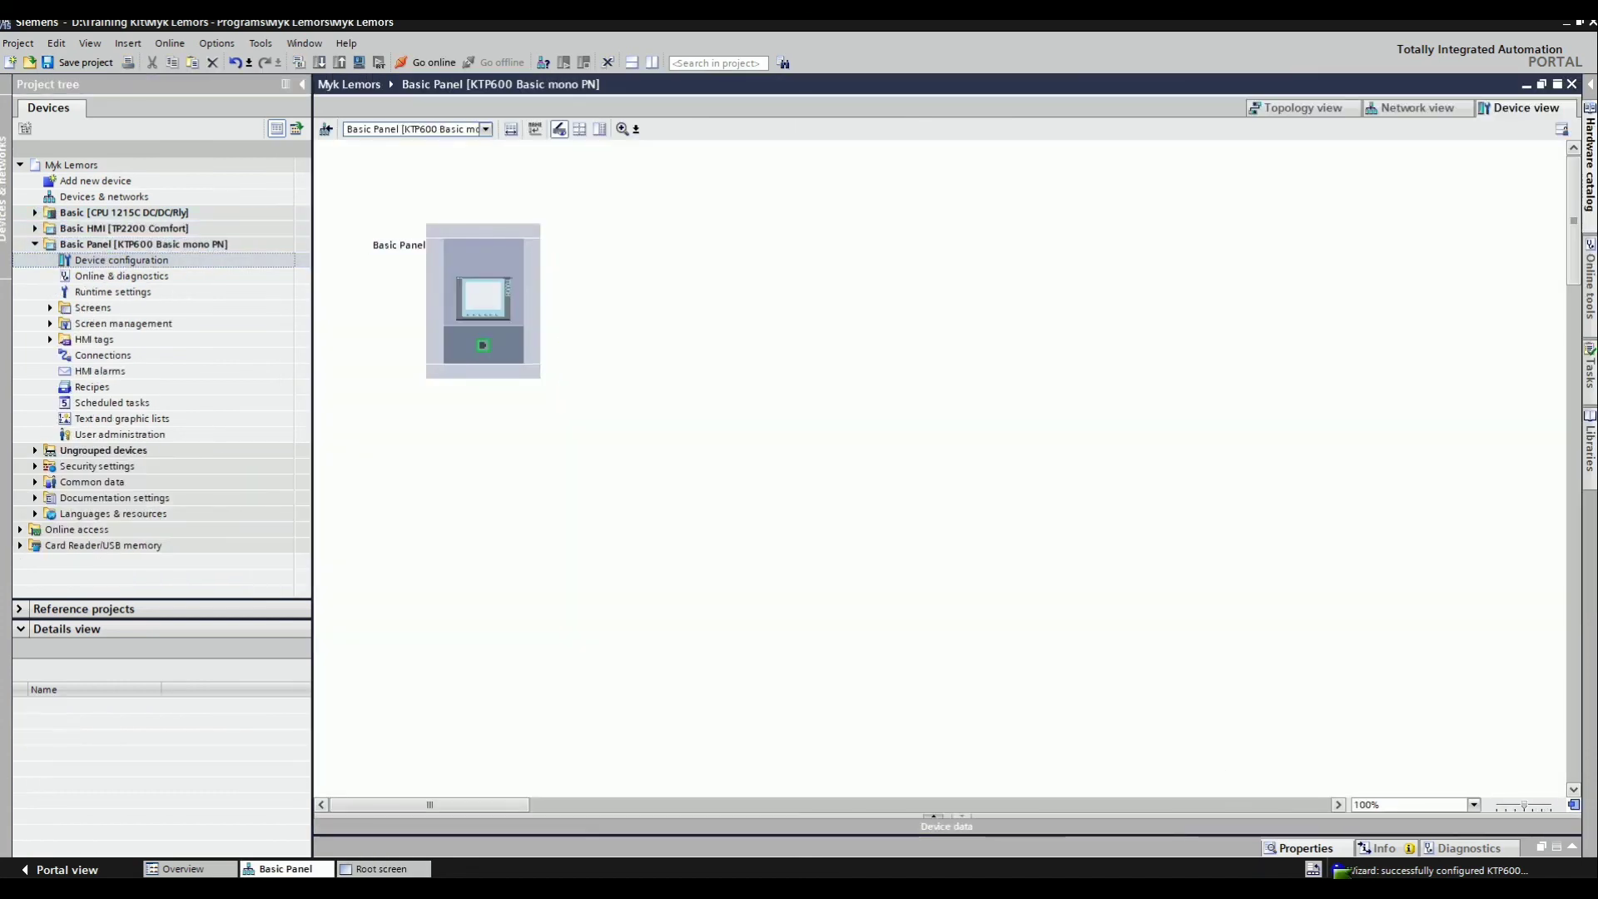
click(1304, 848)
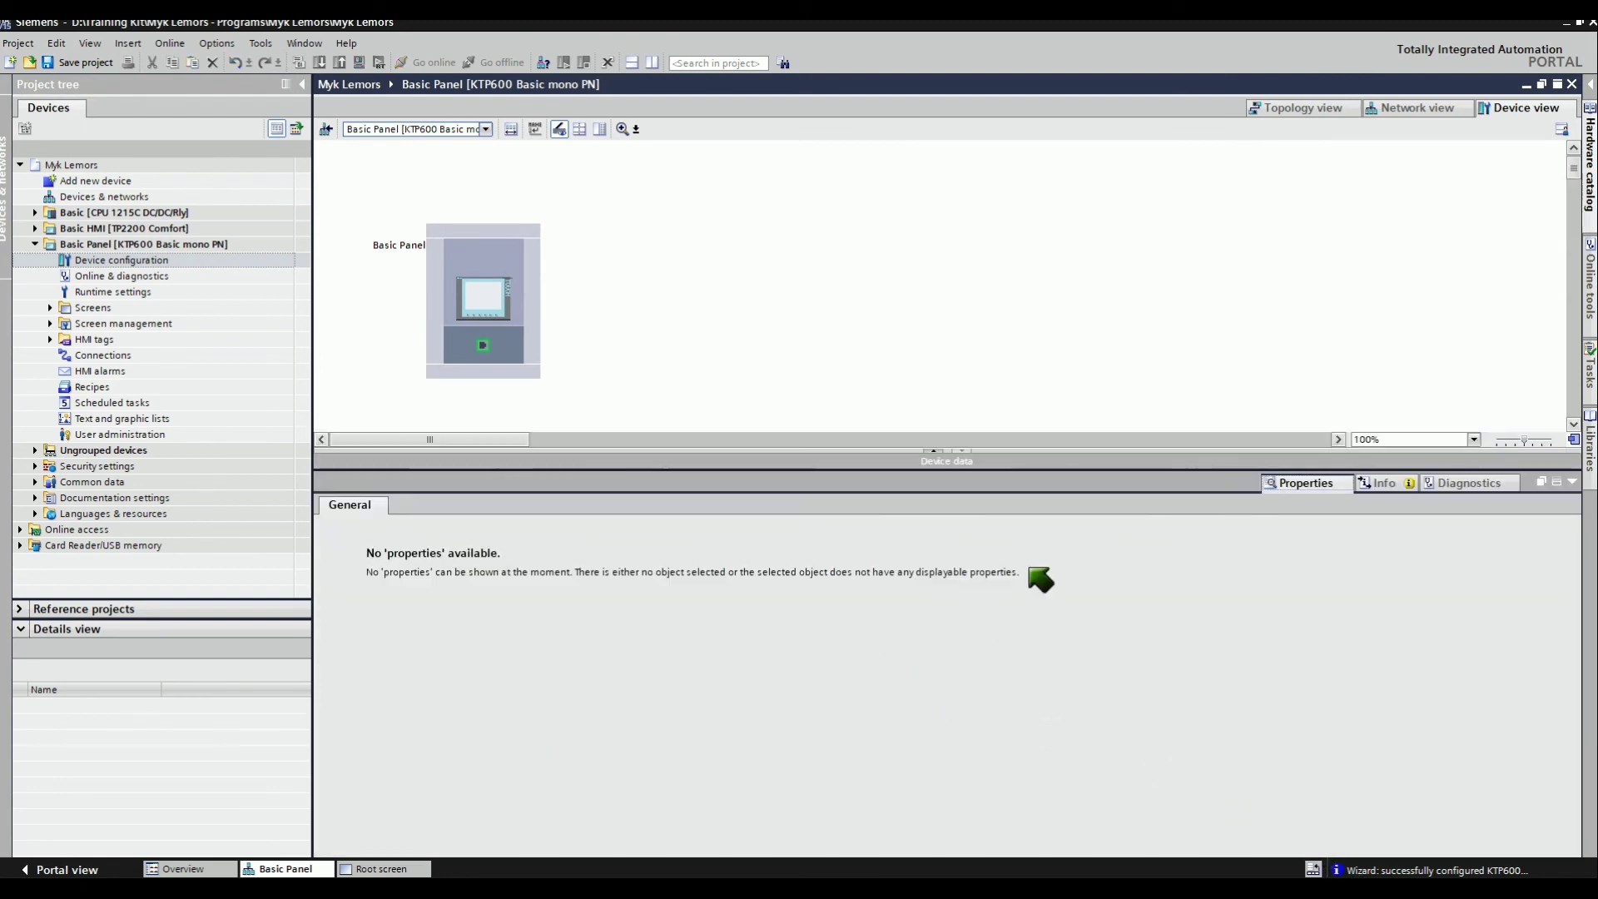
click(517, 339)
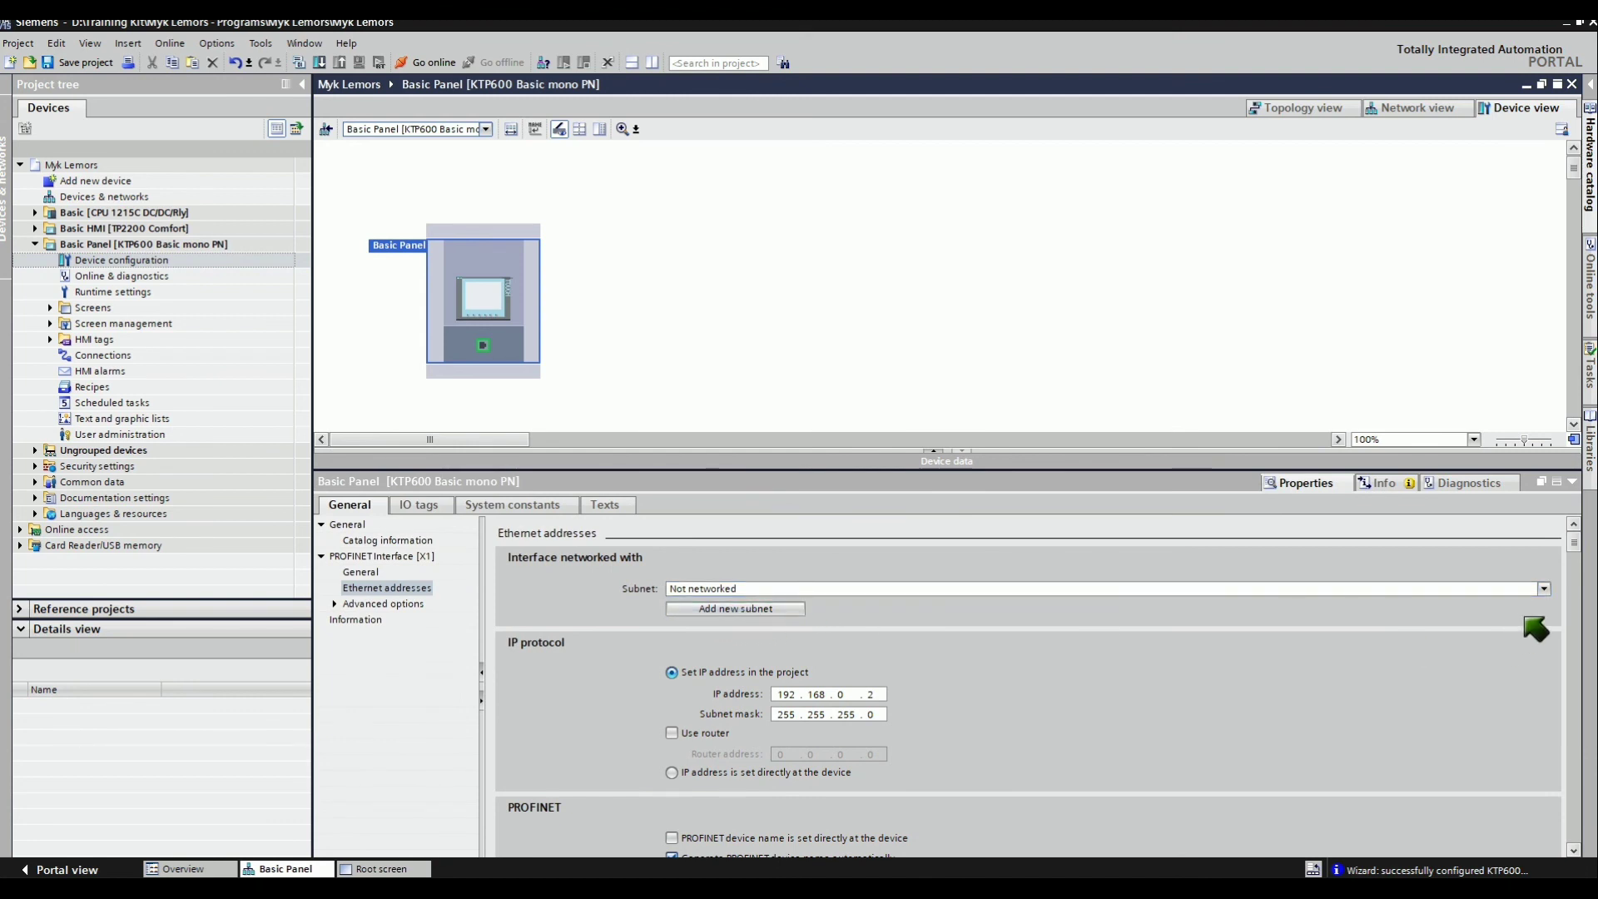
click(1544, 589)
click(720, 616)
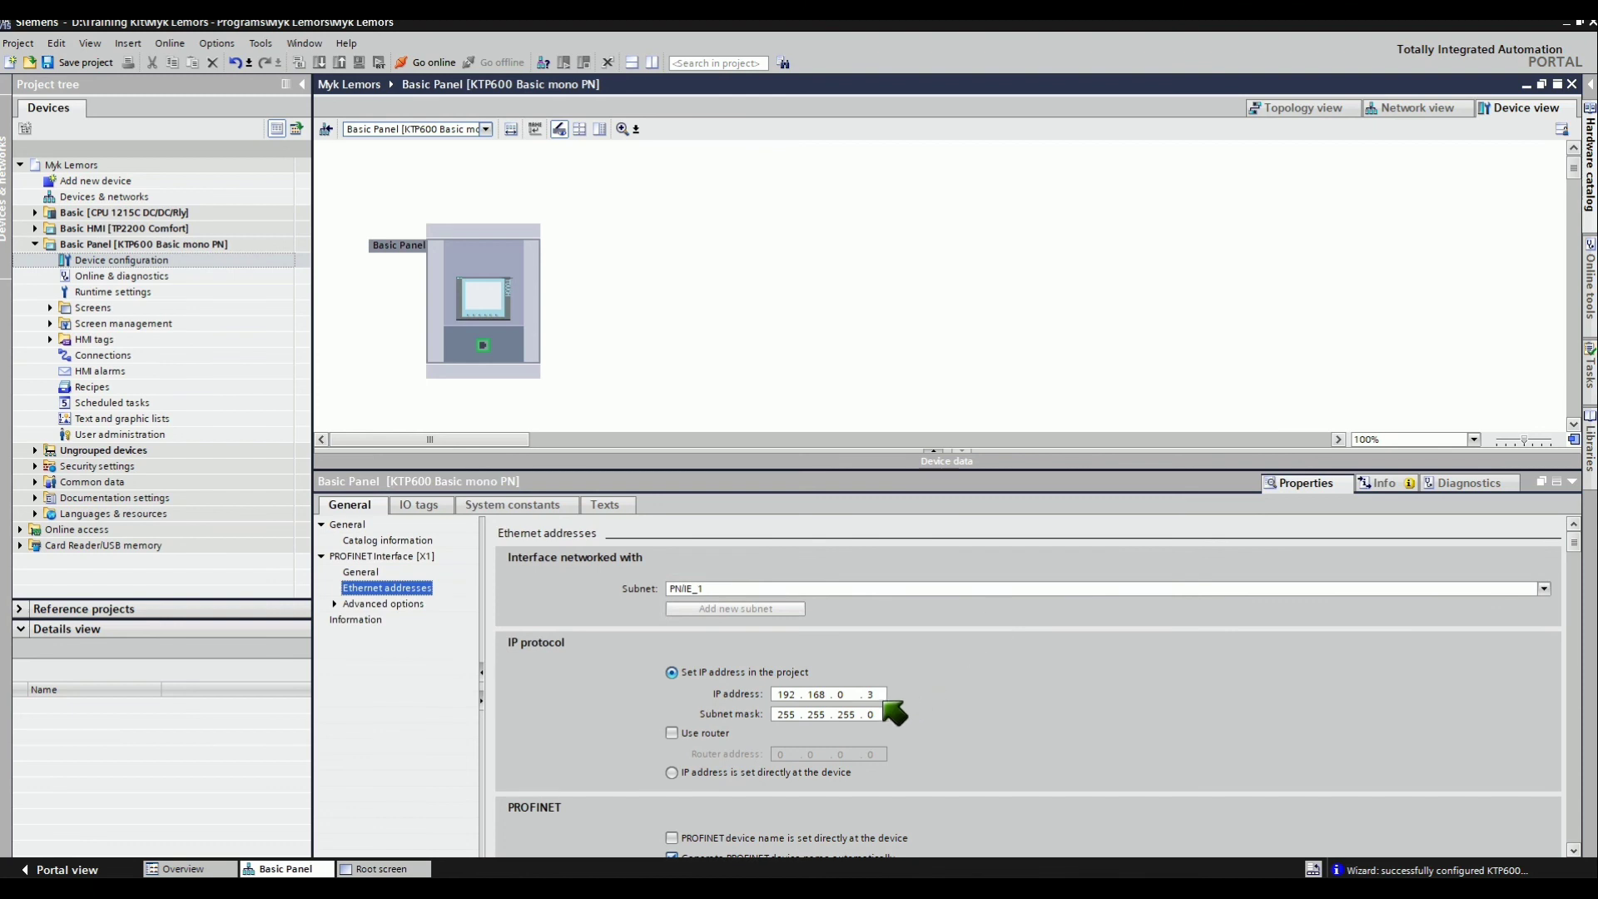
double_click(870, 694)
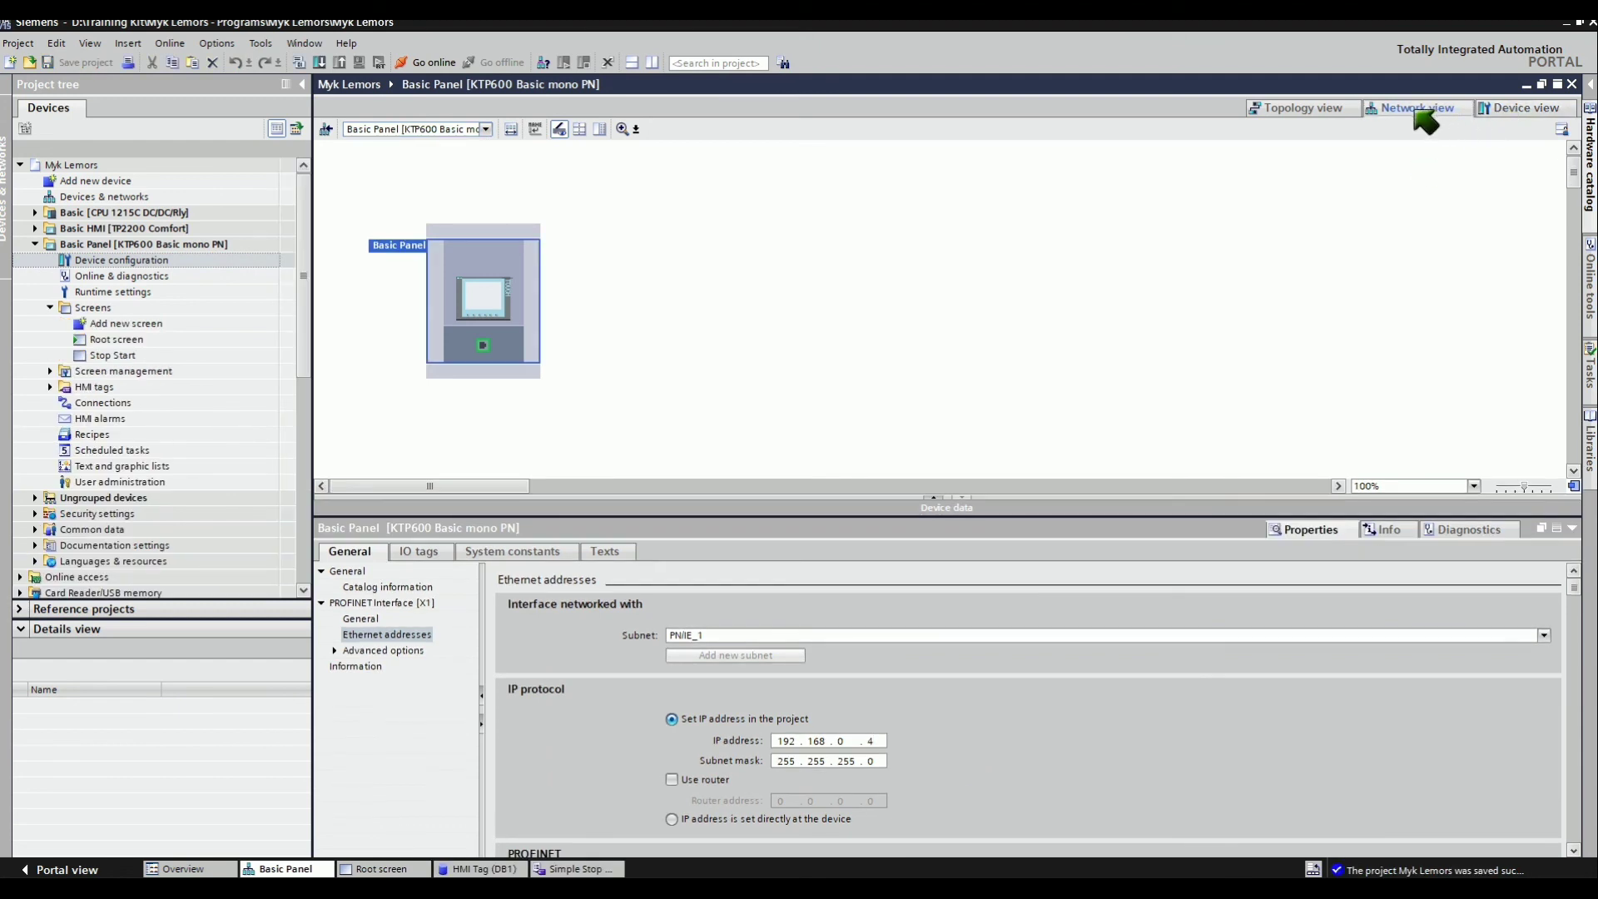
click(1417, 112)
click(816, 366)
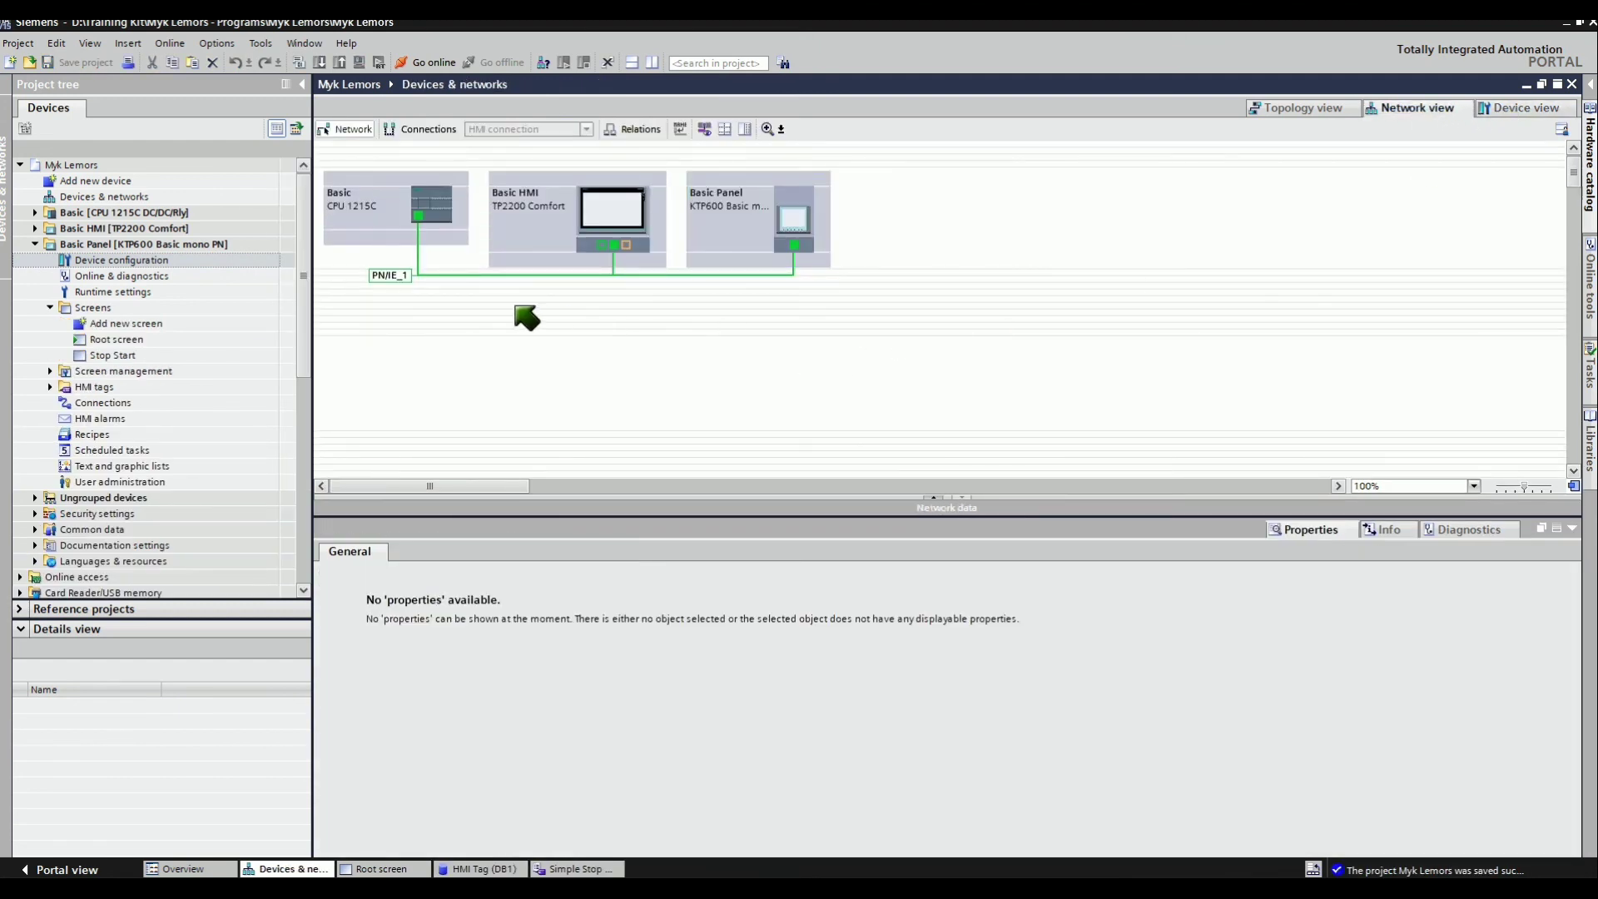